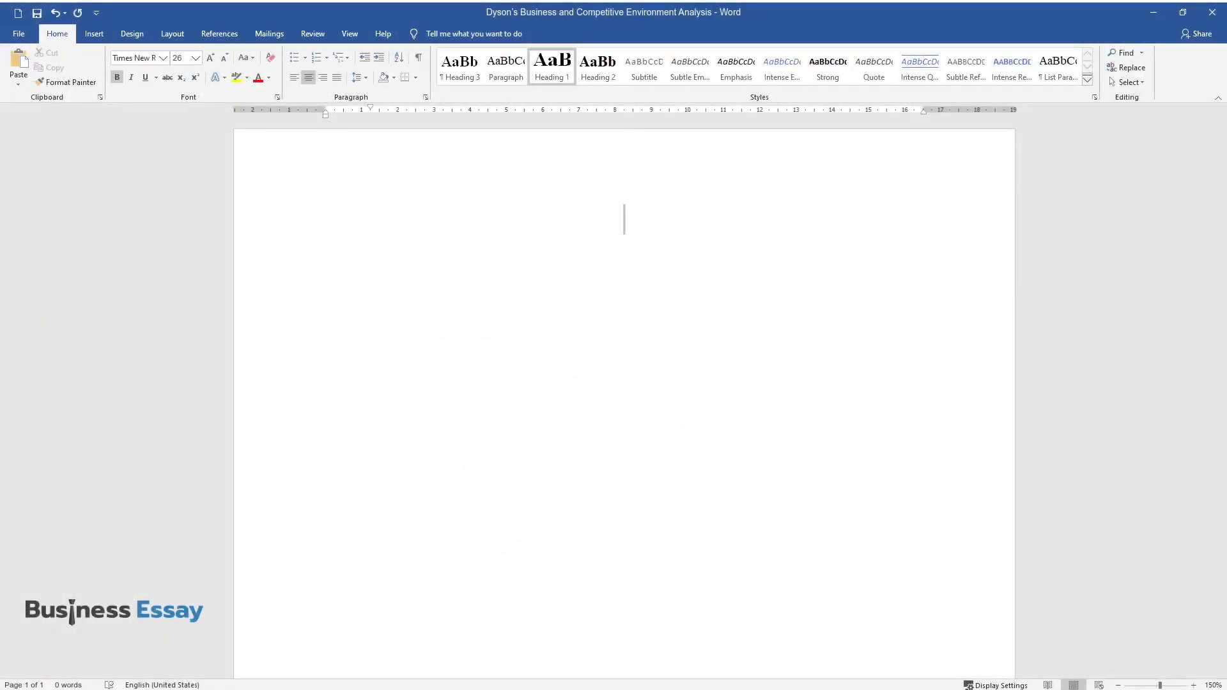
Step: Type the title 'Dyson's Business and Competitive Environment Analysis' as a centred Heading 1
type("Dyson's Business and Compet")
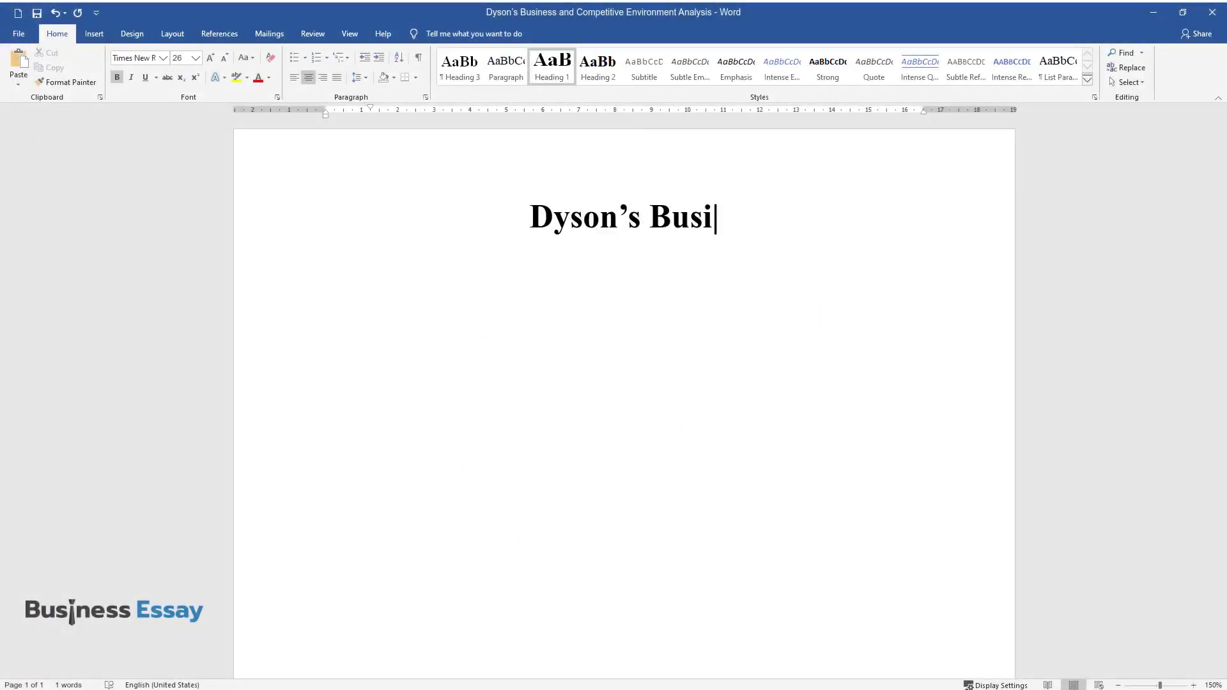
type("itive Environment Analysis")
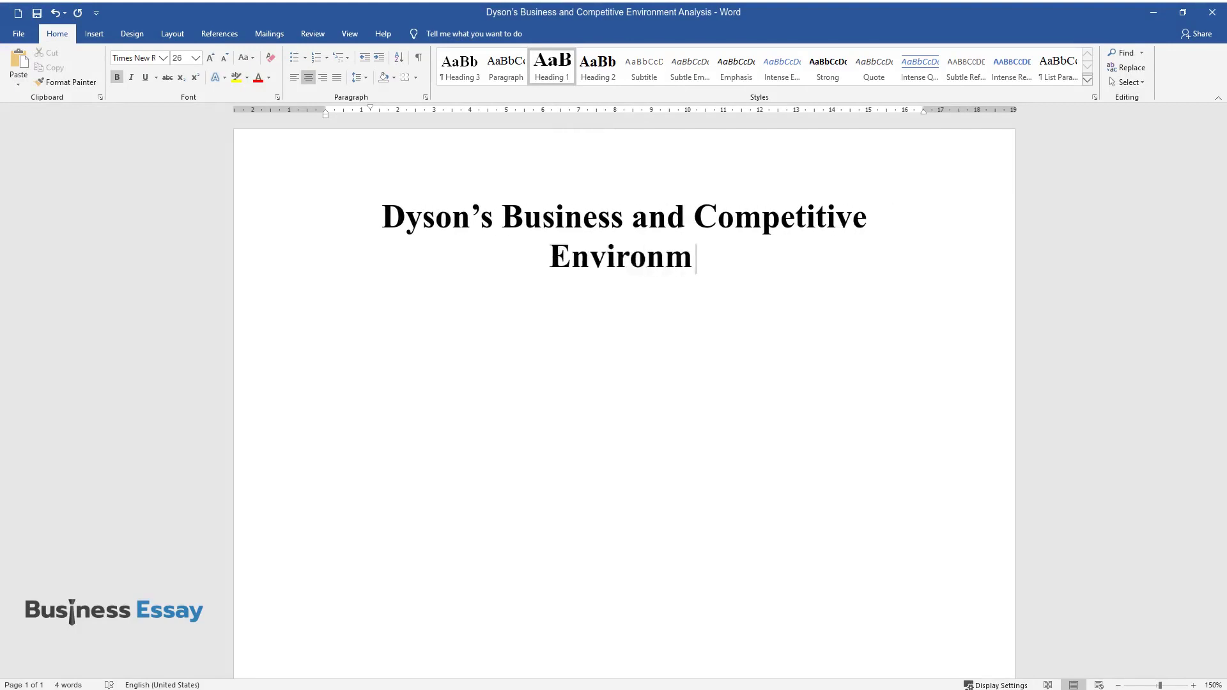
Step: Add an 'Executive Summary' heading and a paragraph on Dyson's strong, well-established reputation
key("Return")
type("E")
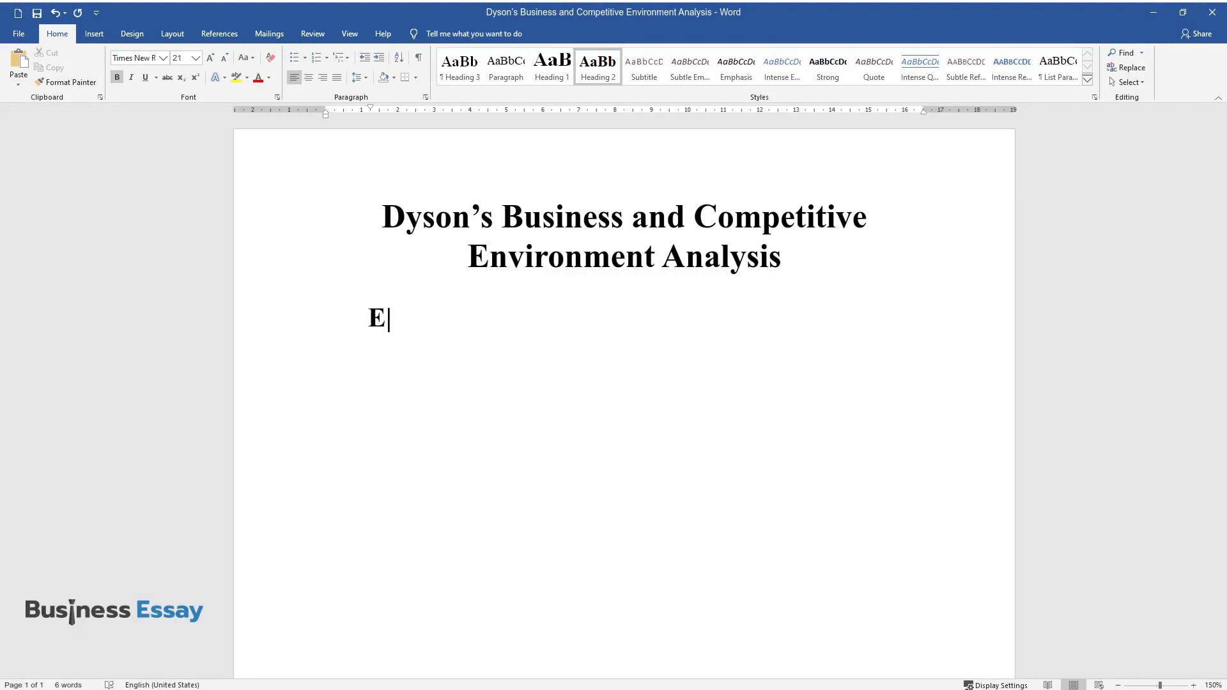
type("xecutive Summary")
key("Return")
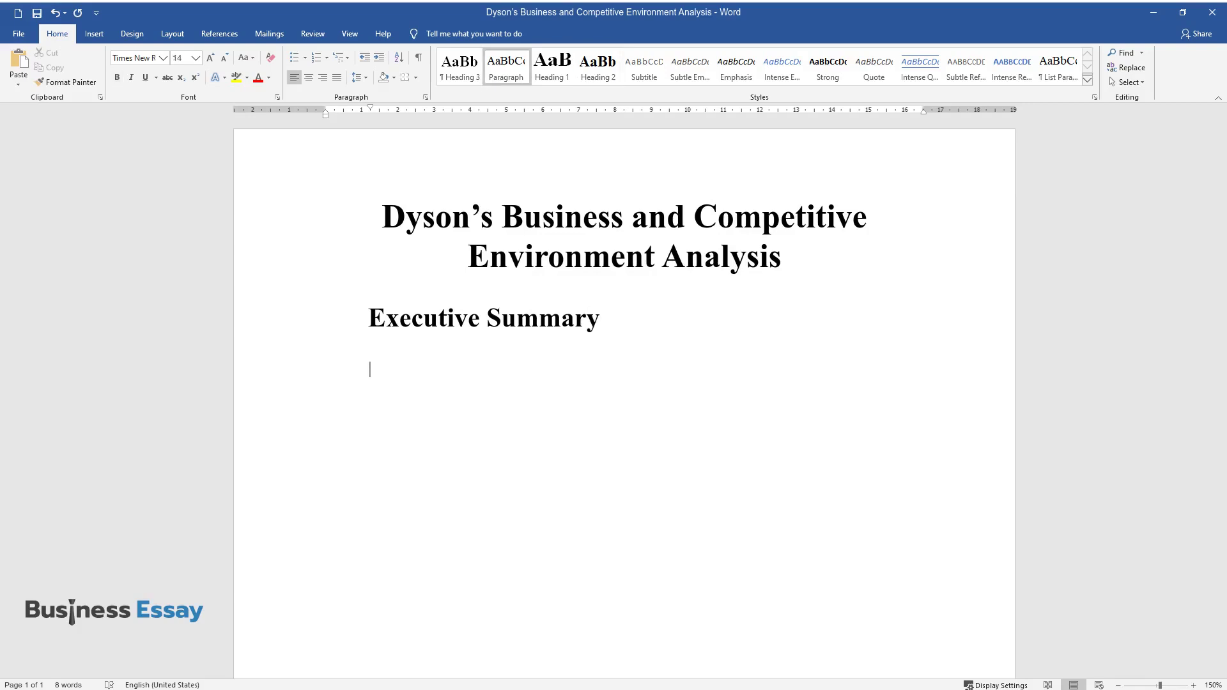
type("Dyson is a strong compa")
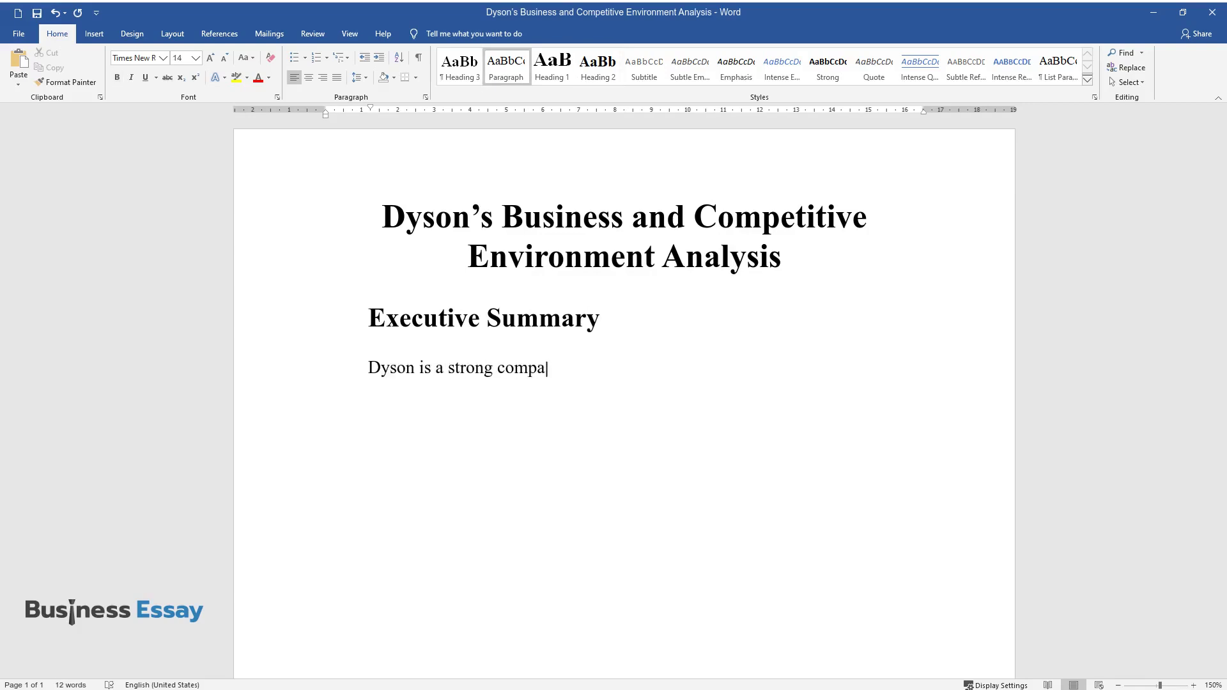
type("ny with a well-established reputat")
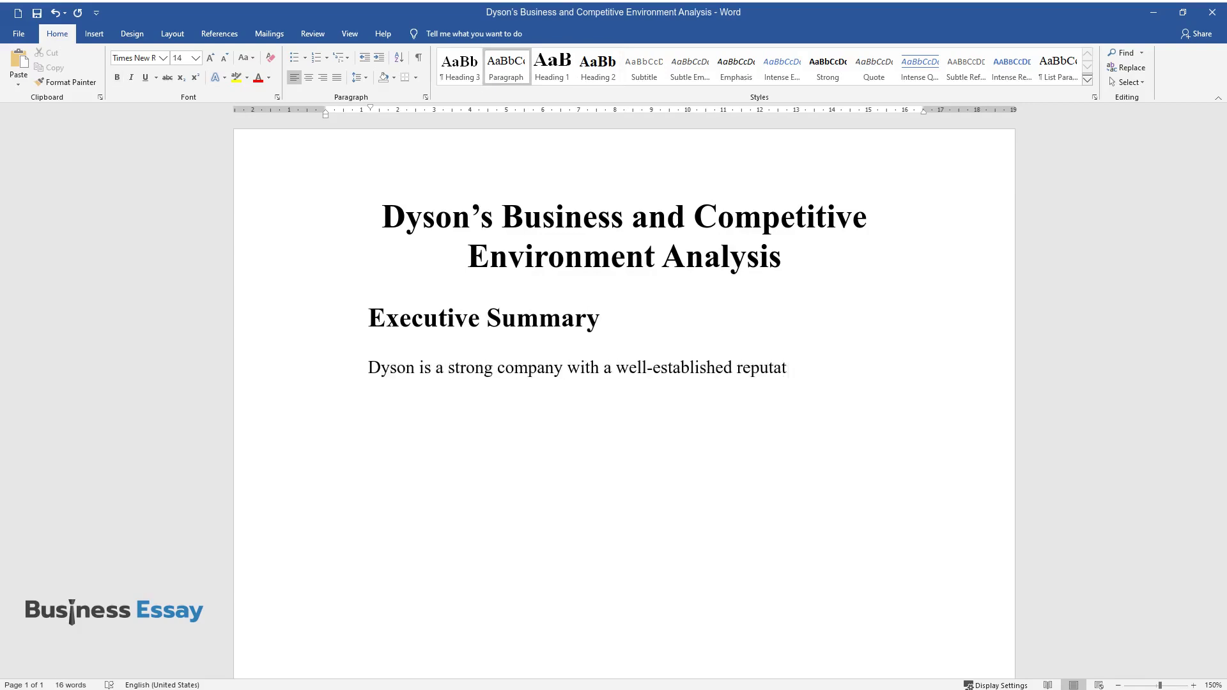
type("ion and influence in many countrie")
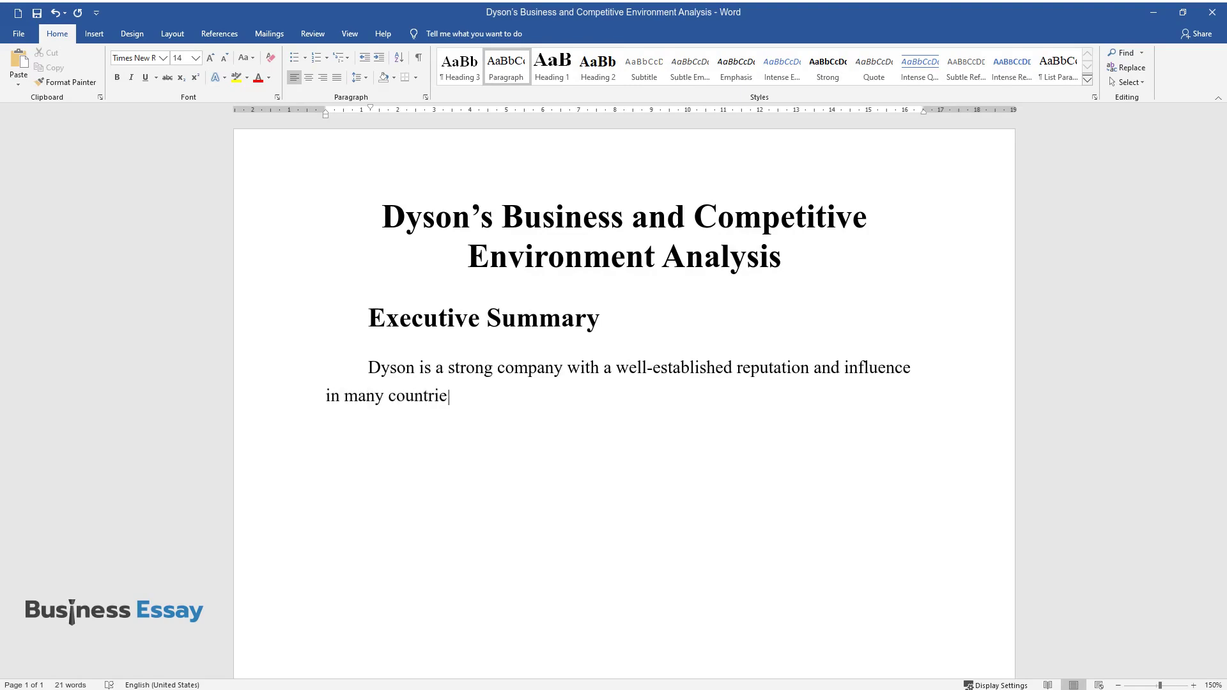
type("s all around the world. Due to the")
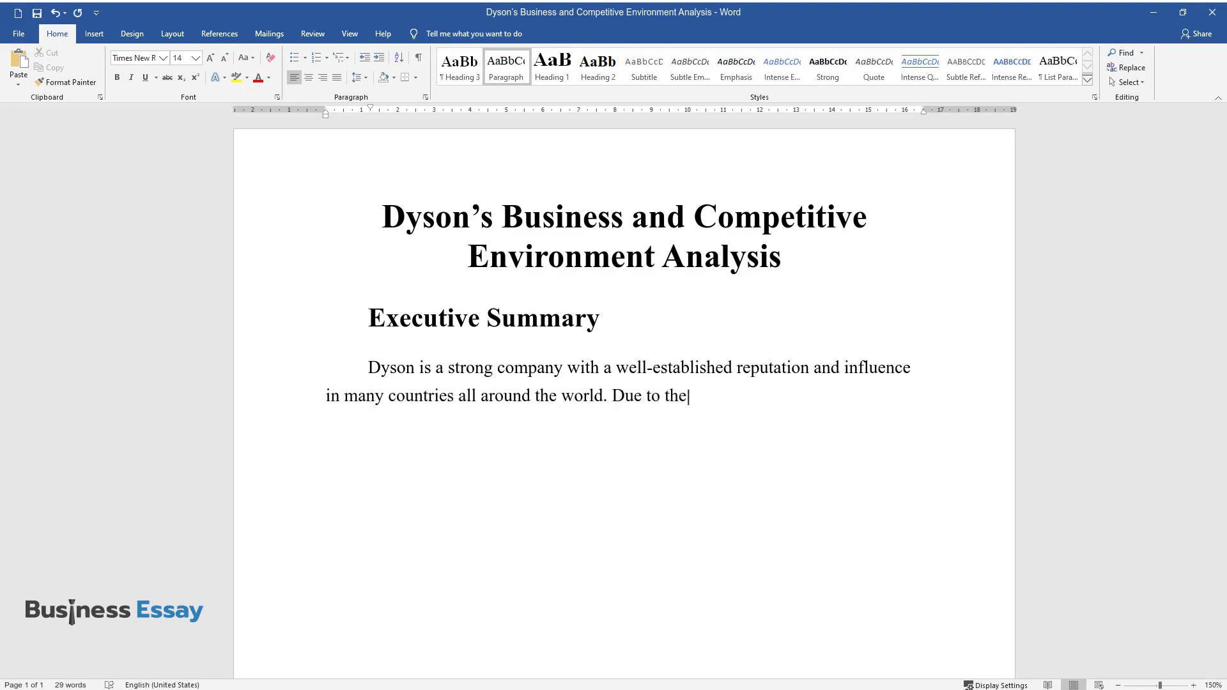
type(" strained political climate of rec")
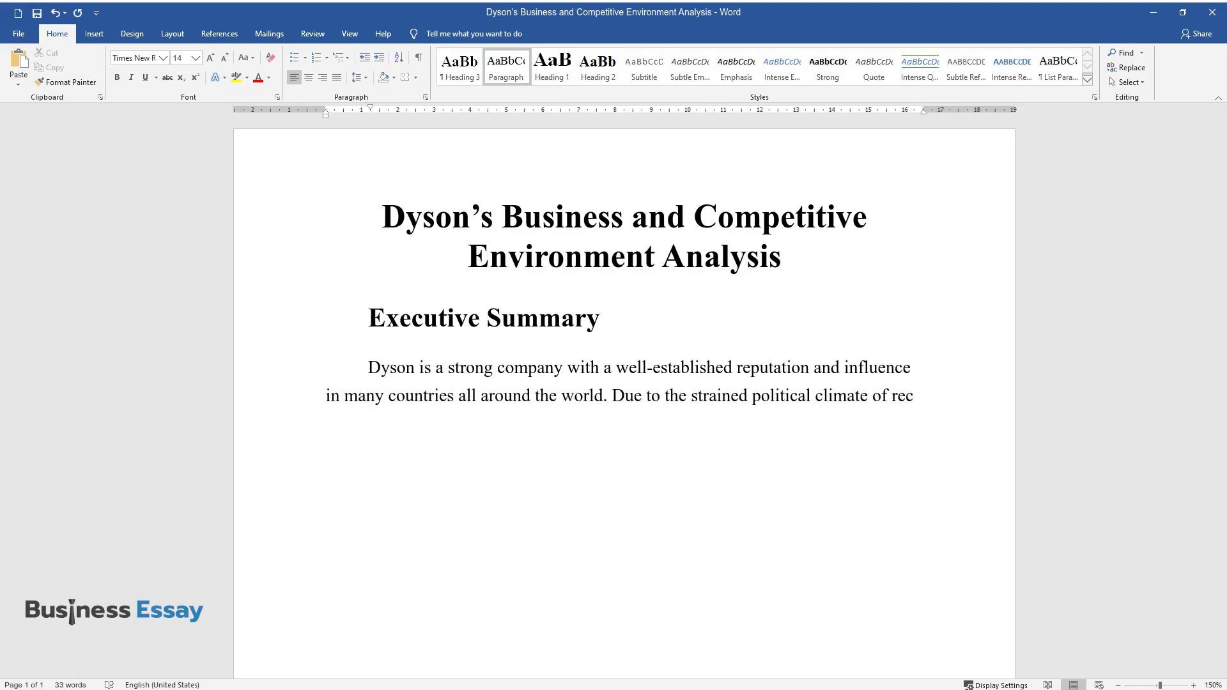
type("ent years, the effects of the pandemic, and the unique position of ")
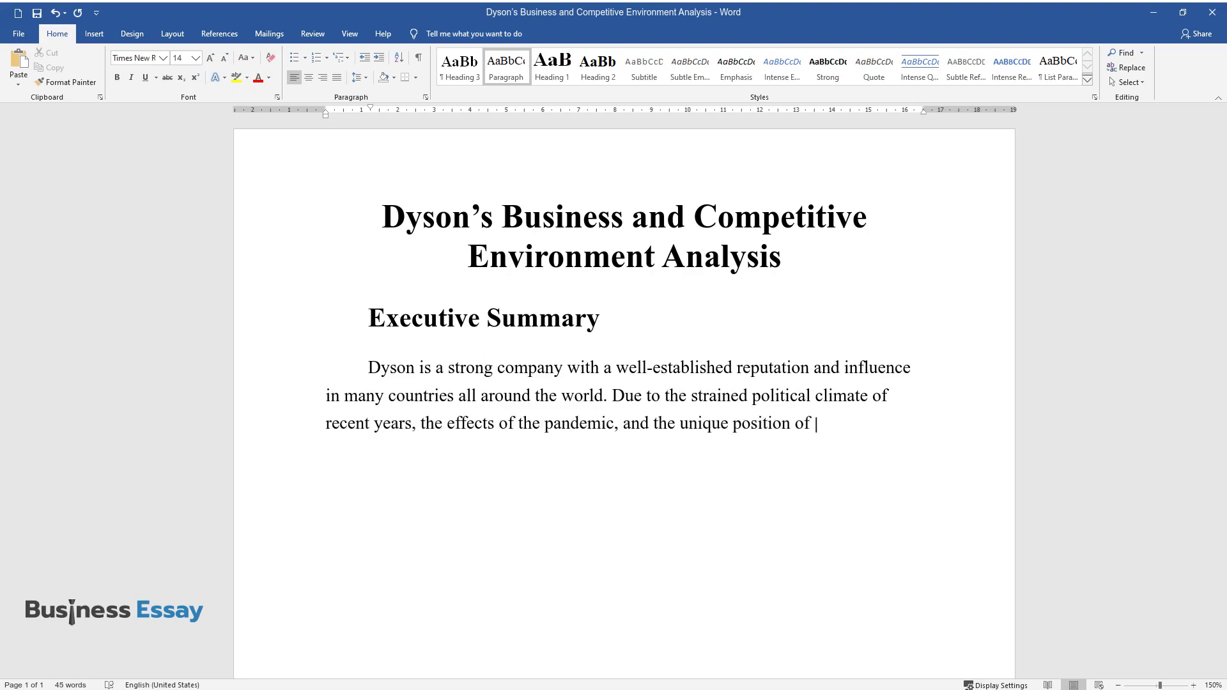
type("the company, it is difficult for i")
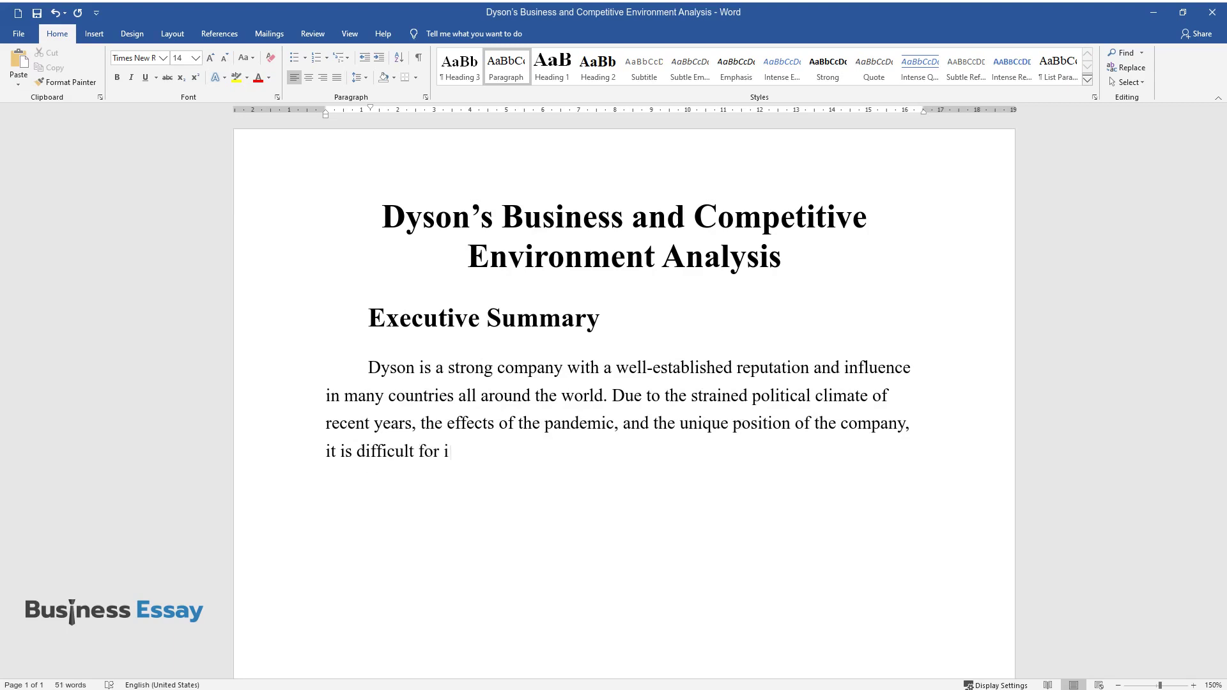
type("t to develop or introduce signific")
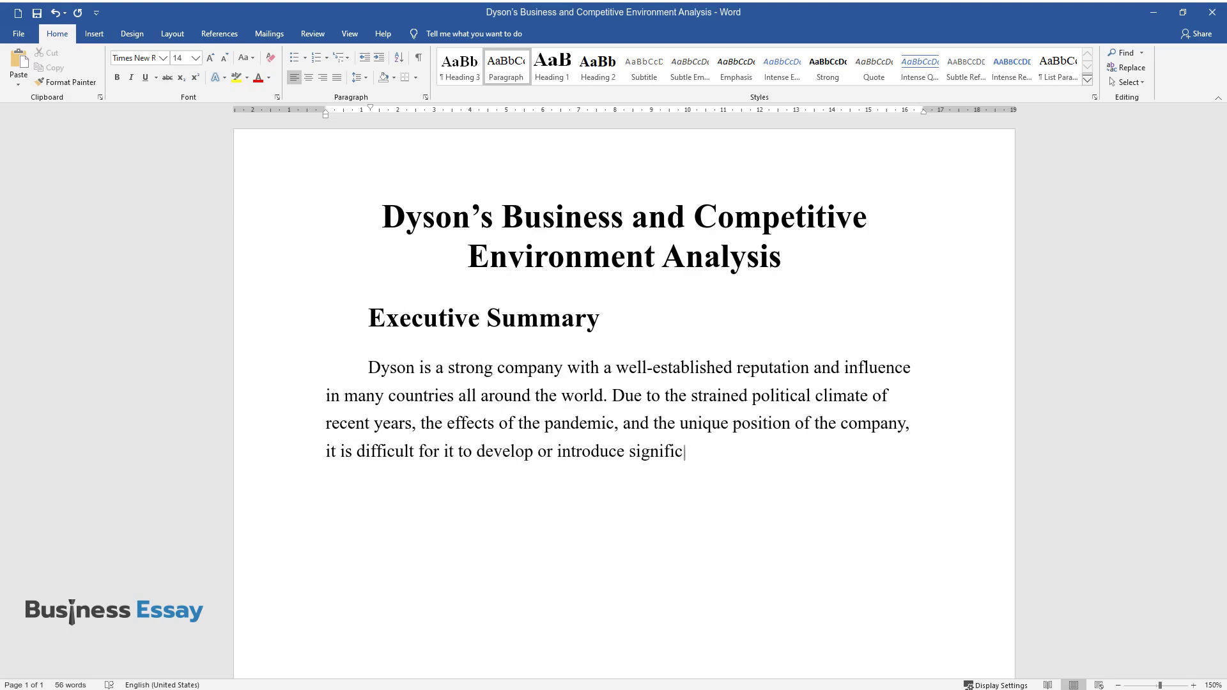
type("ant change. Focus on incremental and safe practices")
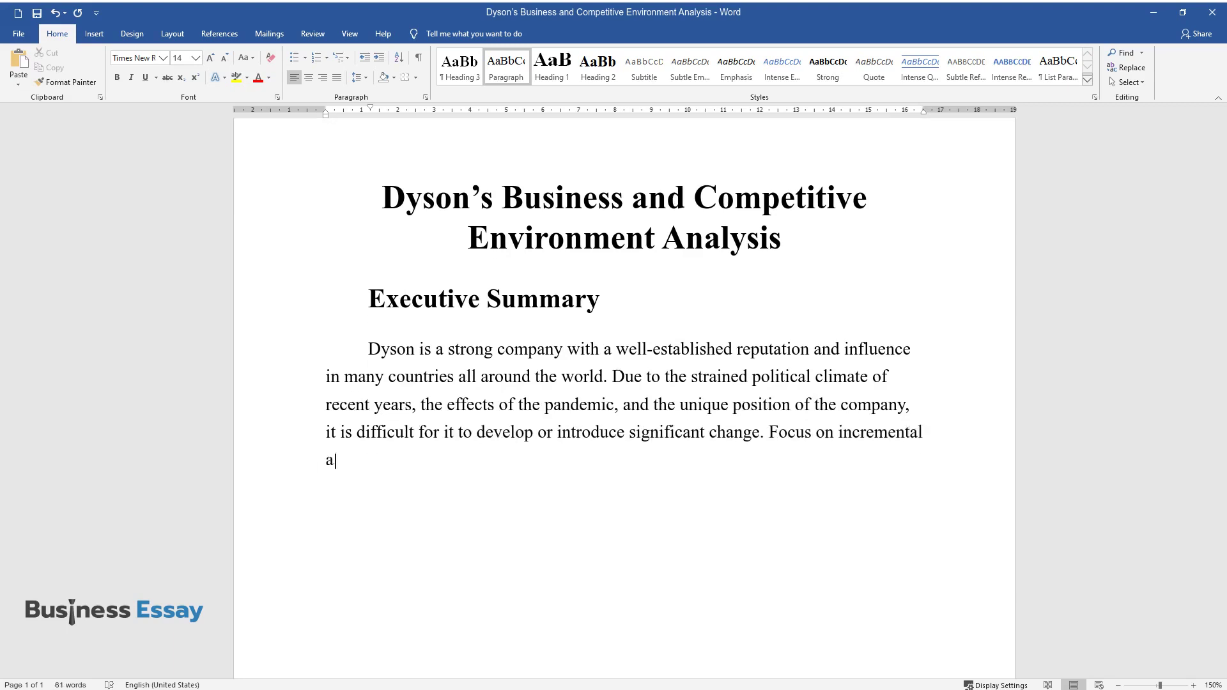
type(" is advised.")
key("Return")
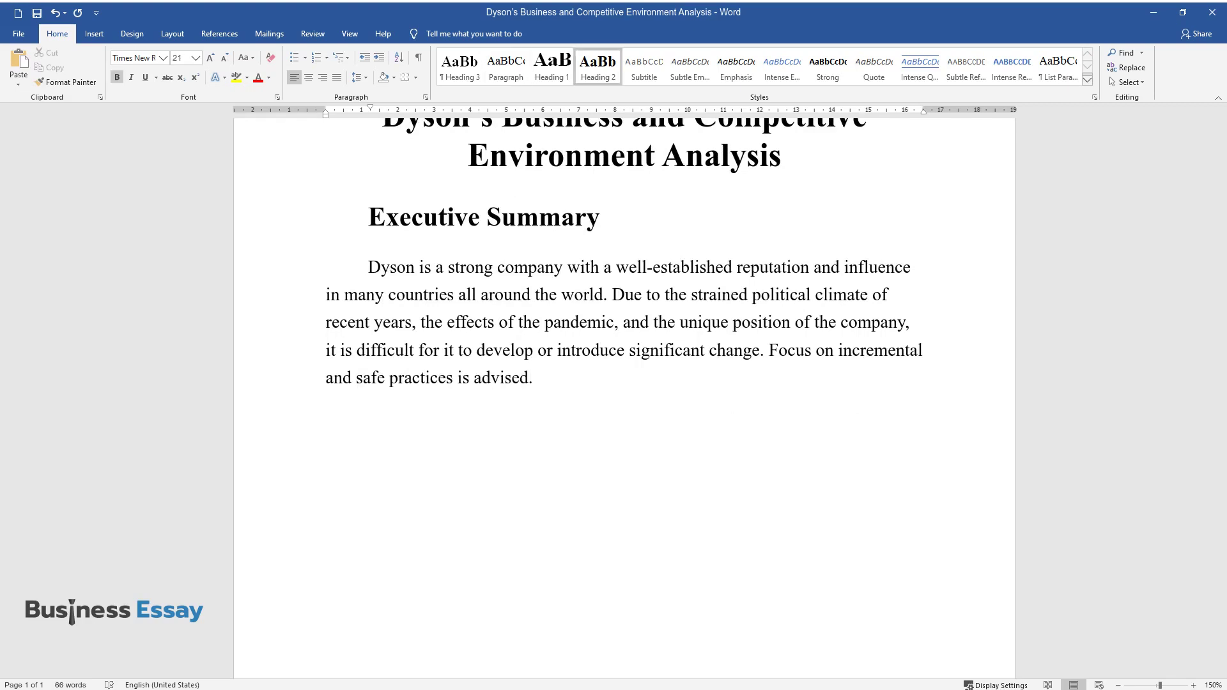
Step: Write the 'Sector and Organization Description' heading and paragraph placing Dyson in household appliances
type("Sector and Organ")
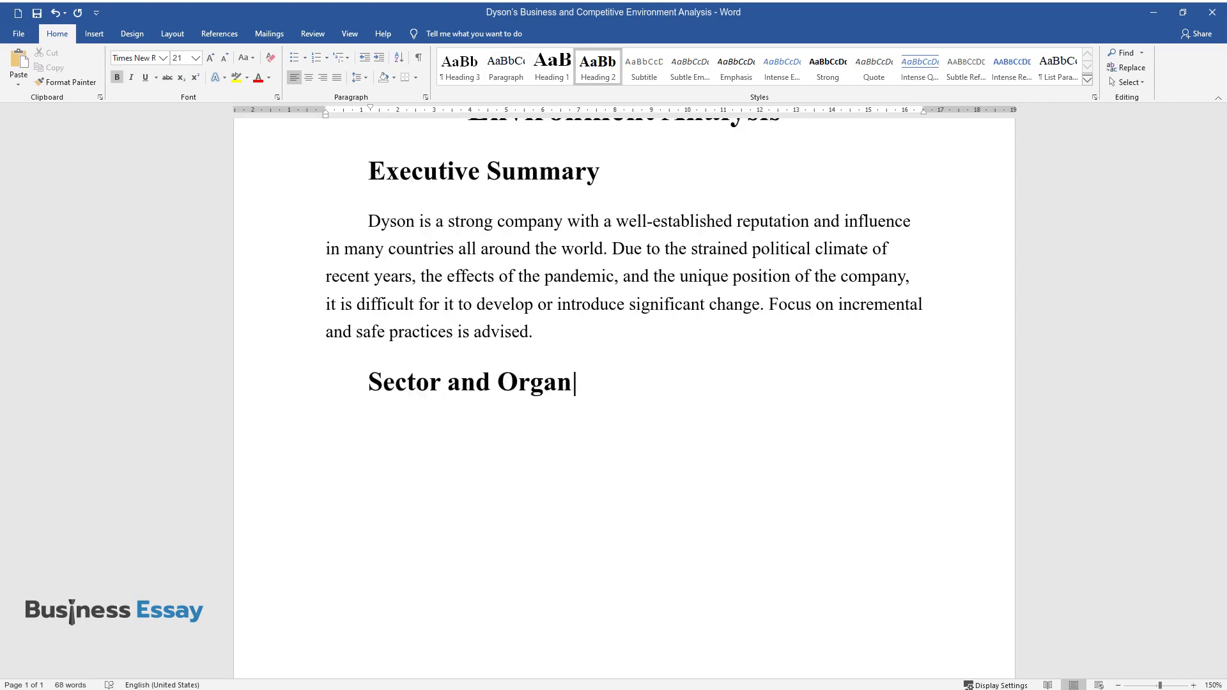
type("ization Description")
key("Return")
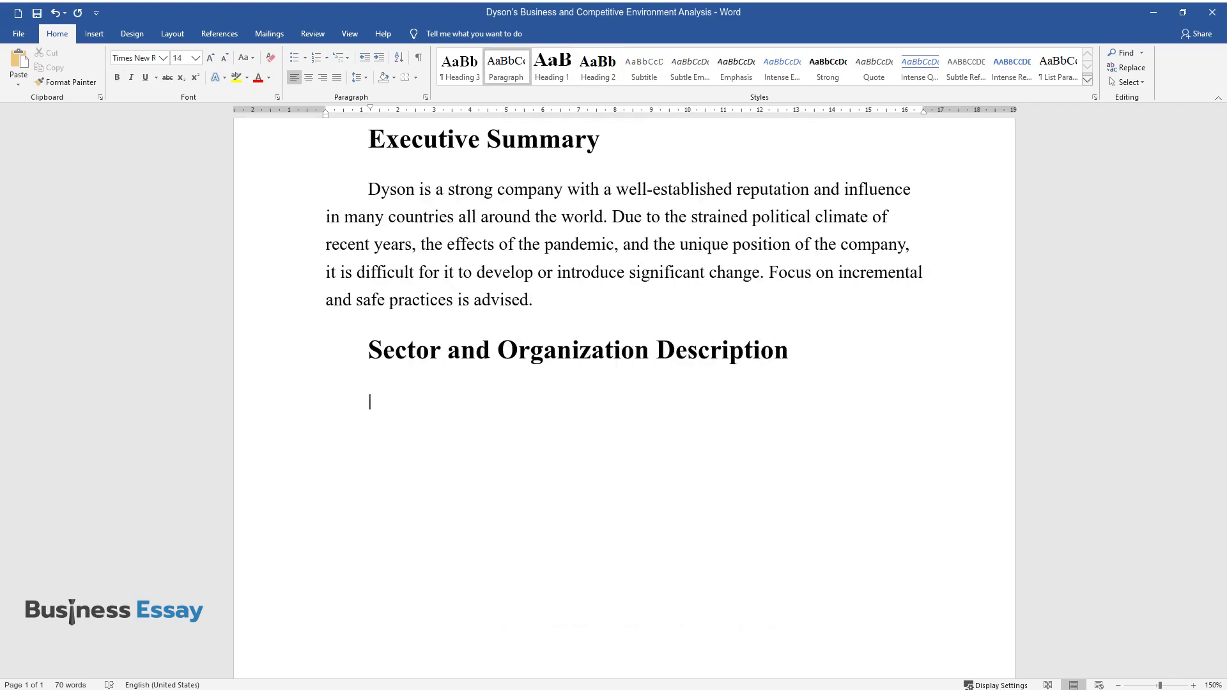
type("The Dyson Company is a pa")
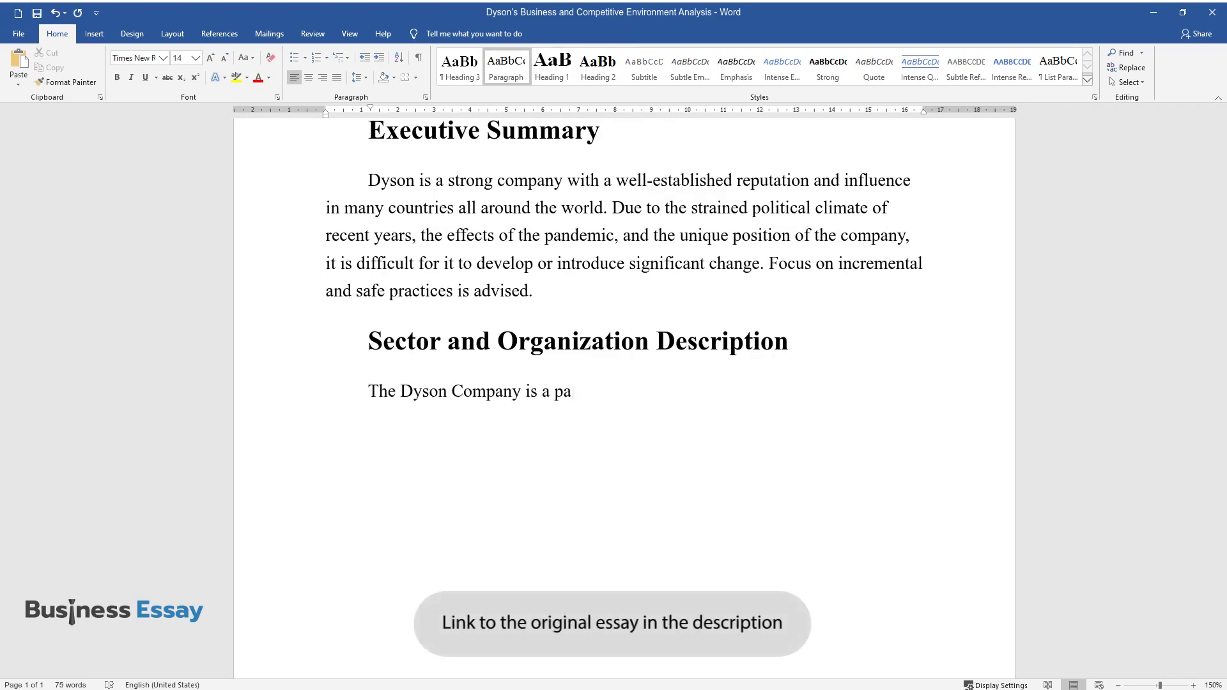
type("rt of the household appliances se")
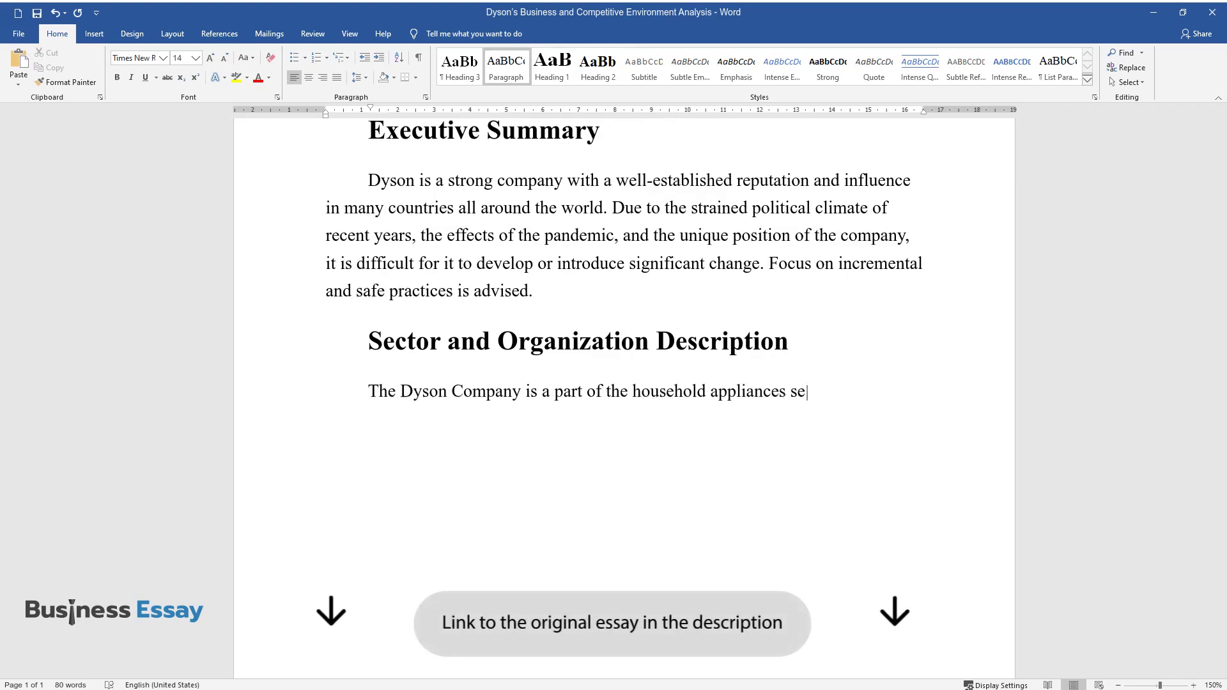
type("ctor. The field is one of the maj")
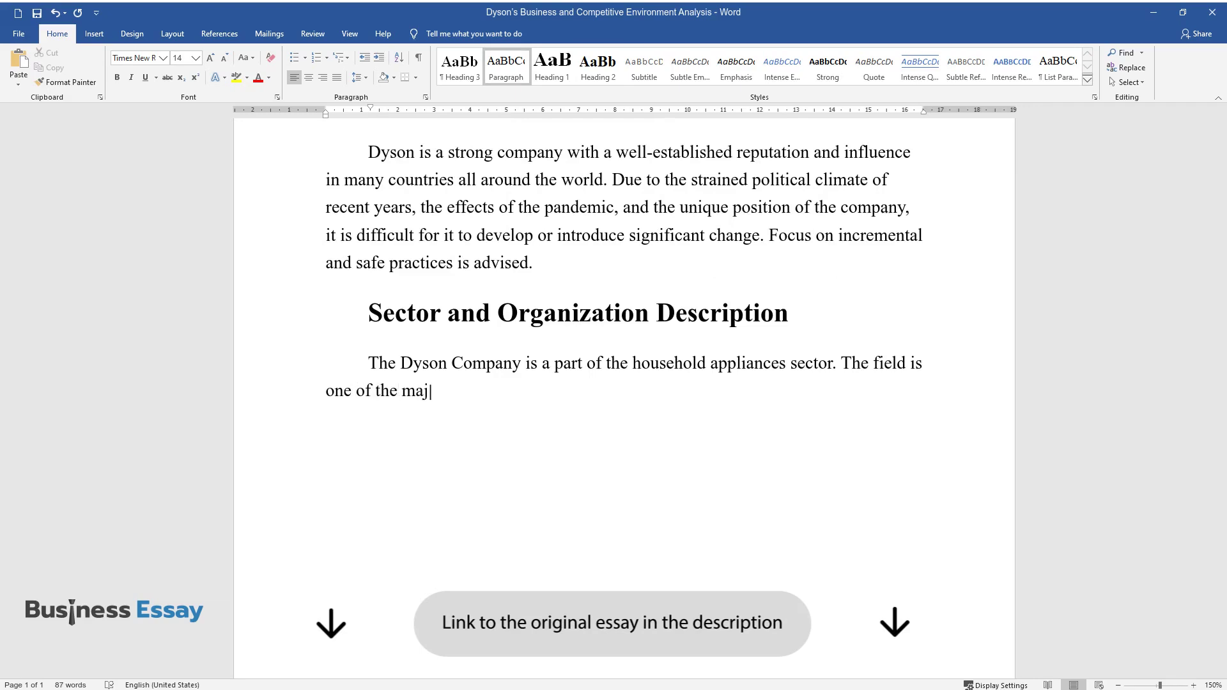
type("or developing markets and a sphe")
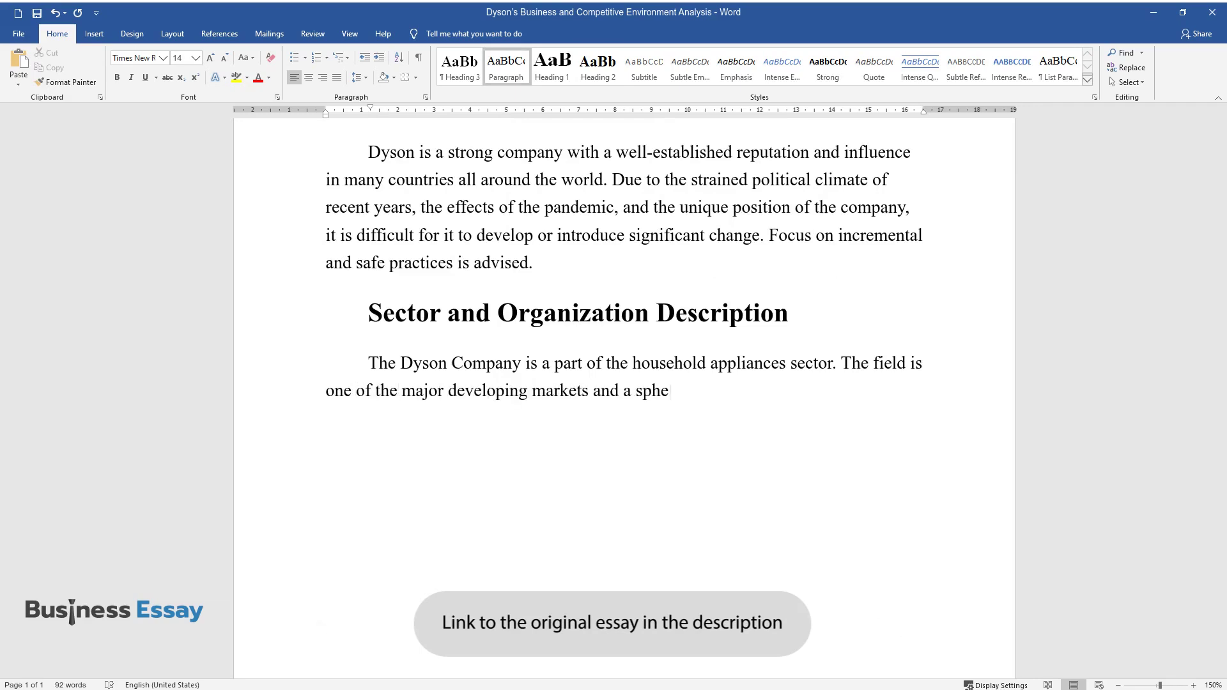
type("re with potential for stable grow")
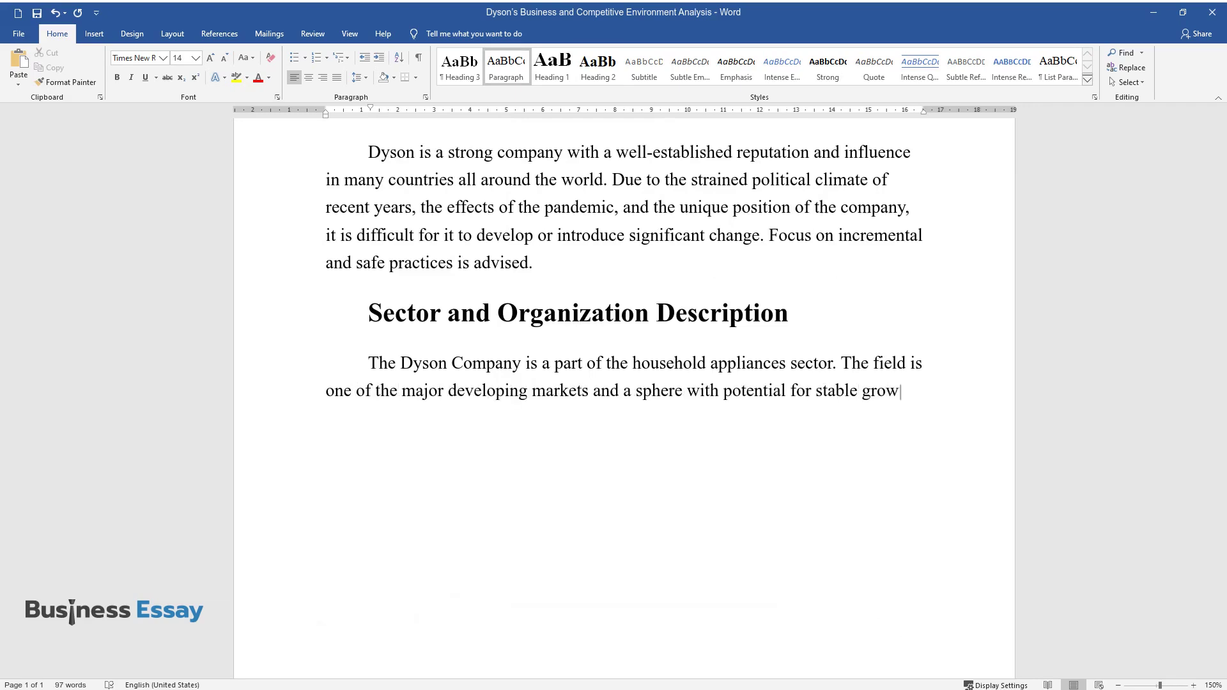
type("th. With the changing needs of co")
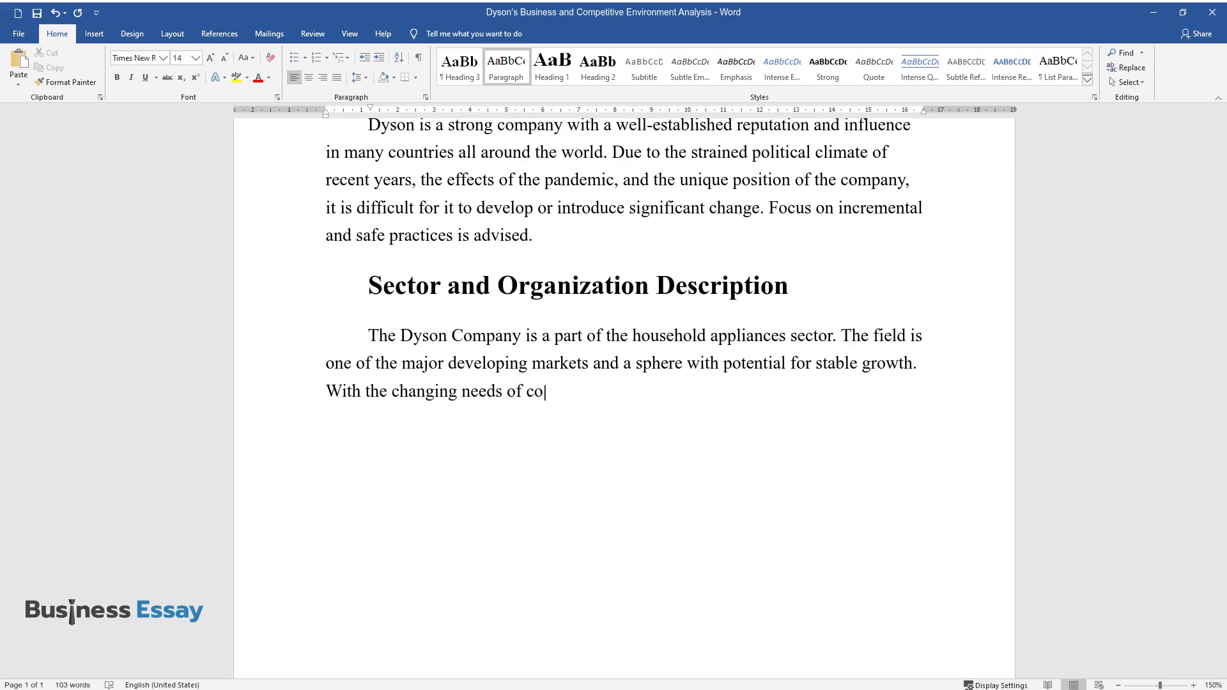
type("nsumers, the demand for more acce")
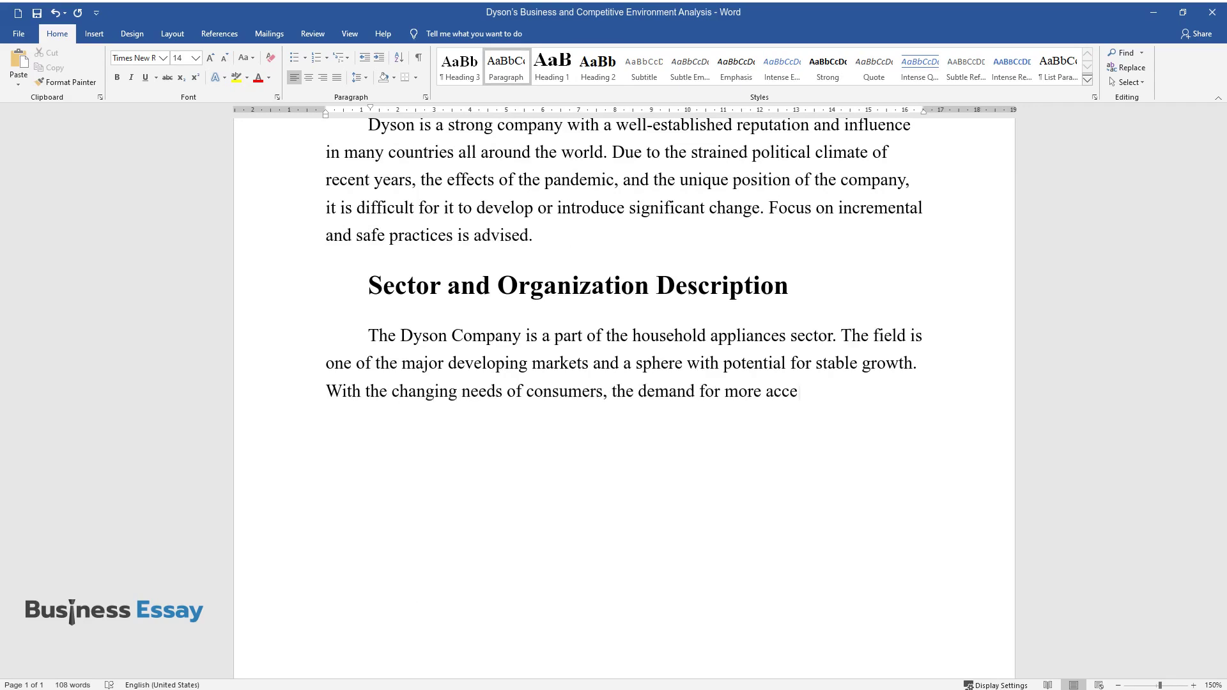
type("ssible, effective, and functiona")
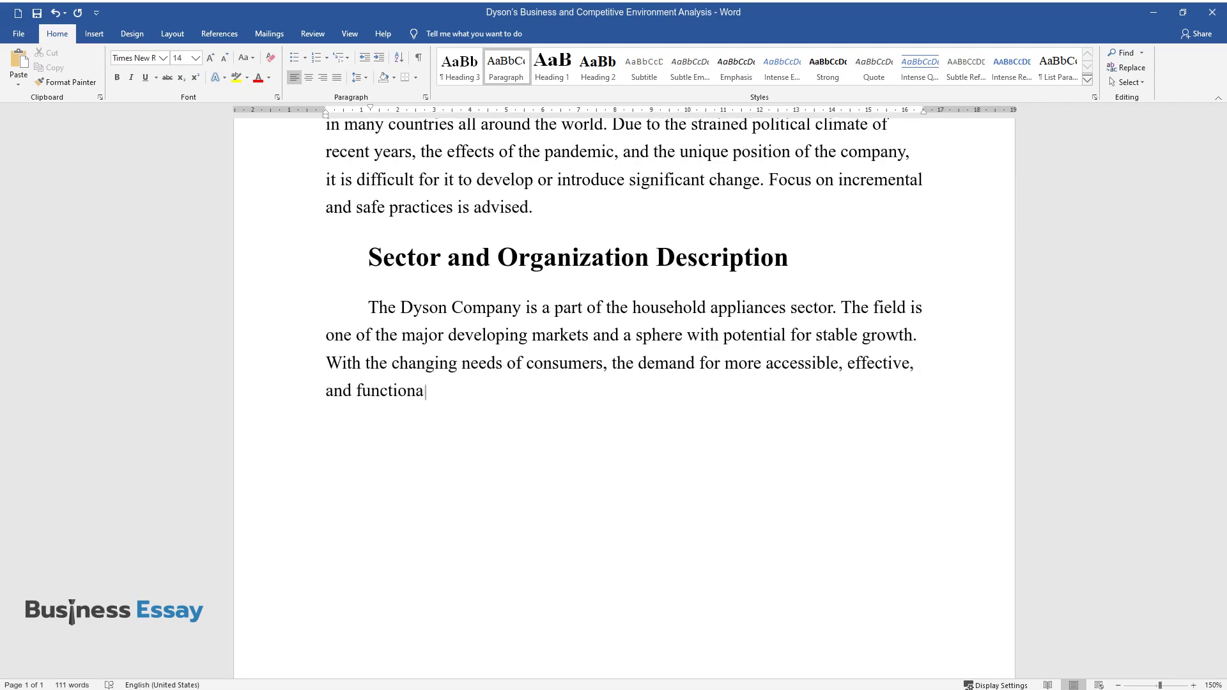
type("l technology always rises, justif")
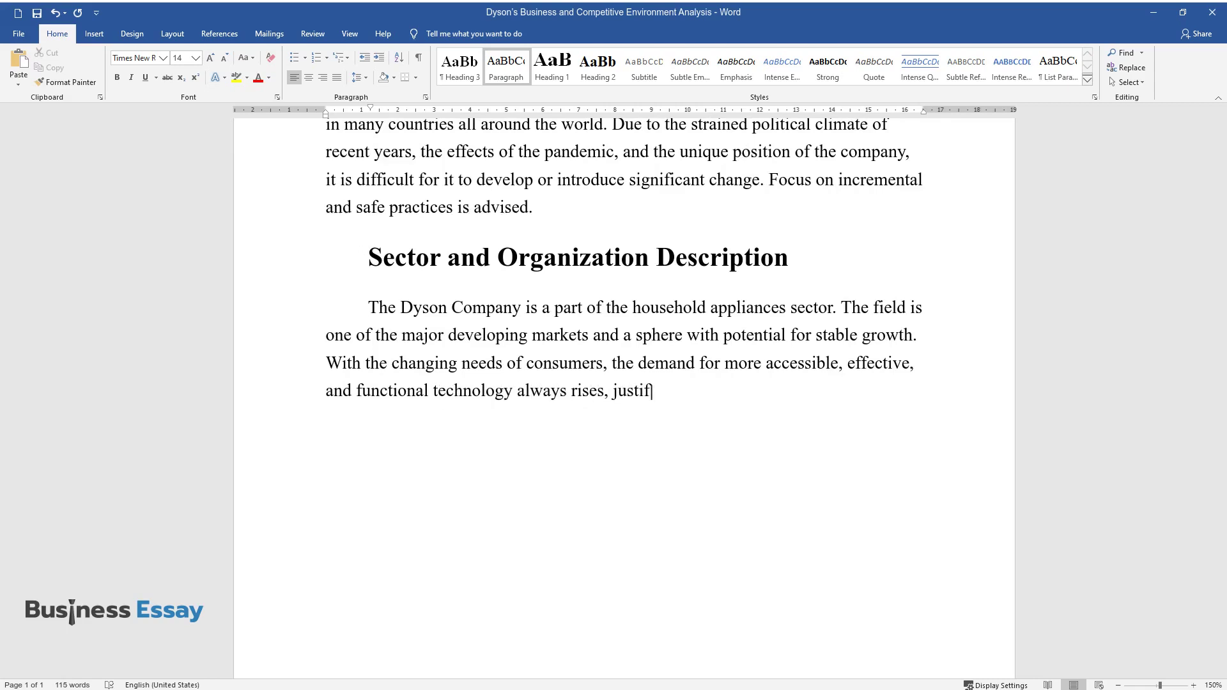
type("ying the growth in revenues and ")
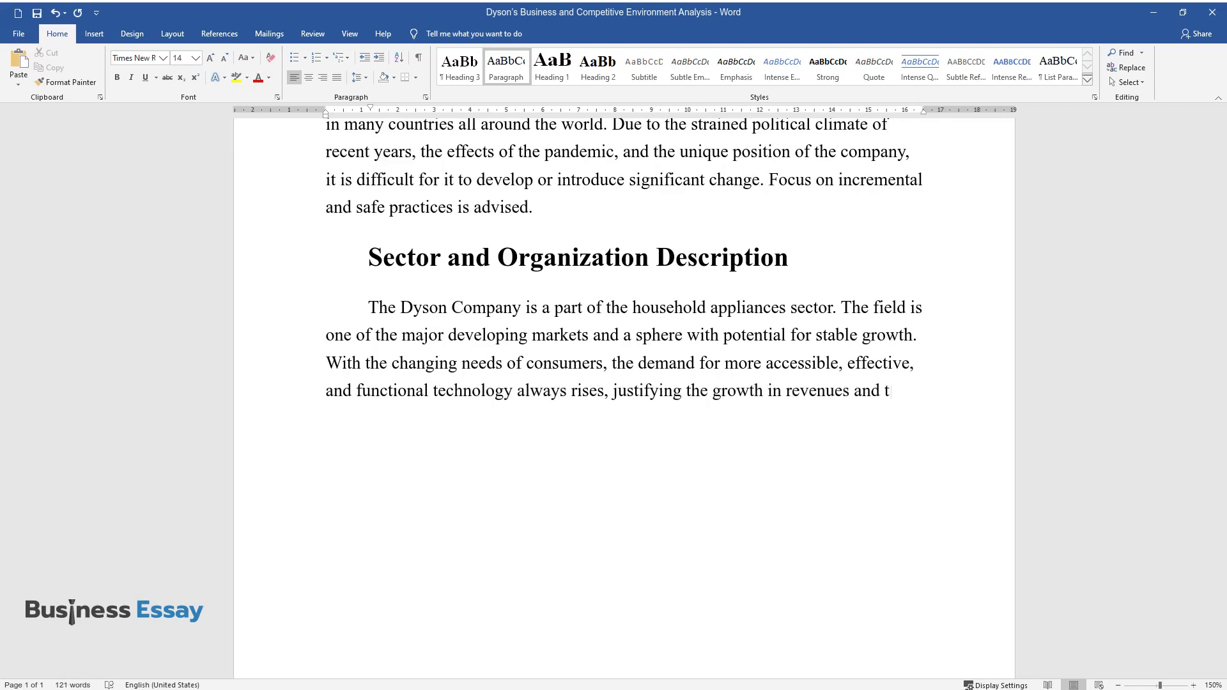
type("the ability of organizations to d")
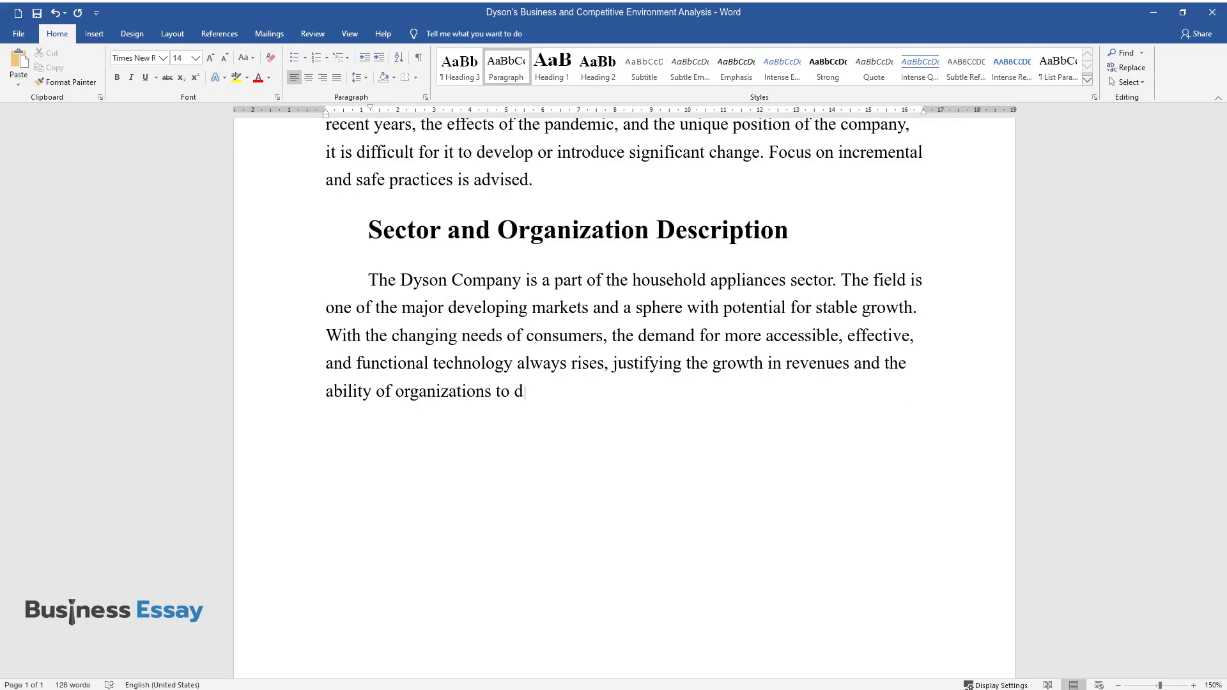
type("evelop. Dyson works in producing m")
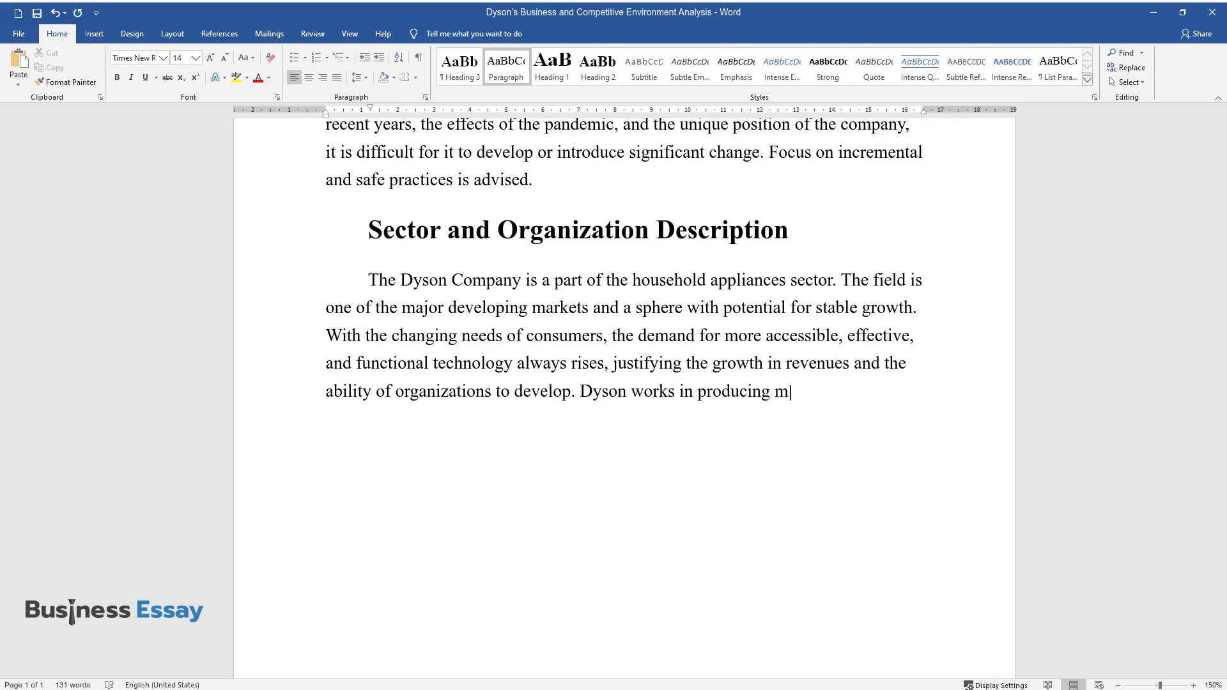
type("any electronic appliance")
type("s, inclu")
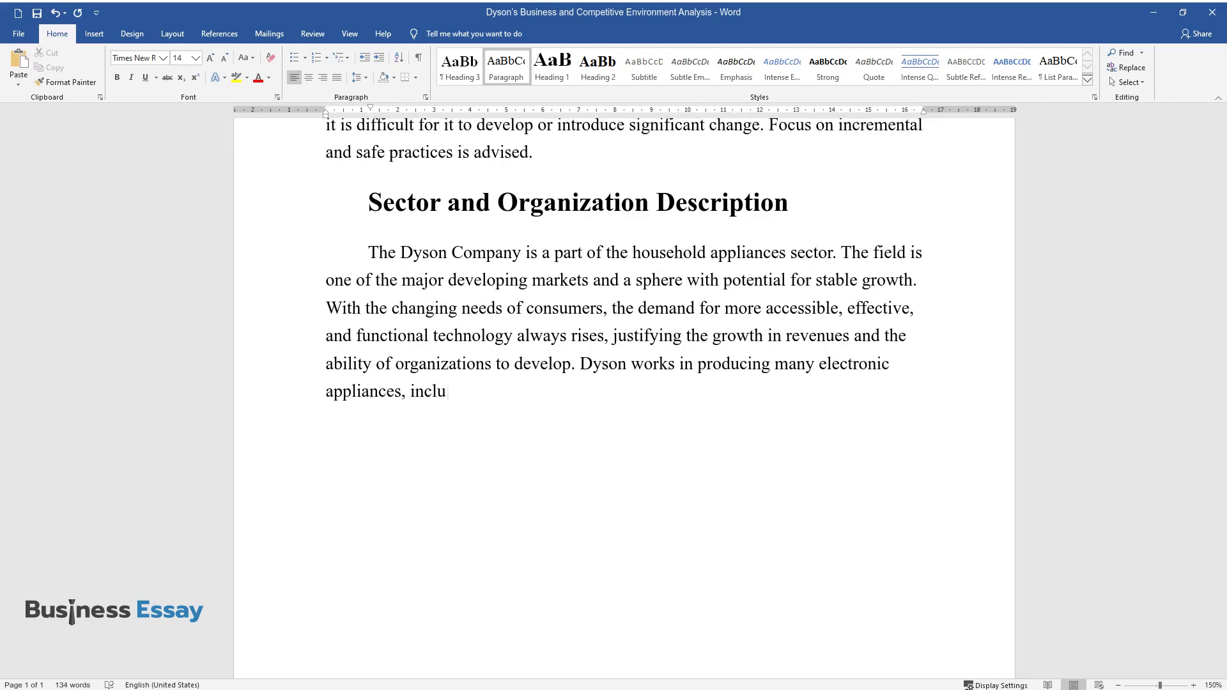
type("ding both hair-styling products a")
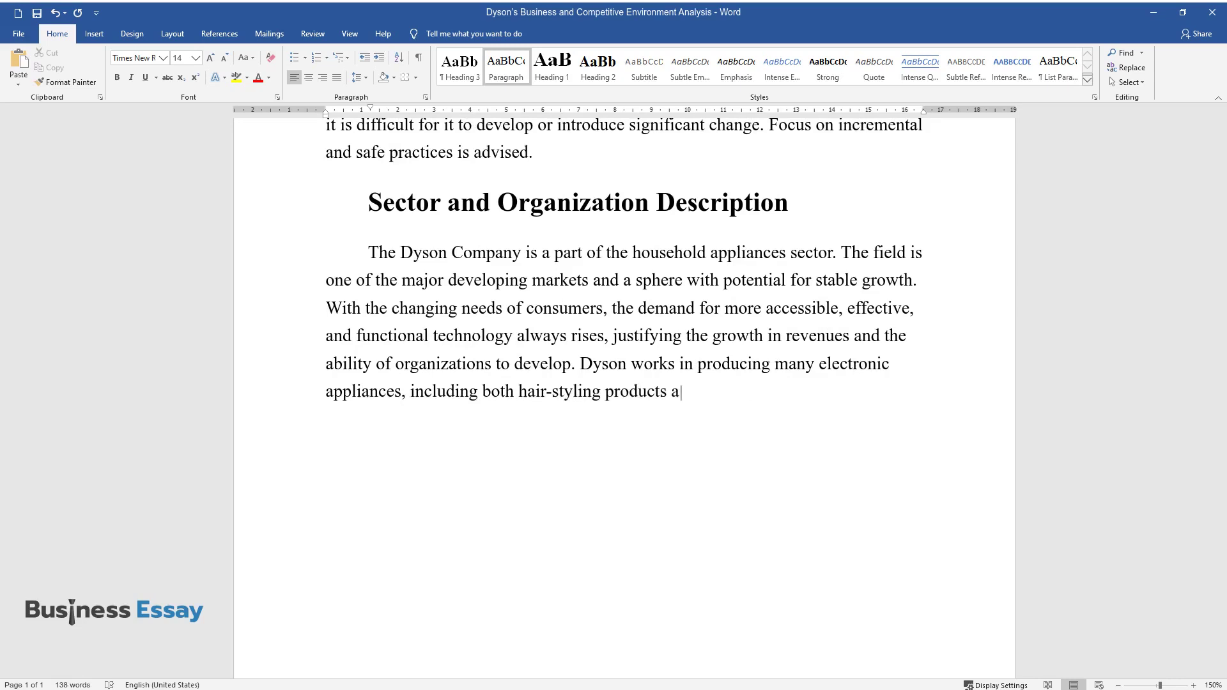
type("nd vacuum cleaners. It operates a")
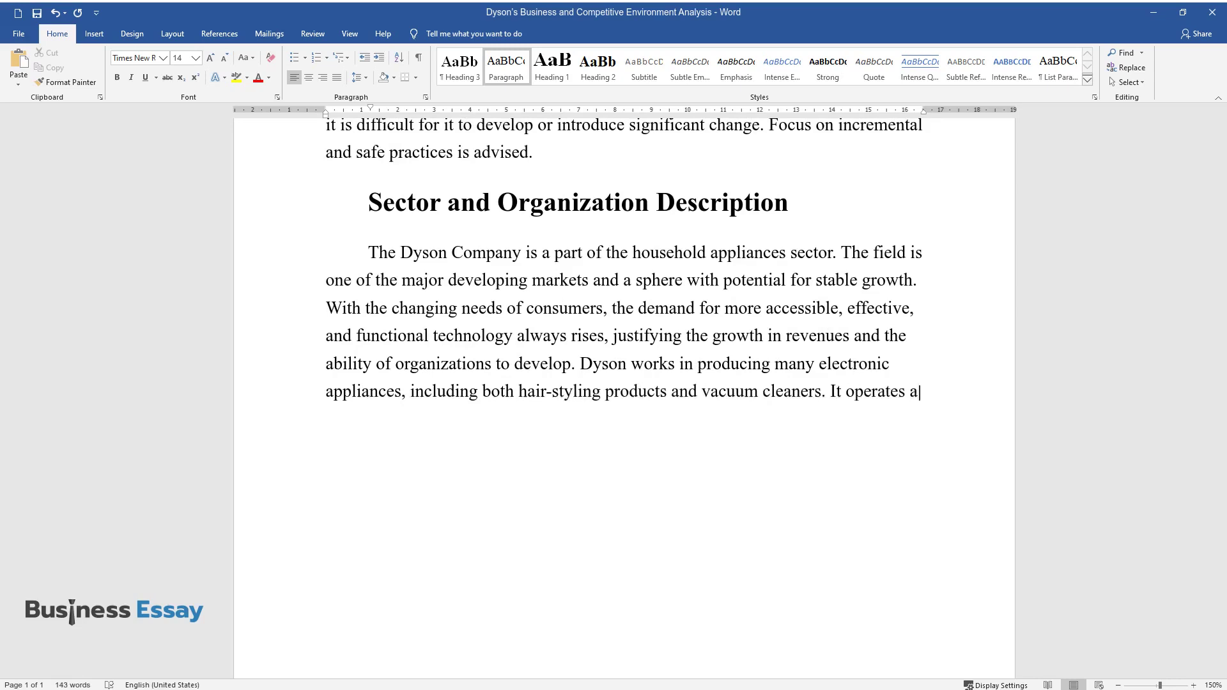
type("ll around the world as an establi")
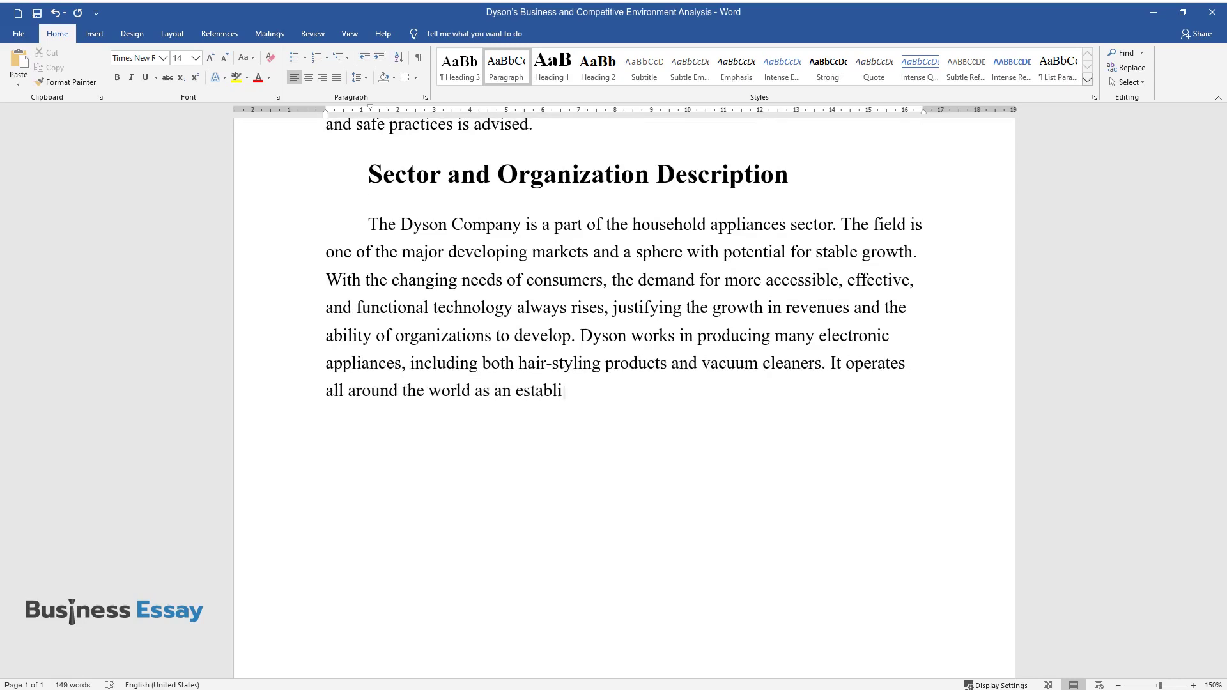
type("shed brand.")
left_click(789, 168)
Step: Add the 'Analysis of the General Business Environment' heading and 'PESTEL & Conclusions' subheading
type("Anal")
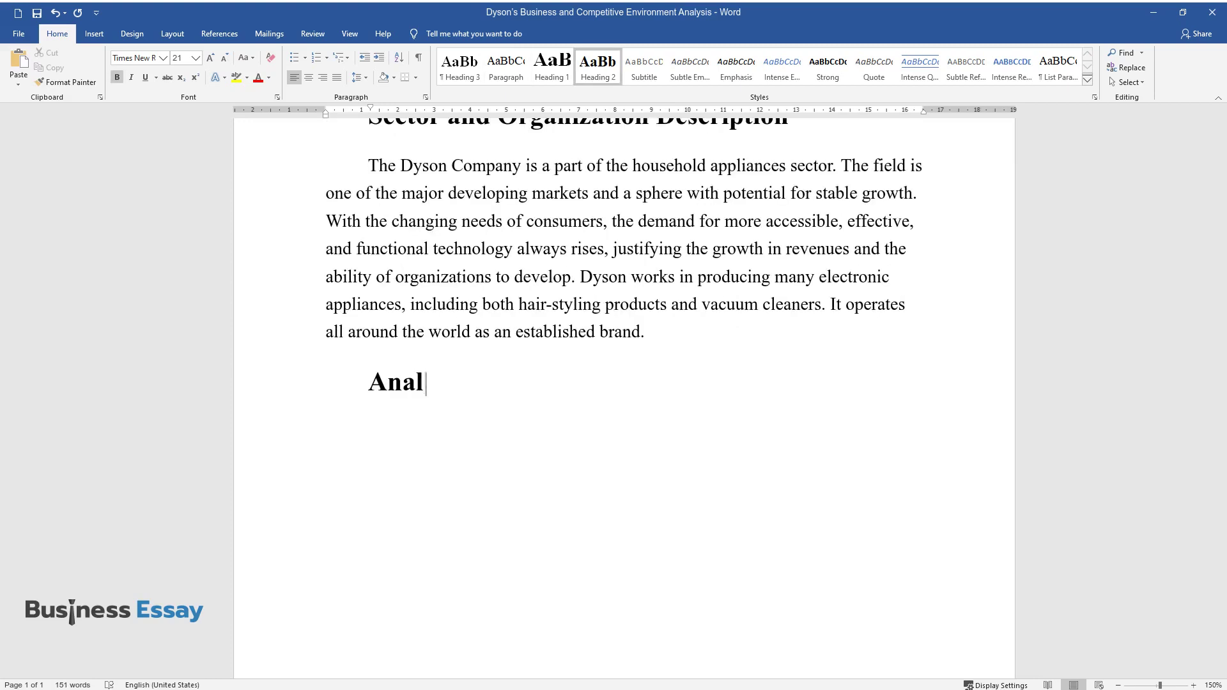
type("ysis of the General Business Environment")
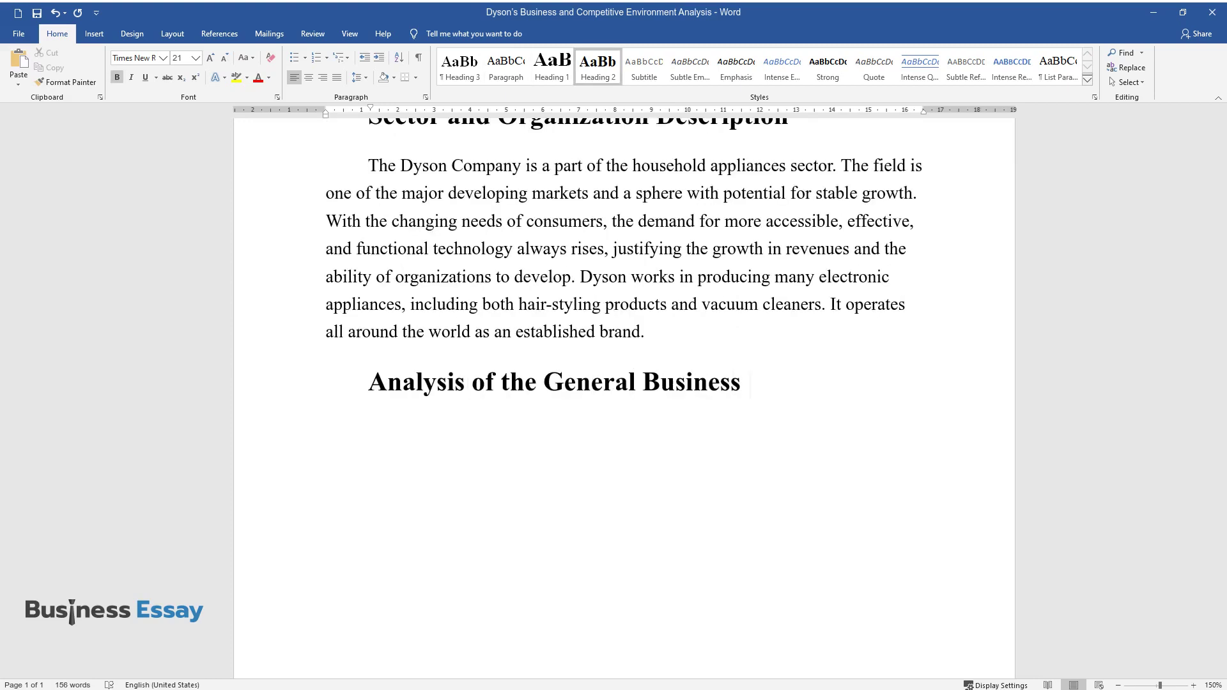
key("Return")
type("PESTEL & Conclusions")
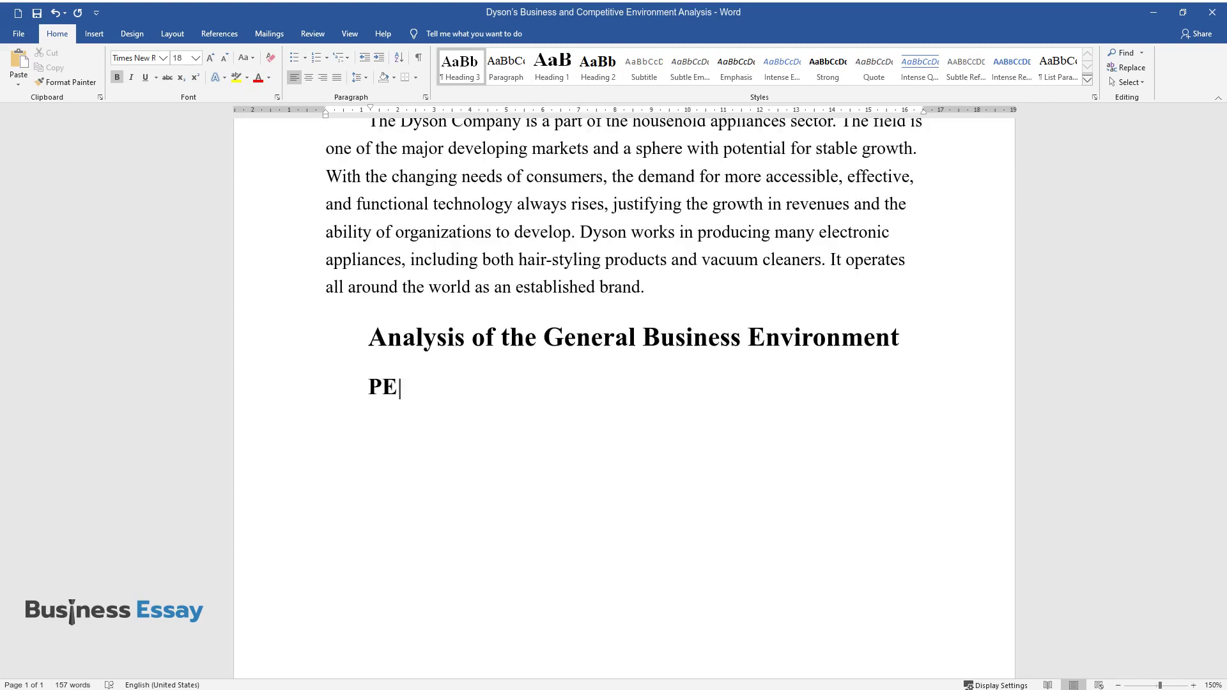
Step: Write the Political paragraph on how global political factors may affect Dyson's business
key("Return")
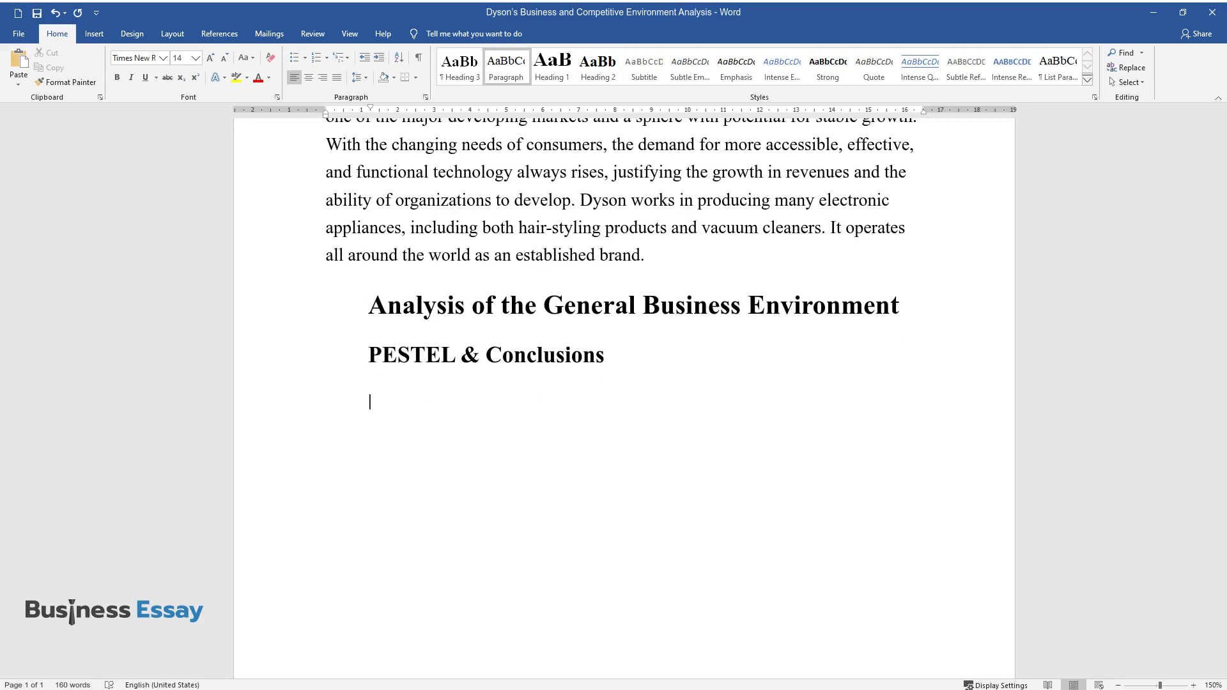
type("Political. Political fa")
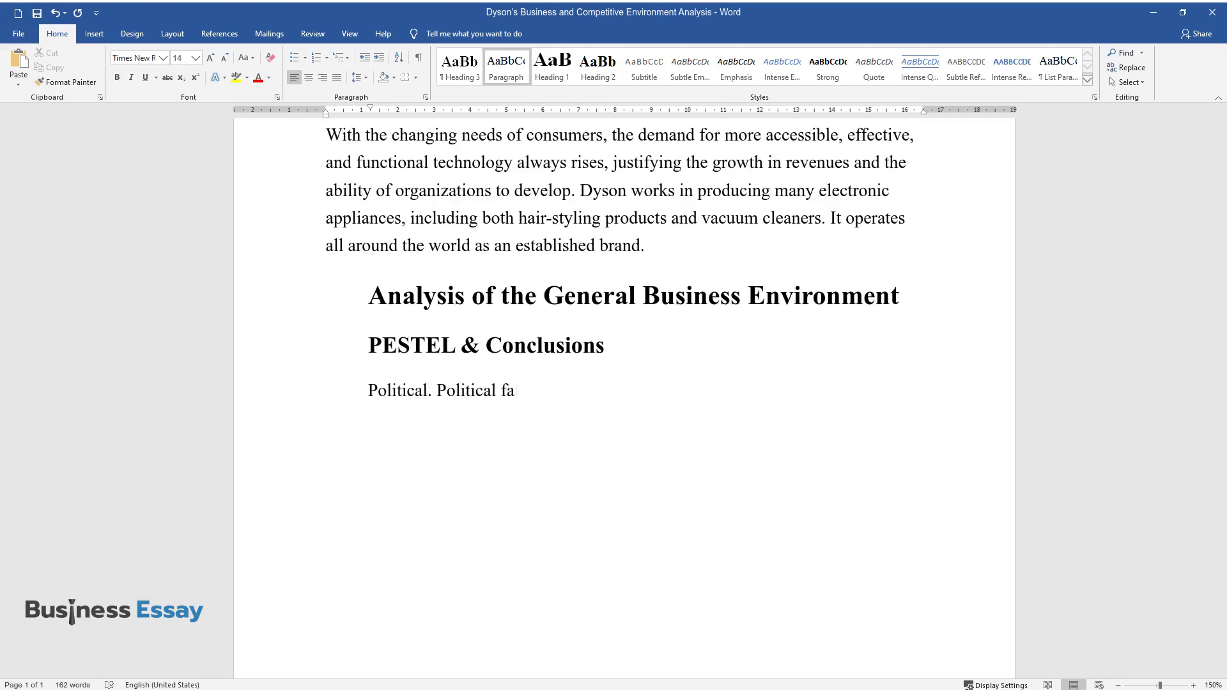
type("ctors around the world have the po")
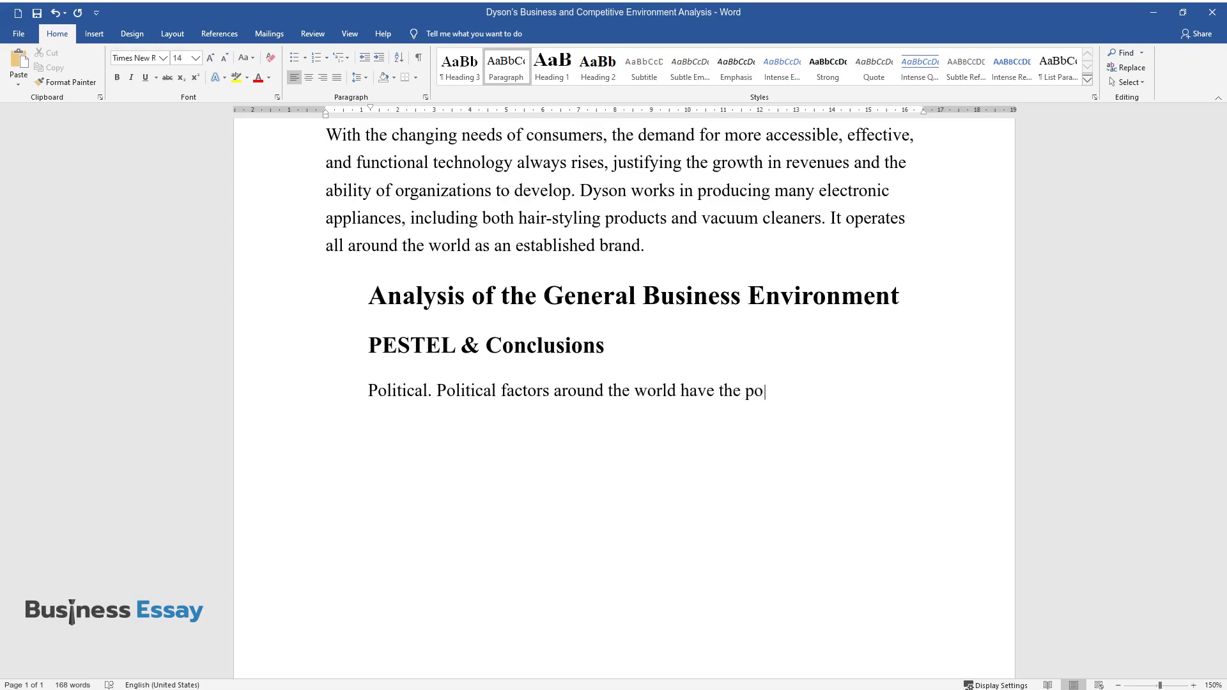
type("tential to affect Dyson's business. The current po")
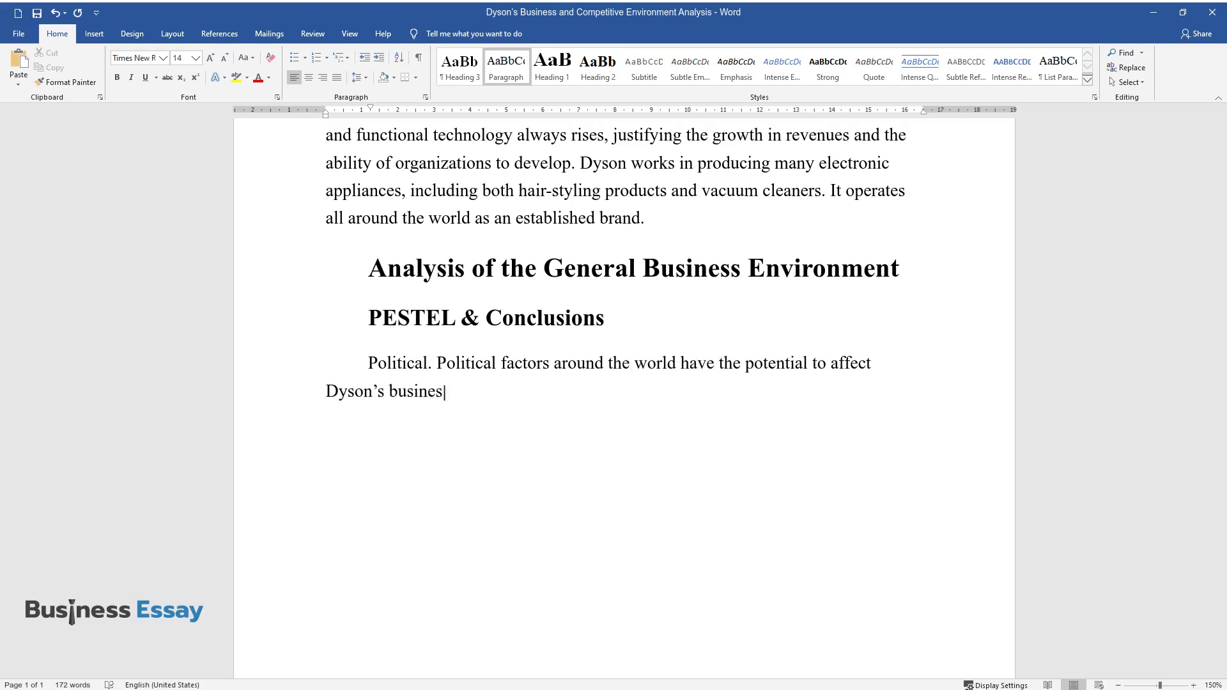
type("litical turmoil ")
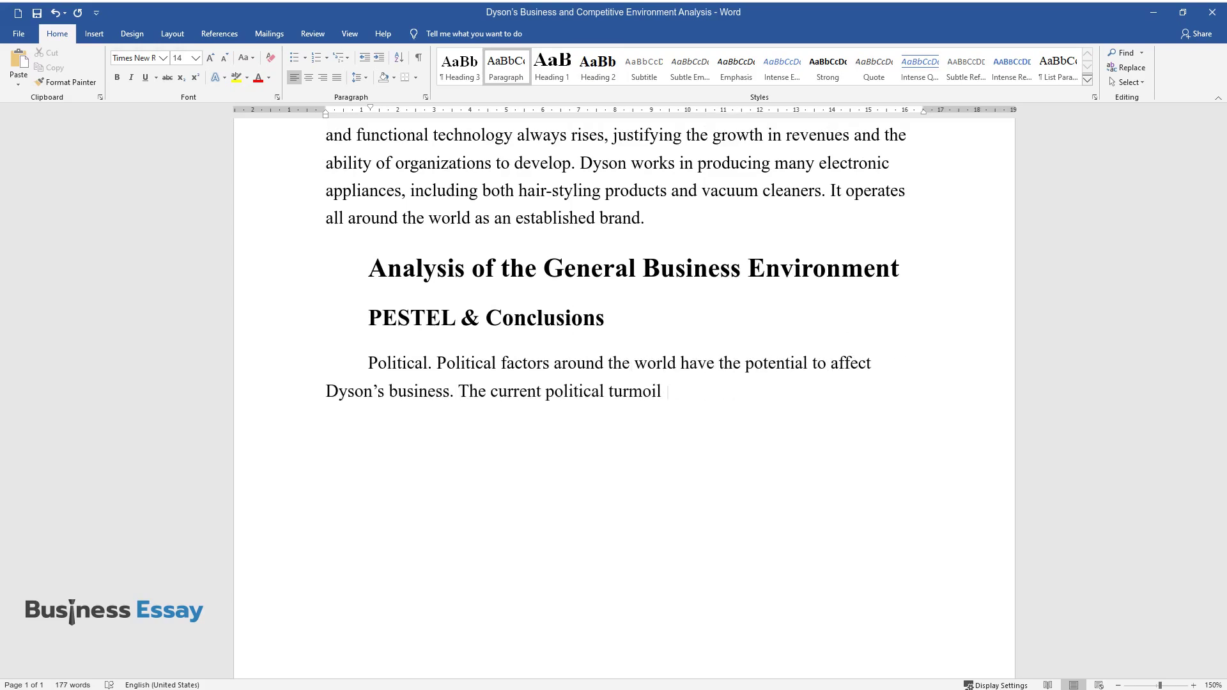
type("has a negative connotation for bus")
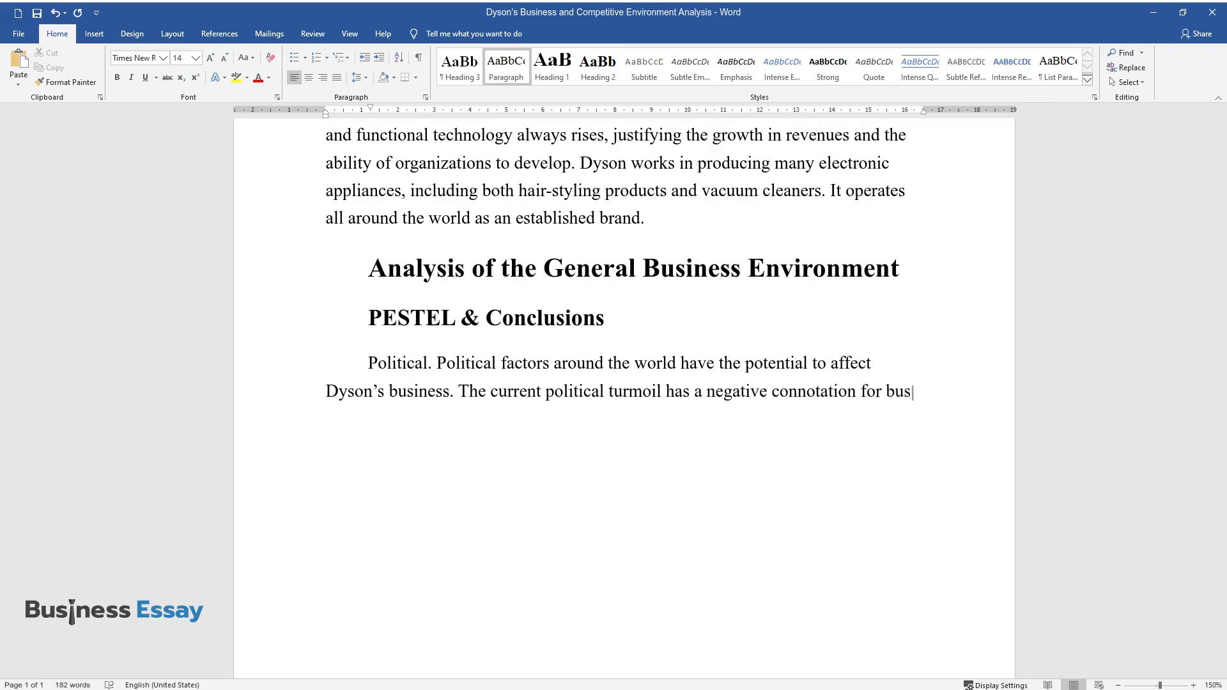
type("iness and may result in lost prof")
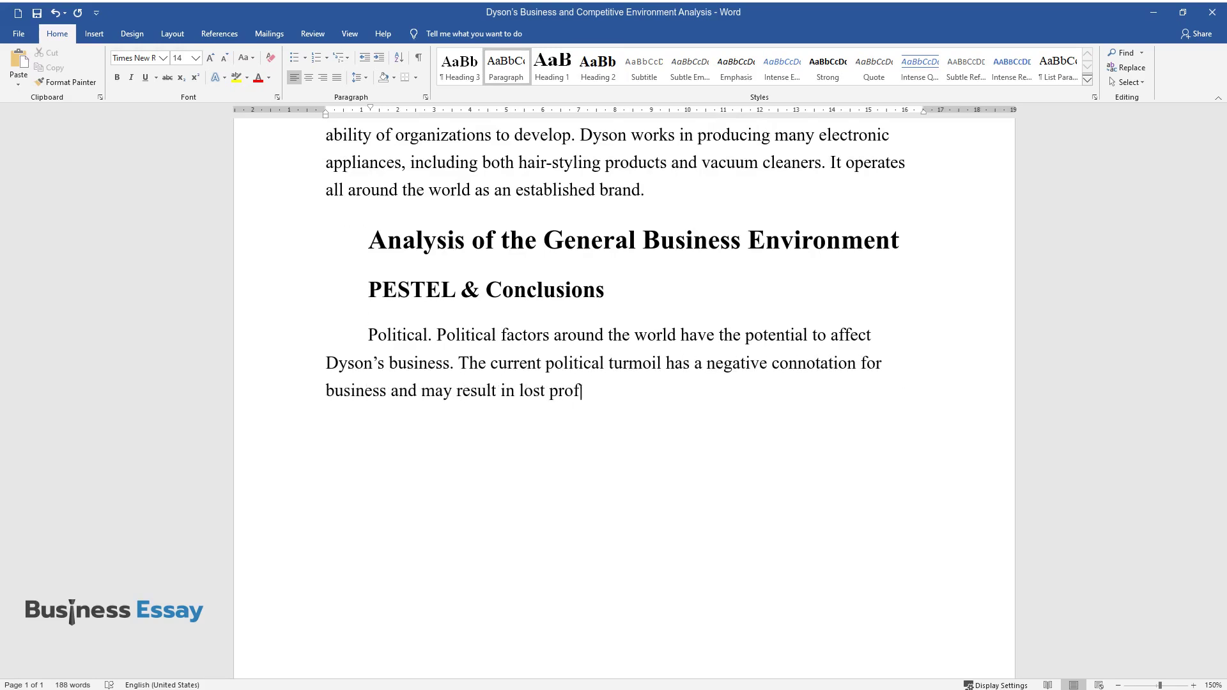
type("it. Additionally, as a result of ")
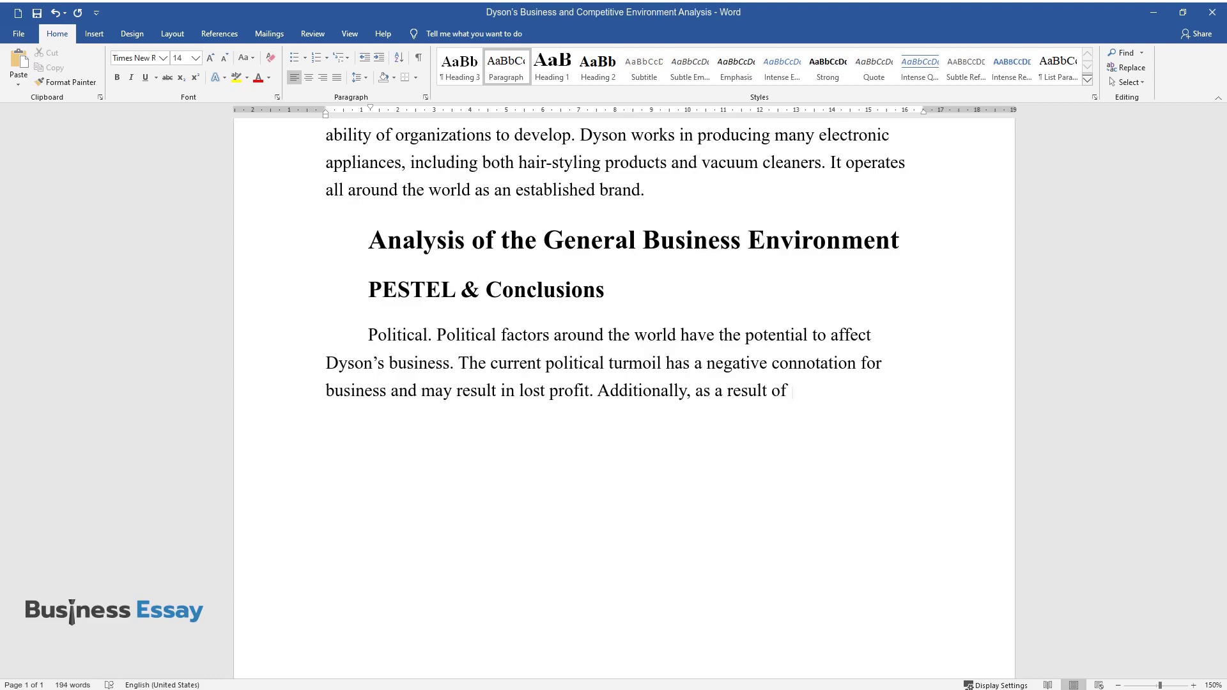
type("the pandemic, many countries have ")
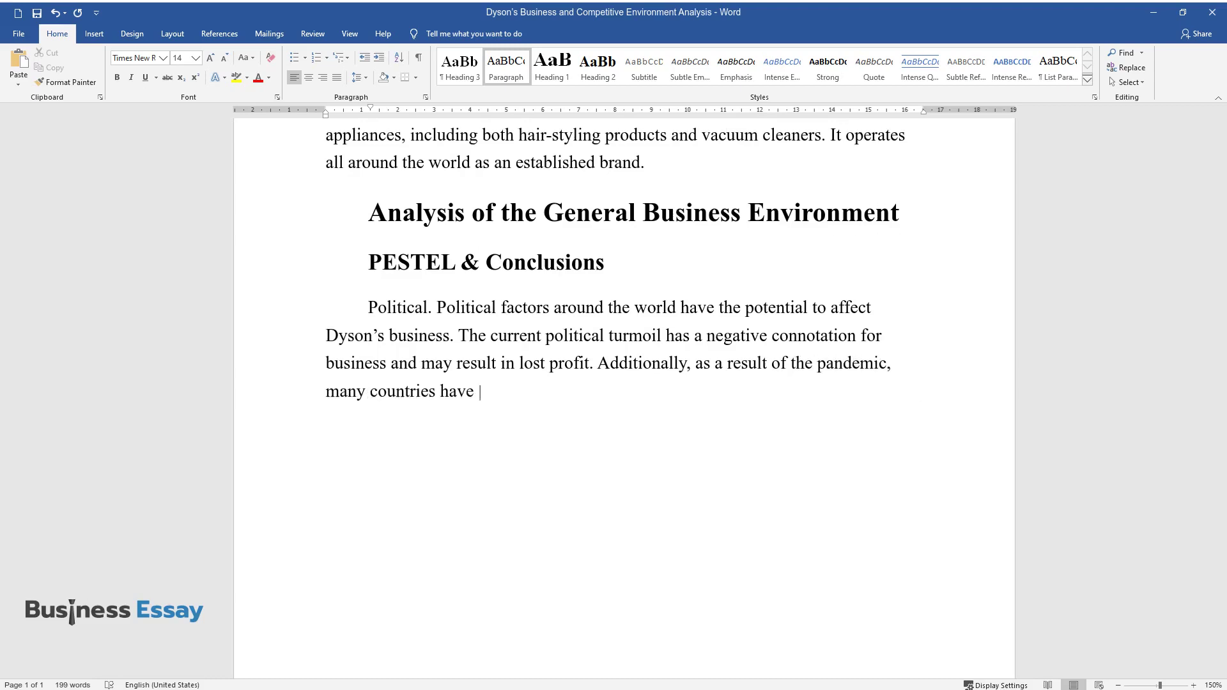
type("more restrictive policies on the")
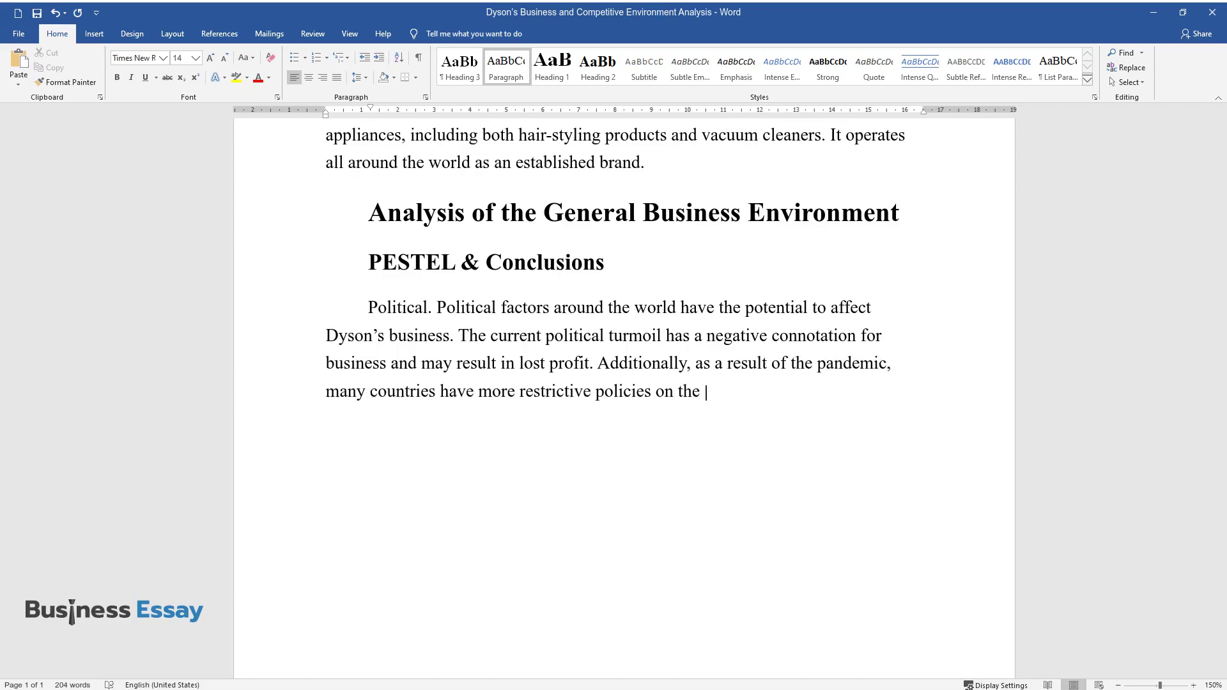
type(" trade of product delivery, in addition to the recent appea")
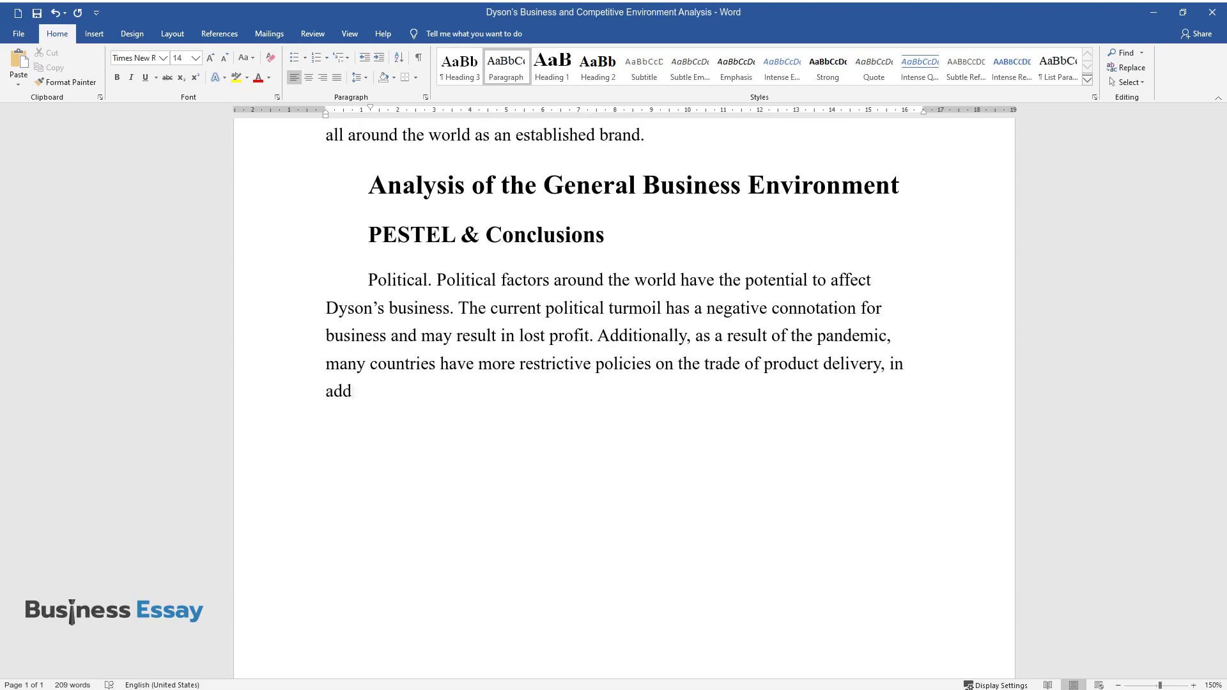
type("rance of major global conflicts.")
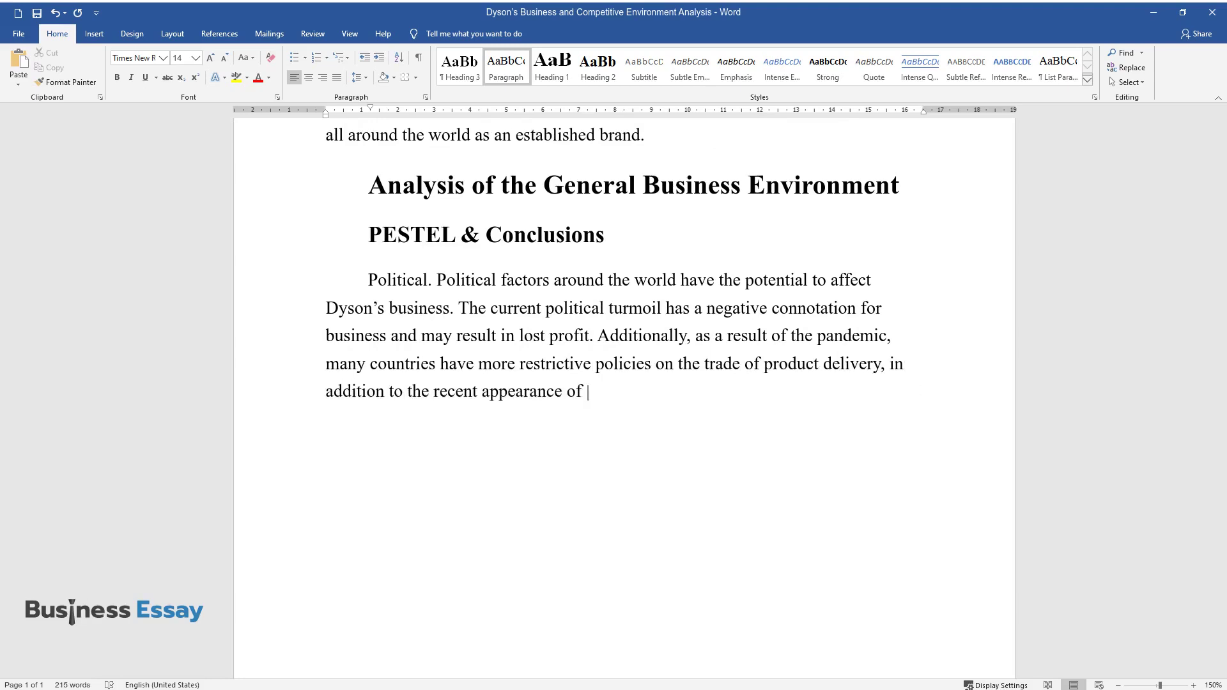
key("Return")
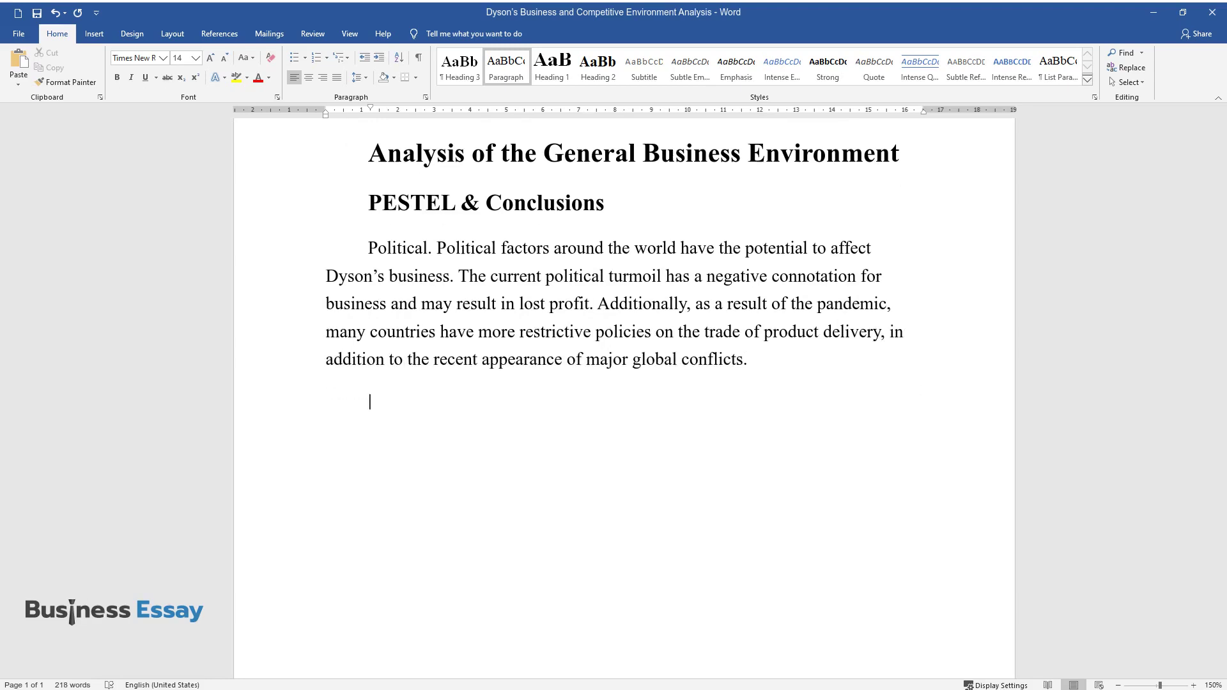
Step: Write the Economic paragraph on the pandemic, Omicron and 2022 restrictions on businesses and individuals
type("Economic. Economically, t")
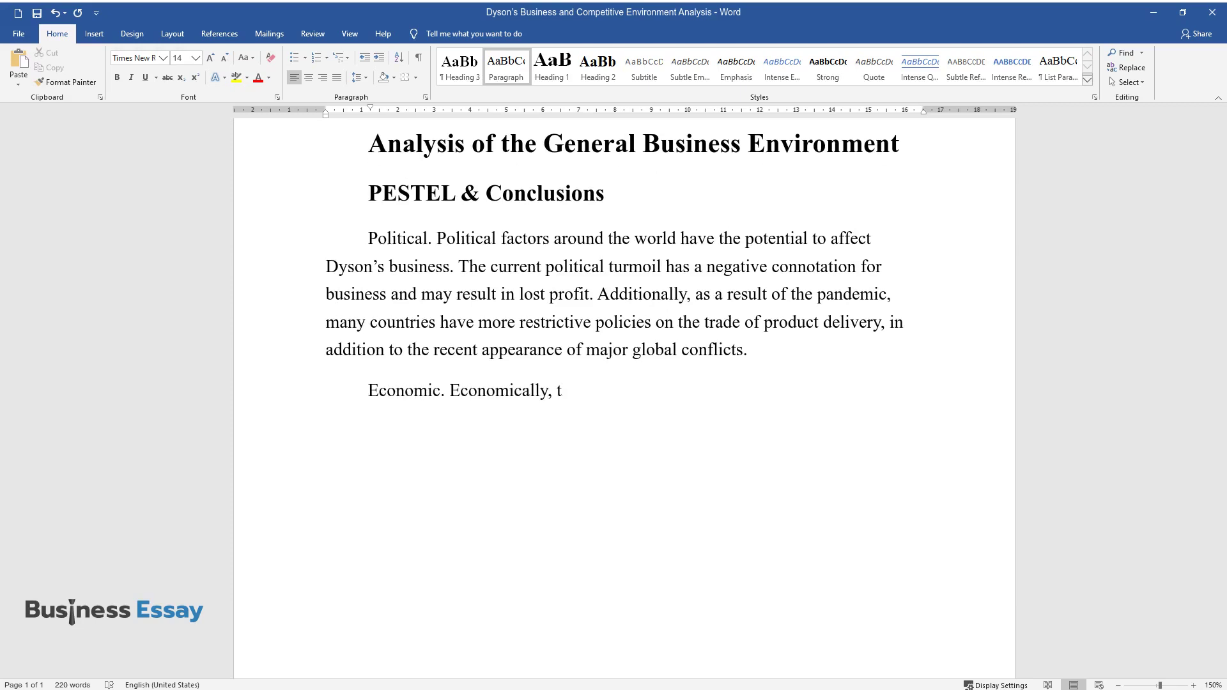
type("he pandemic and its effects stil")
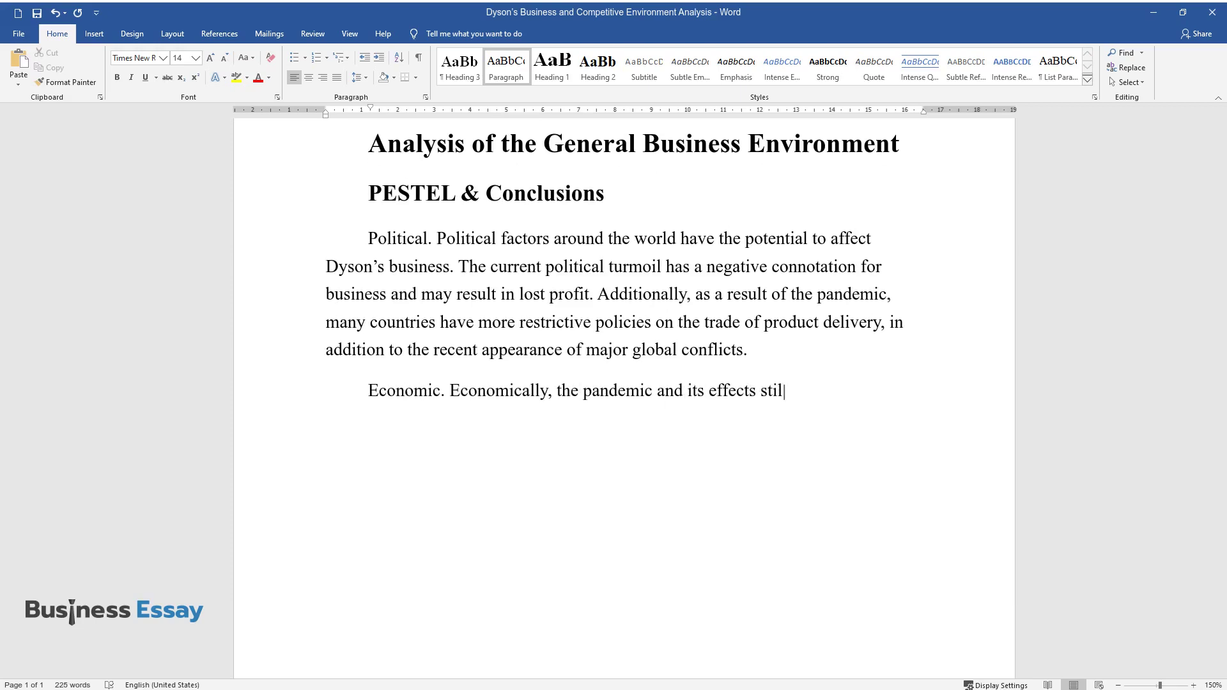
type("l present a major problem to over")
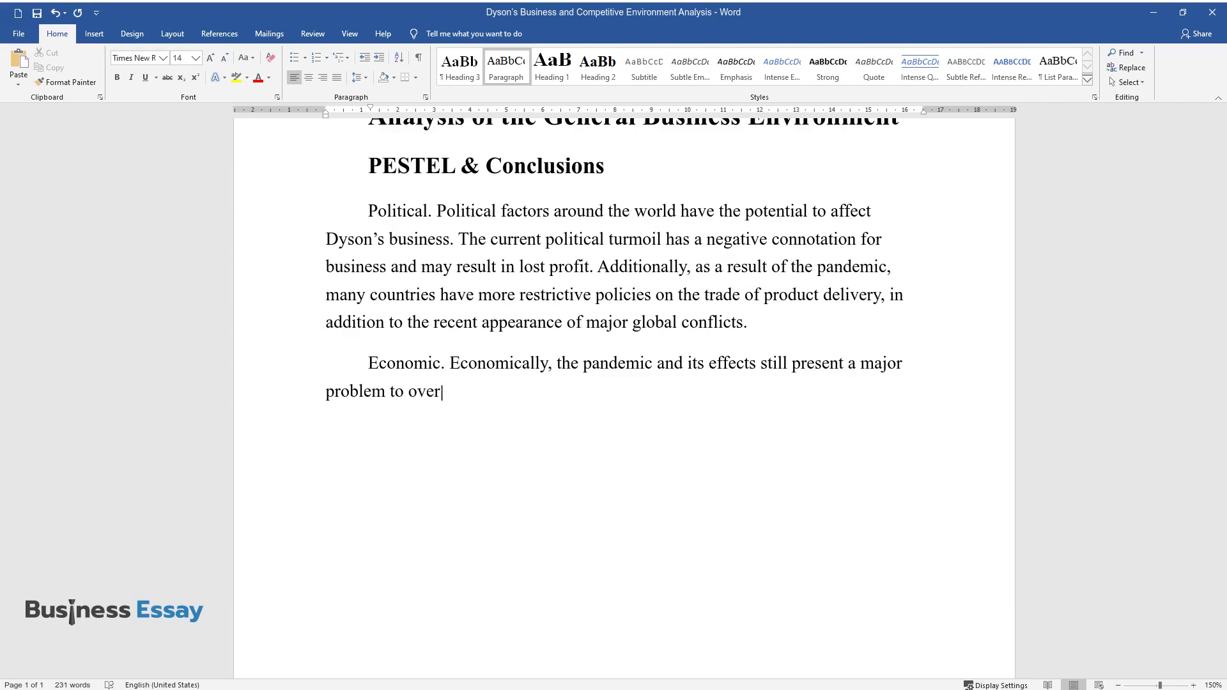
type("come for any existing and emergi")
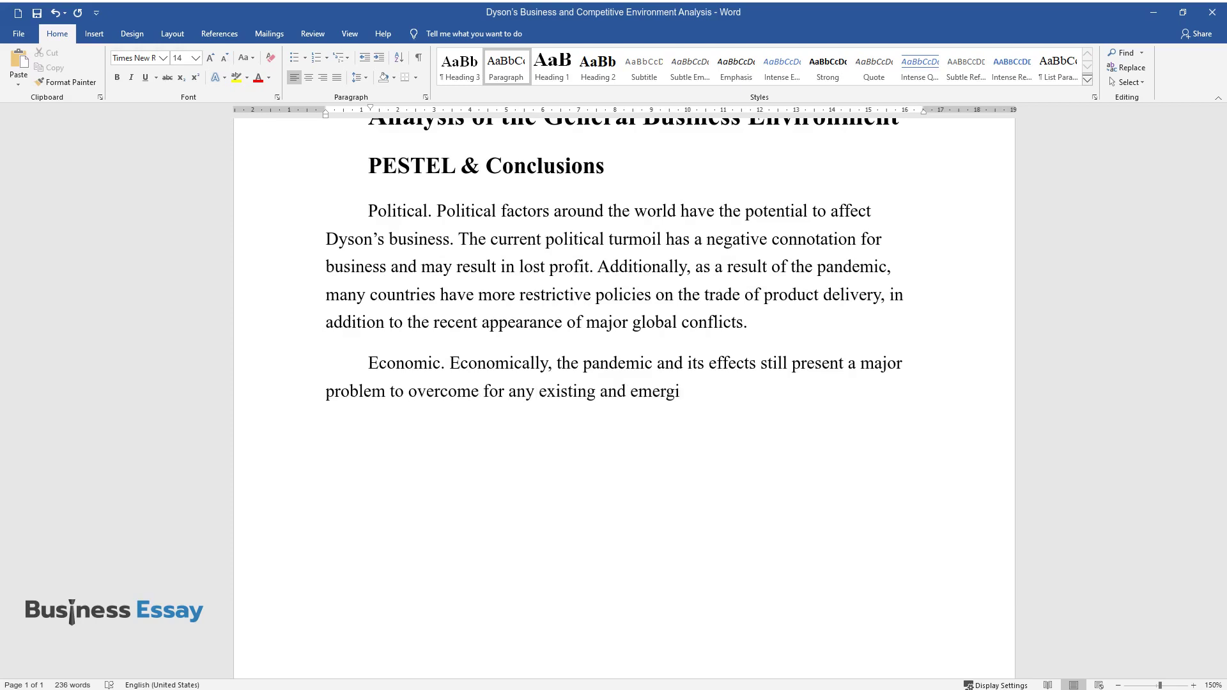
type("ng businesses. The improvement o")
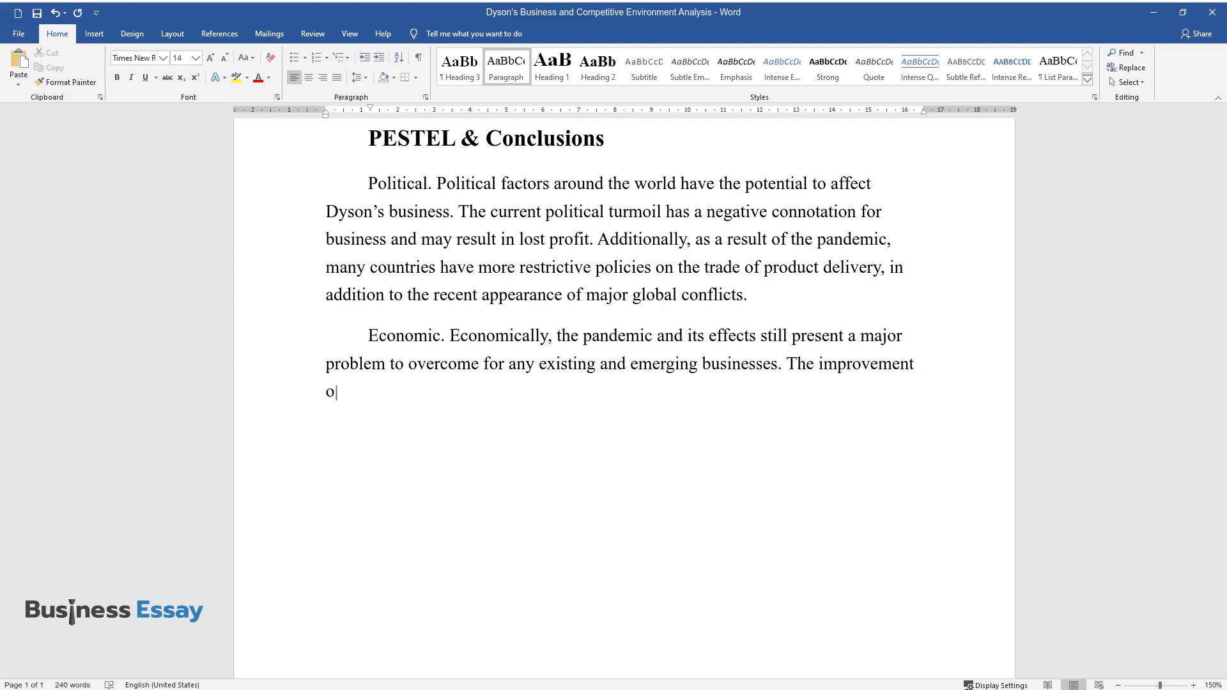
type("f technology and product lines m")
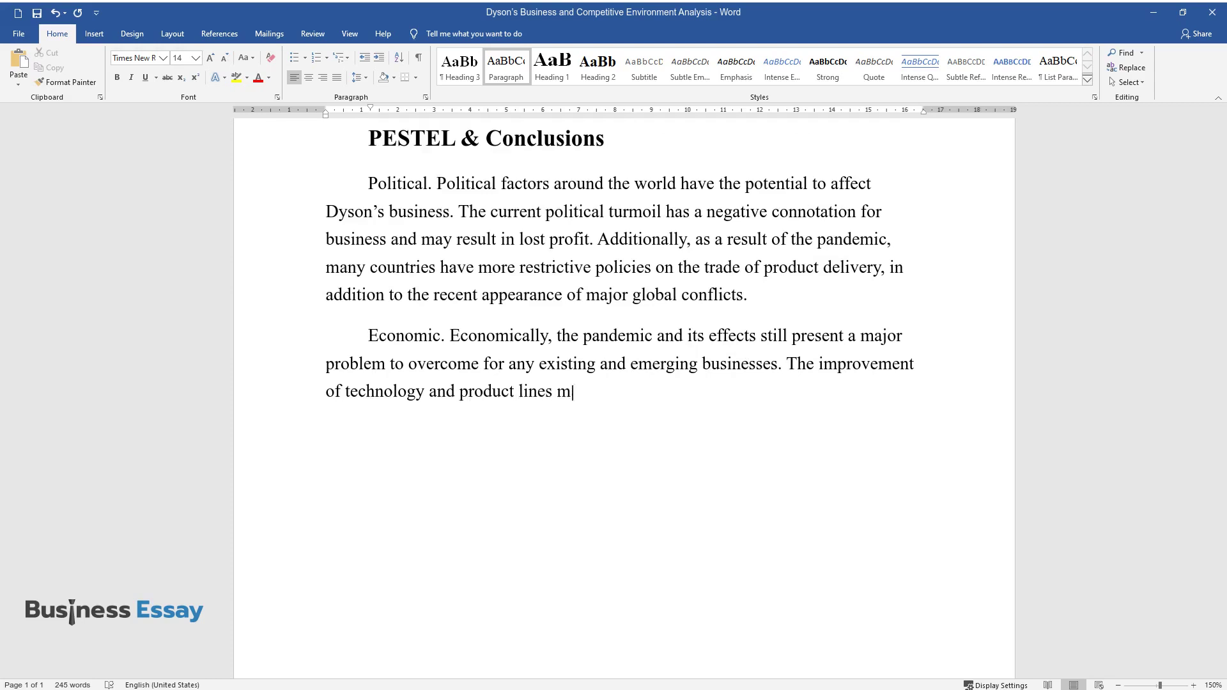
type("ay not be enough to interest the ")
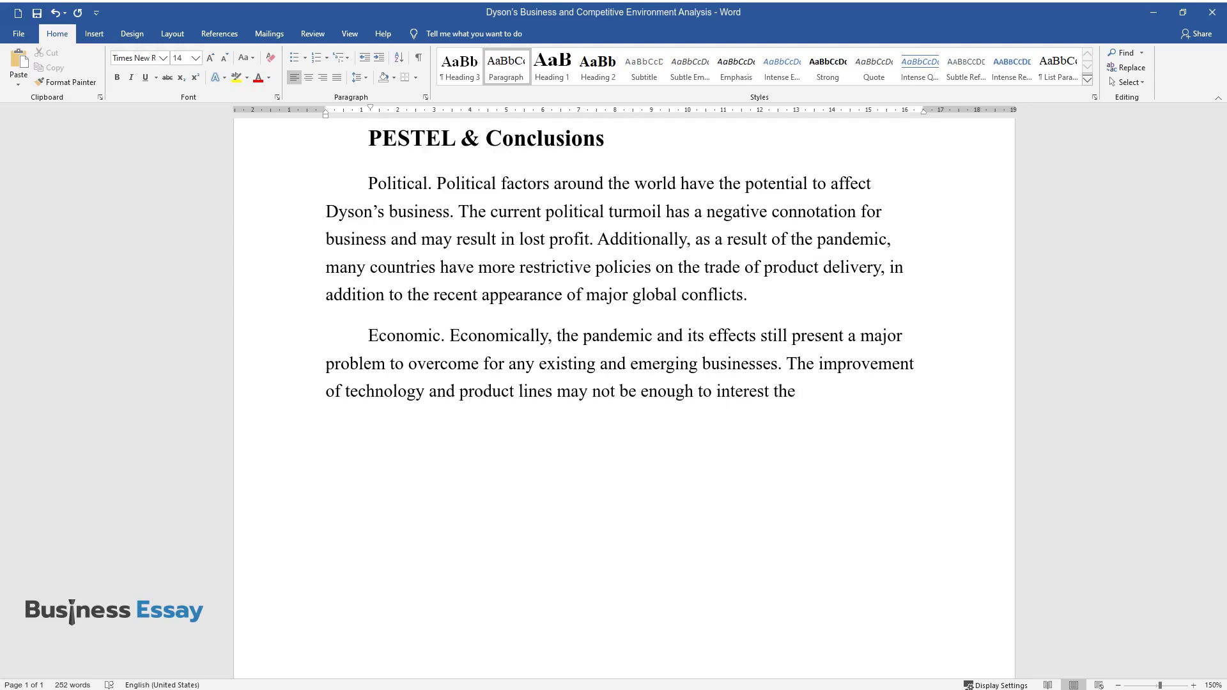
type("public. With the high spread an")
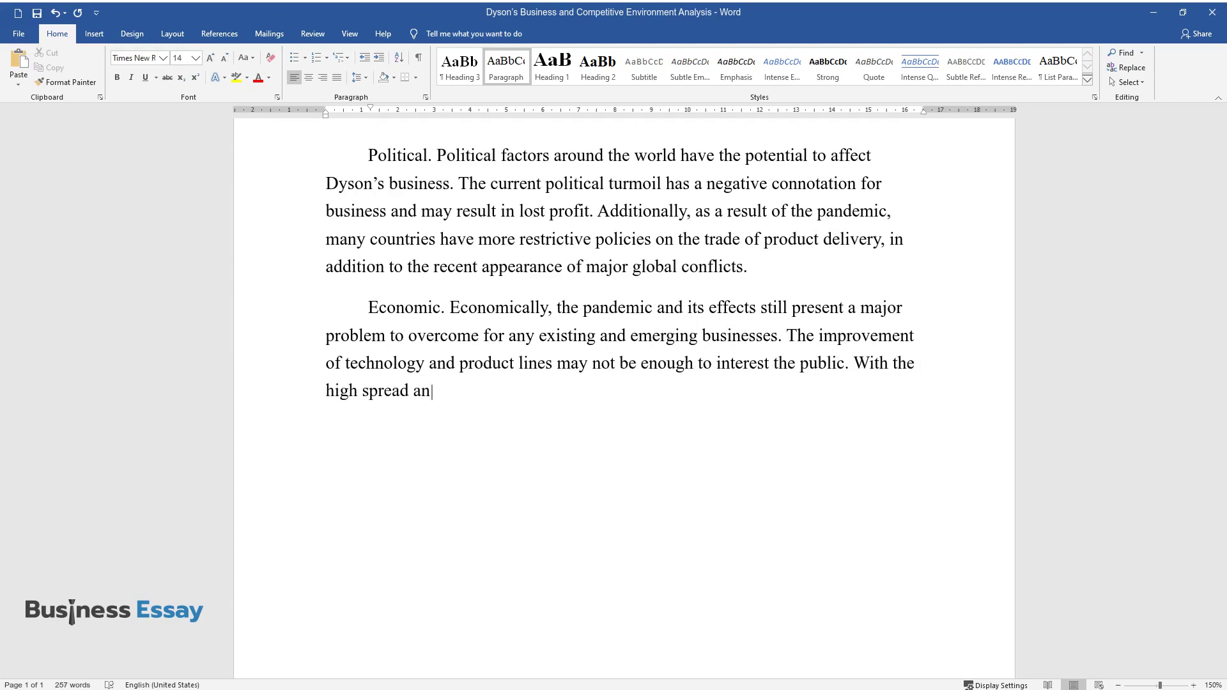
type("d quick growth of the Omicron va")
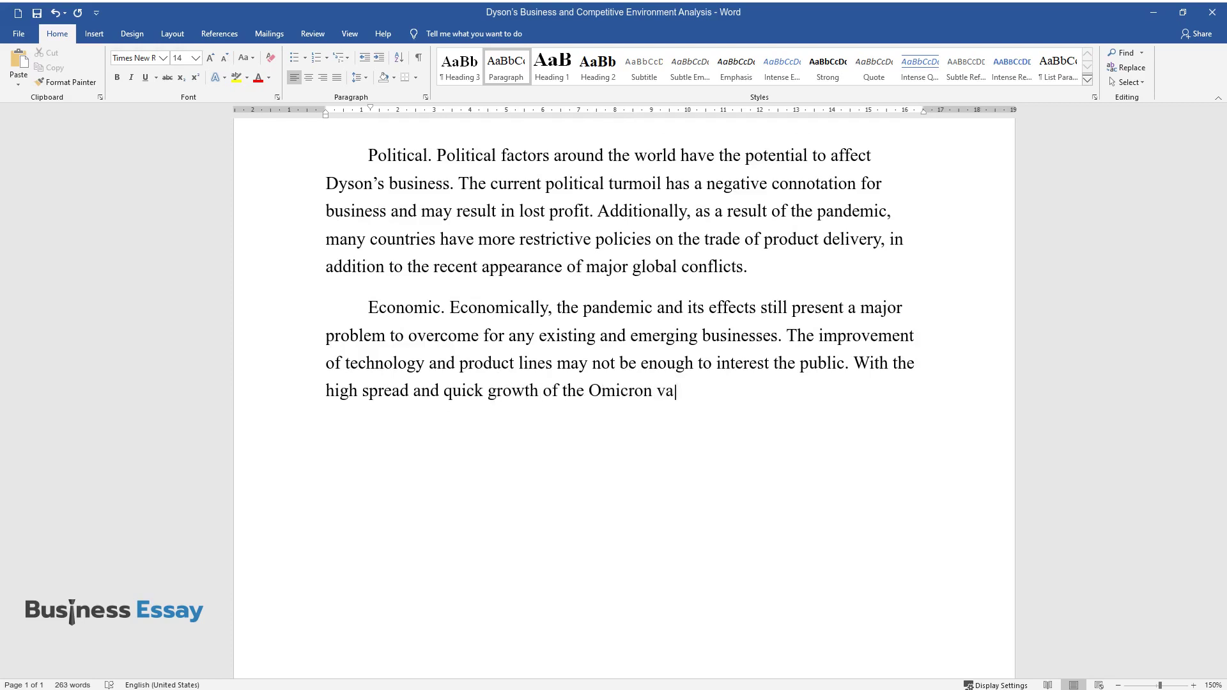
type("riant, 2022 will likely continue")
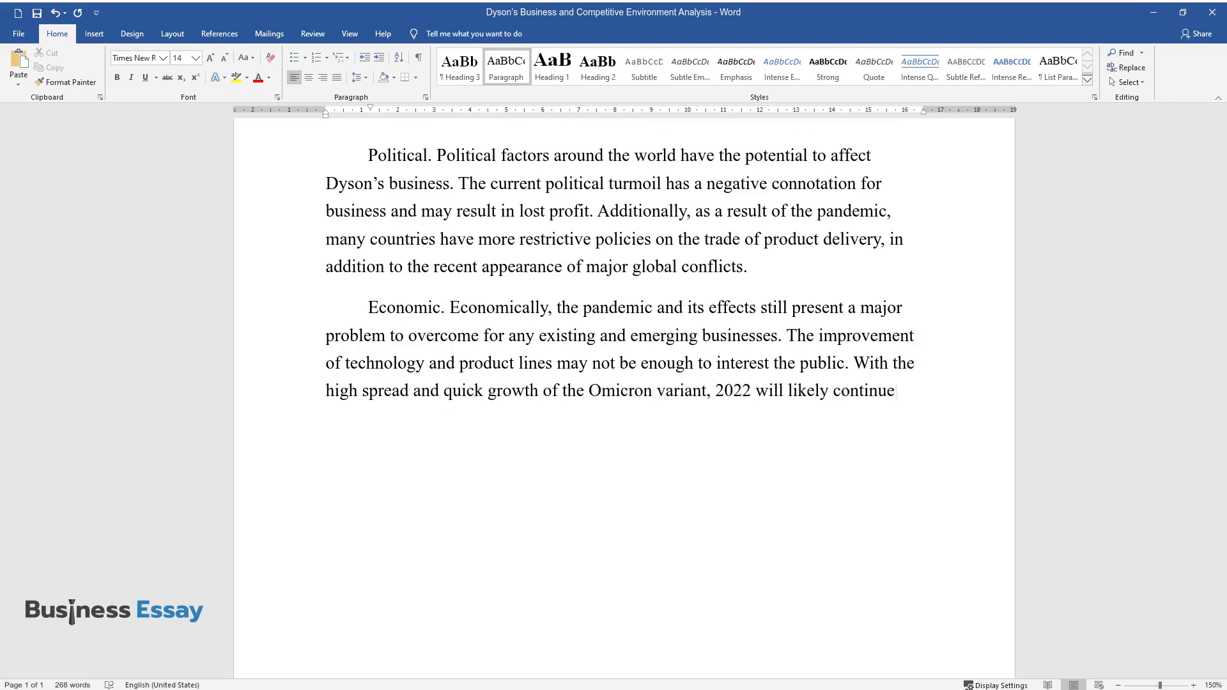
type(" with COVID-19 being in its epid")
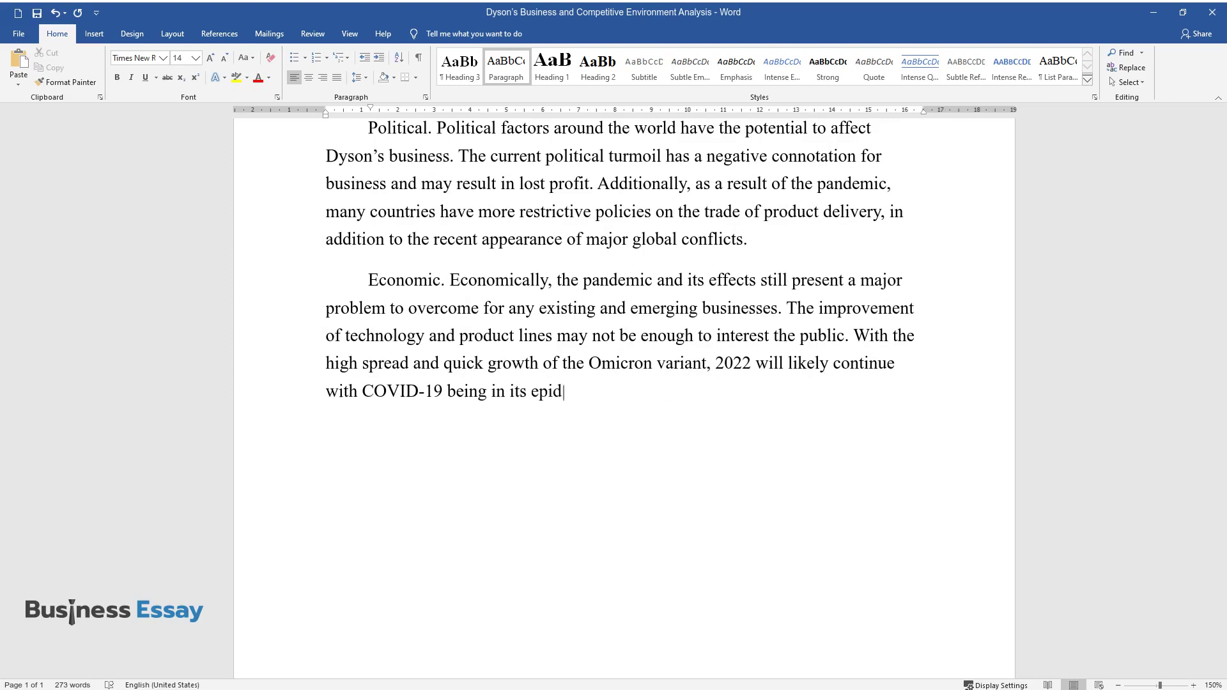
type("emic phase, destabilizing the ec")
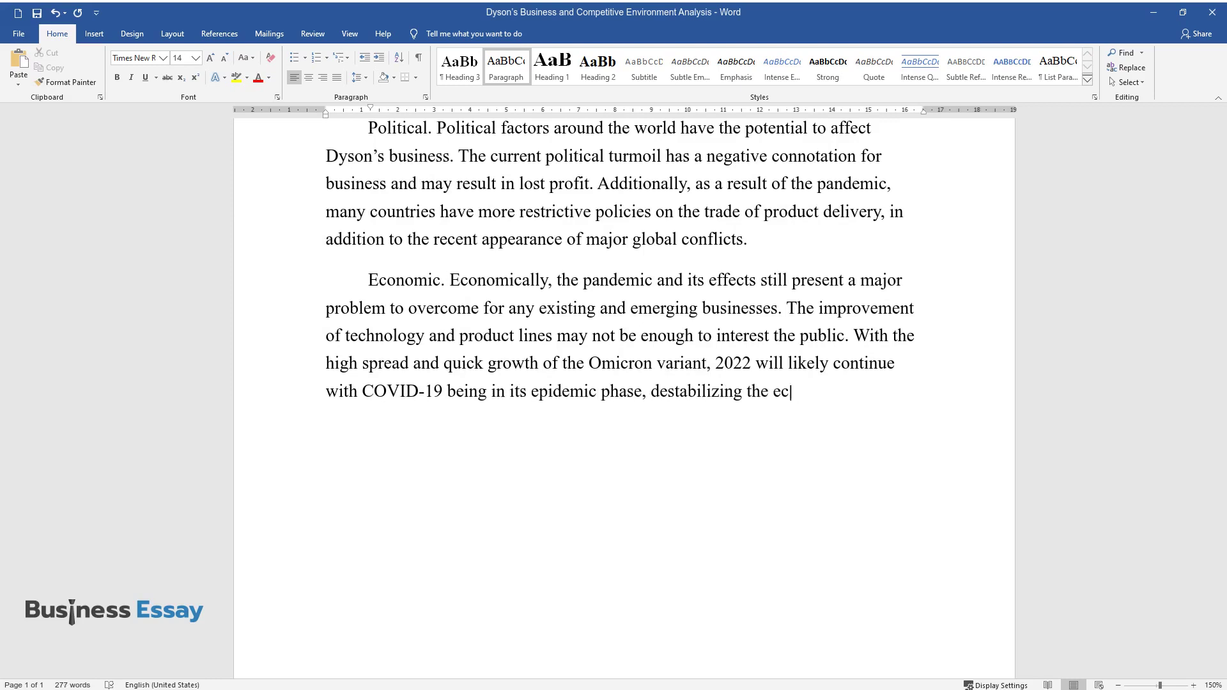
type("onomy and putting significant res")
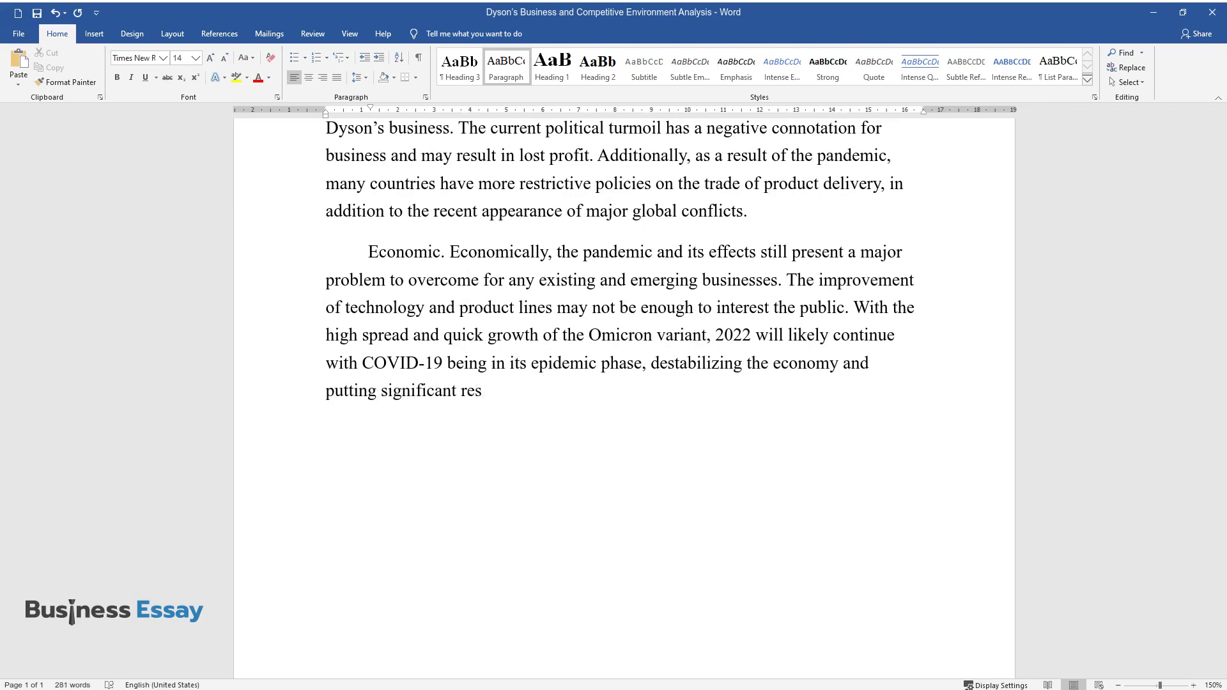
type("trictions upon businesses and individuals.")
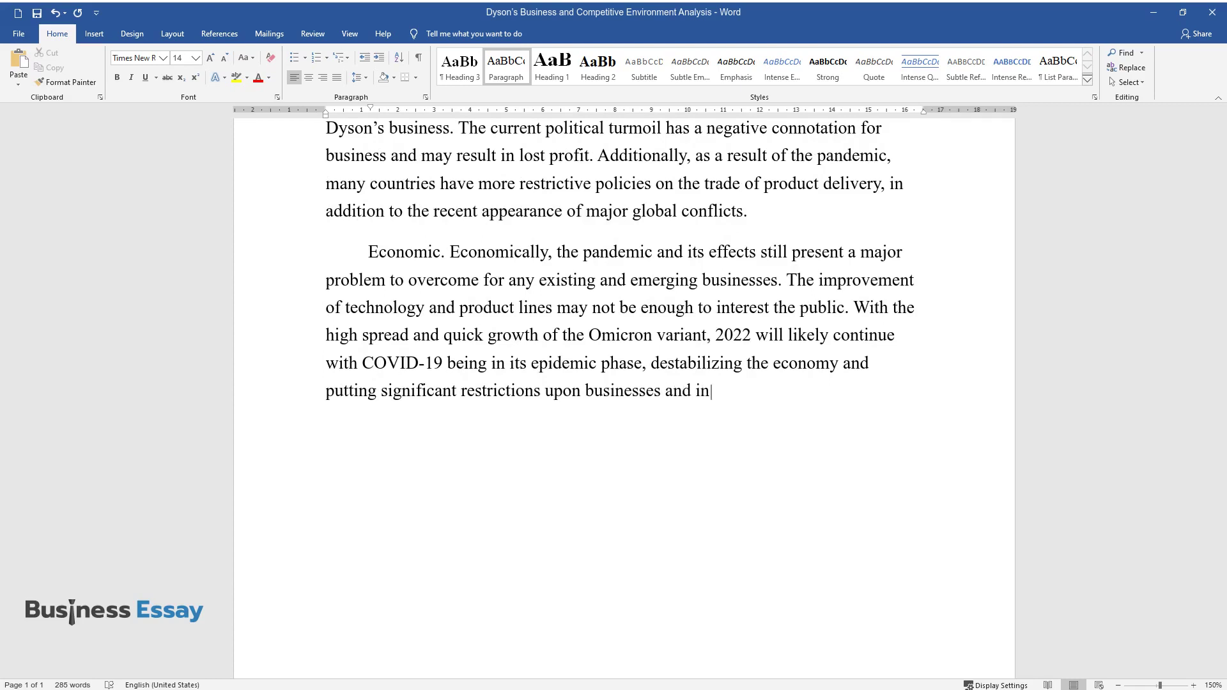
key("Return")
Step: Write the Social paragraph noting appliances and vacuum cleaners won't be a priority for struggling families
type("Social. Socially, the current clim")
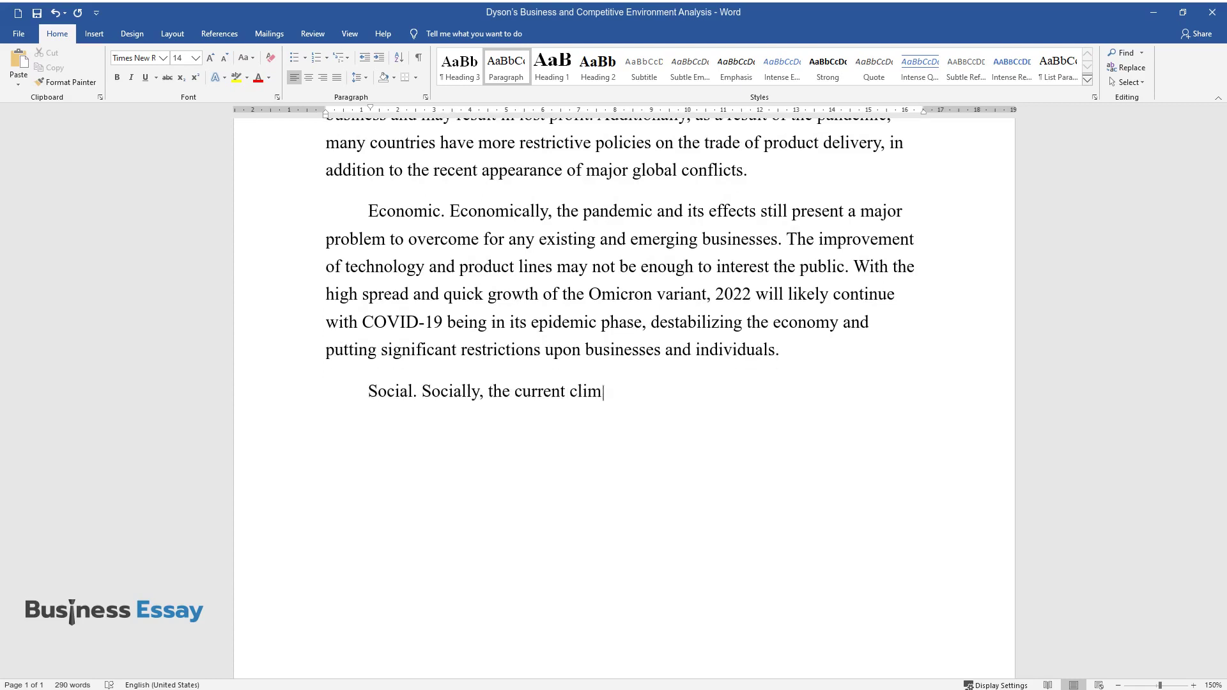
type("ate is mixed. First, it is impor")
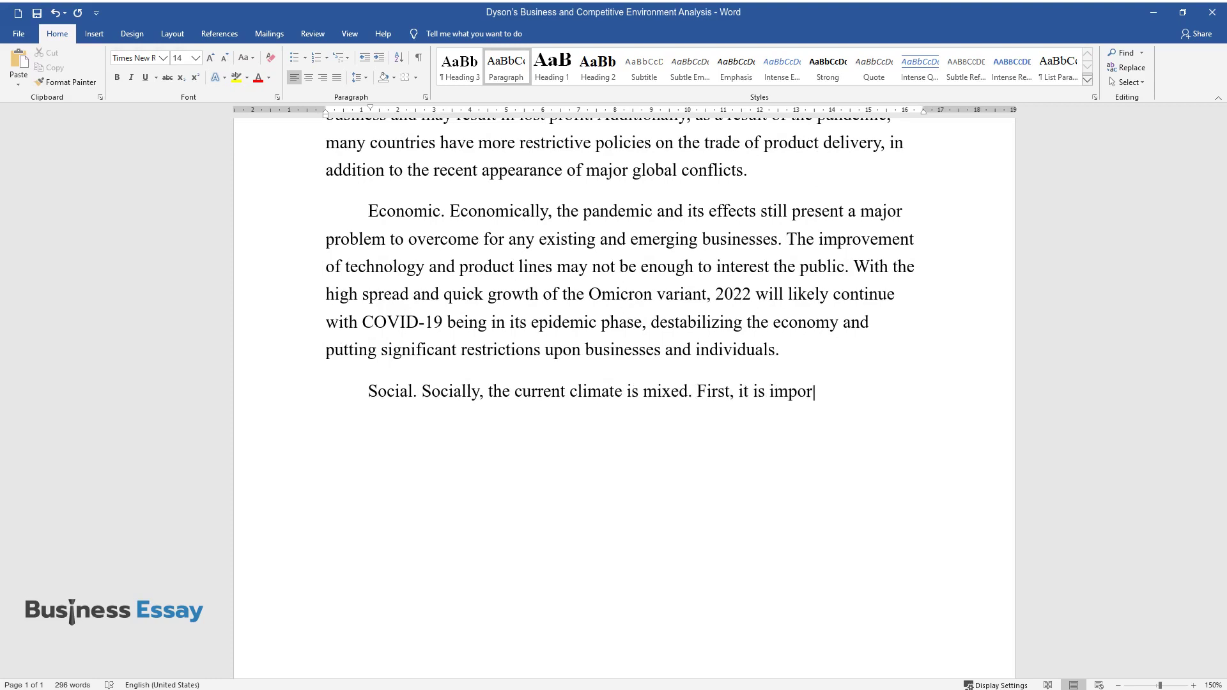
type("tant to note that most major ec")
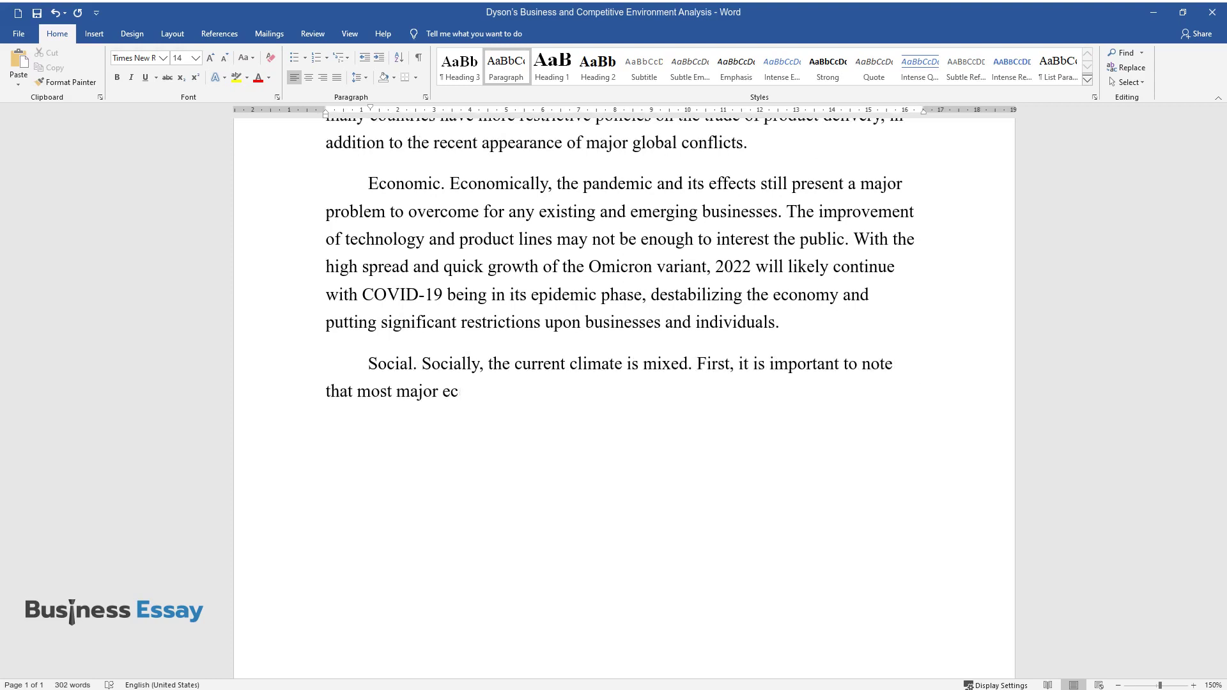
type("onomies are recovering from the")
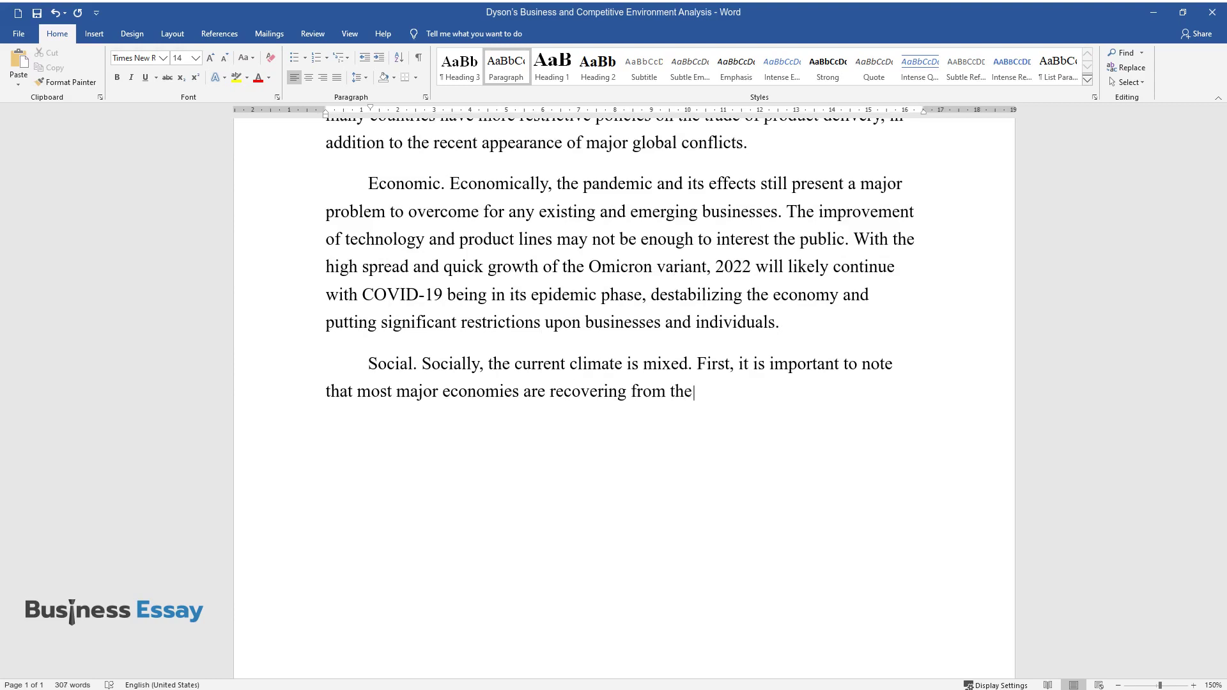
type(" pandemic, leading to increased")
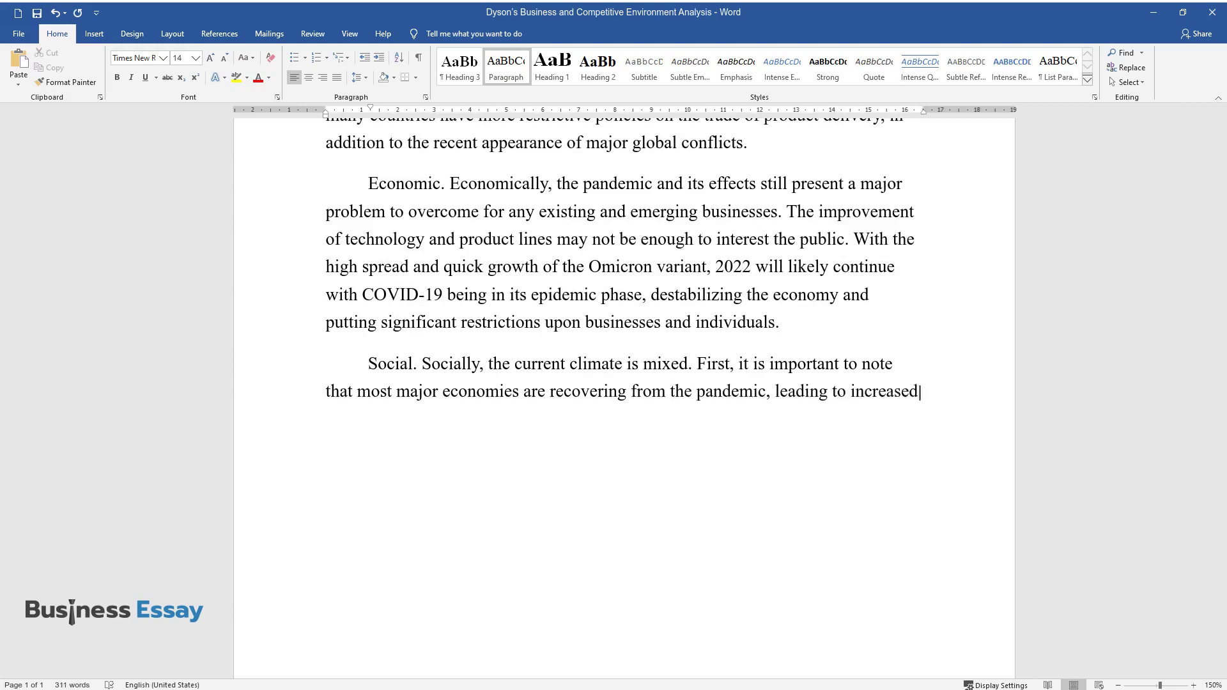
type(" spending. However, many still s")
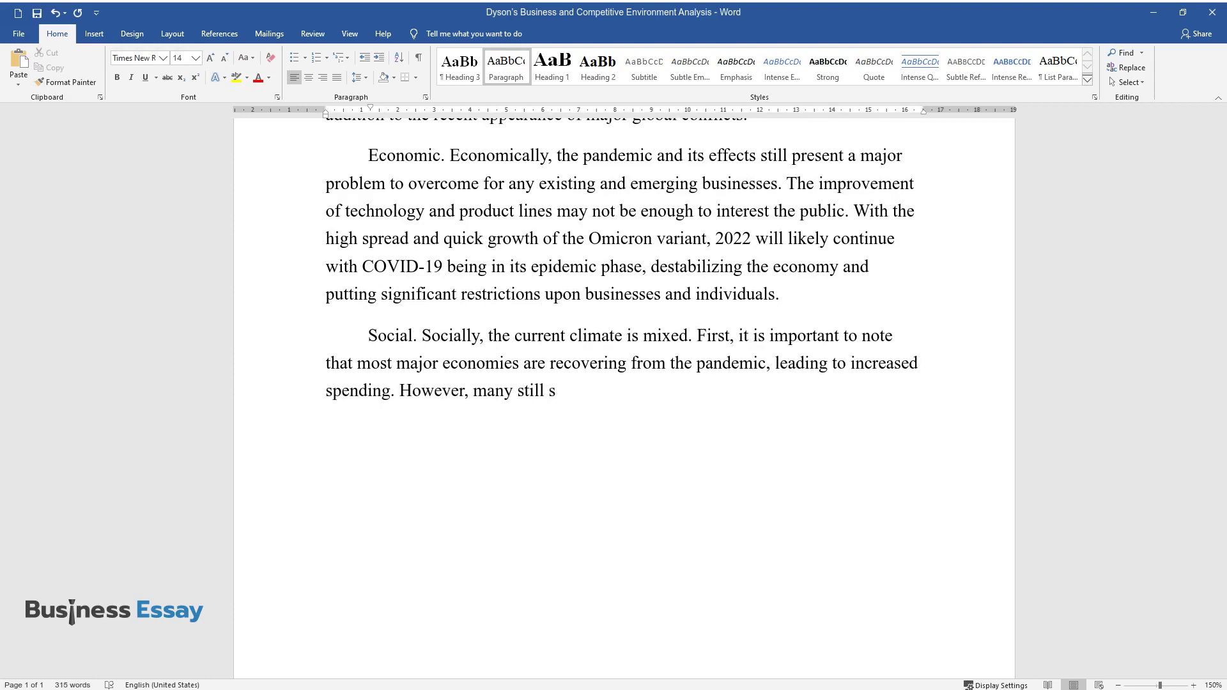
type("truggle to support their famili")
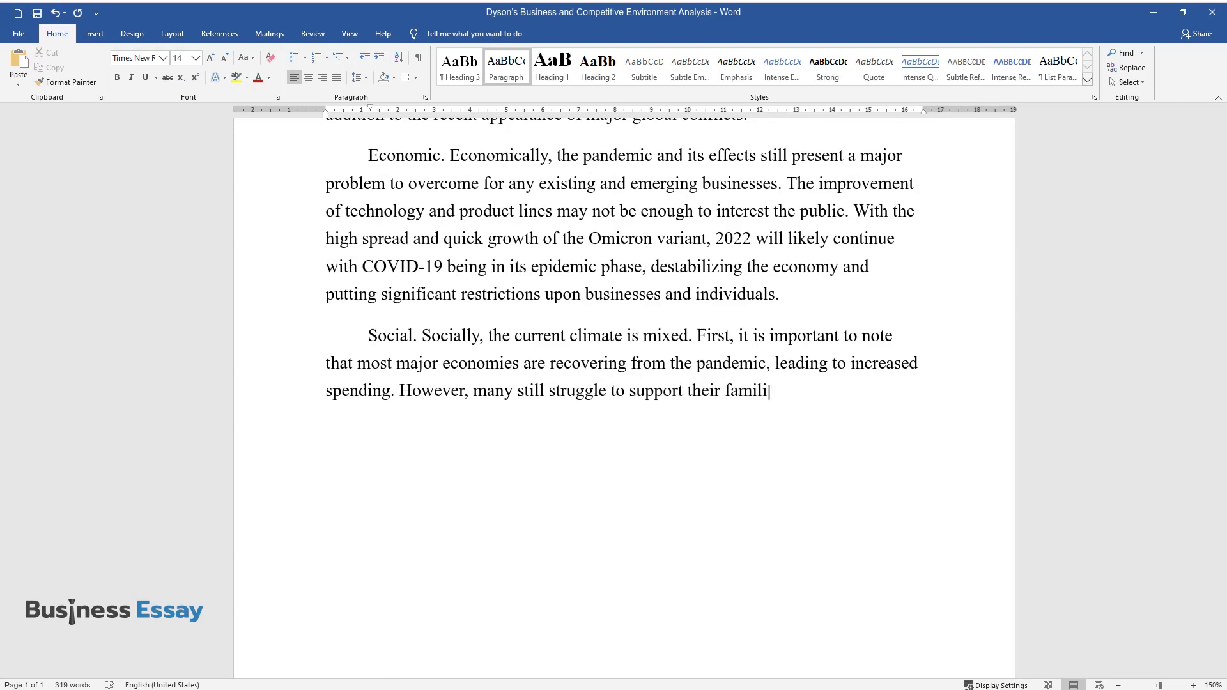
type("es and put food on the t")
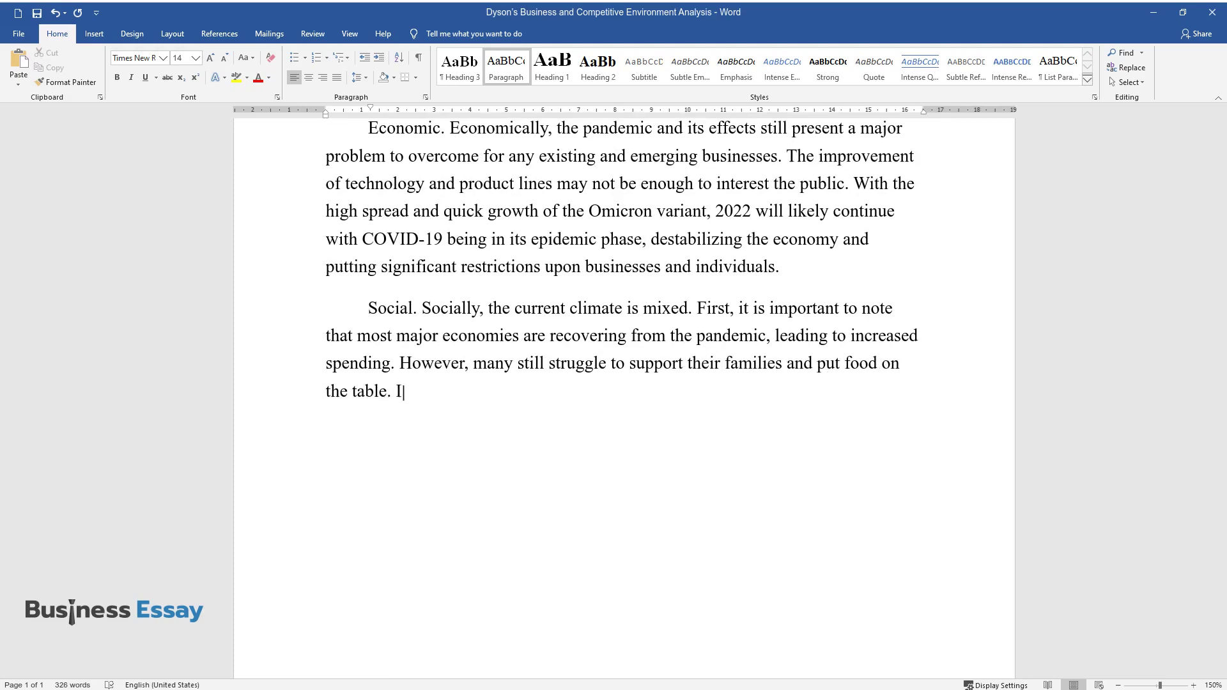
type("able. In such conditions, purchasing h")
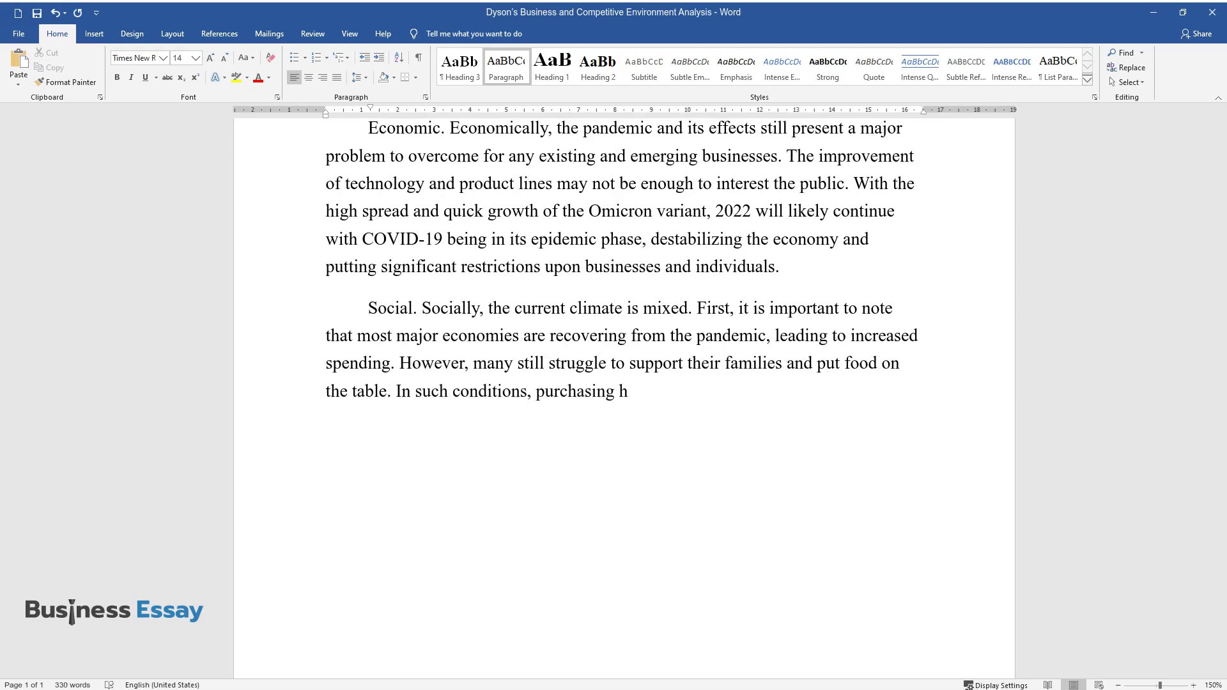
type("ome appliances and vacuum cleane")
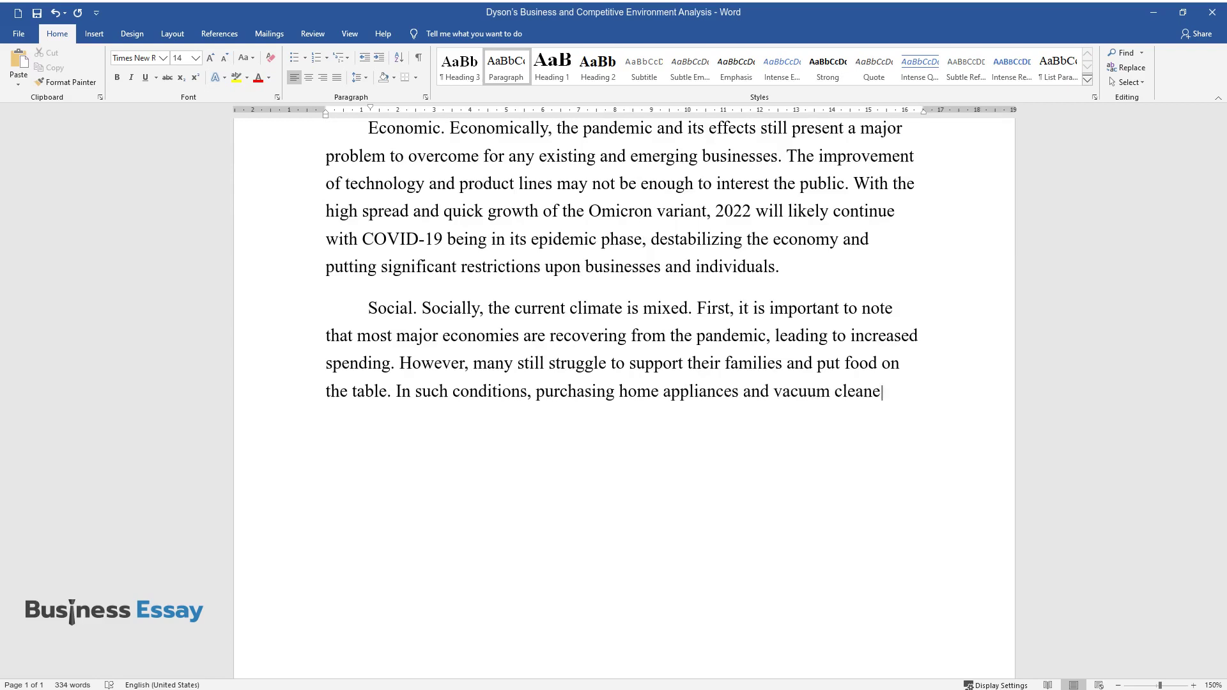
type("rs would not be considered a pr")
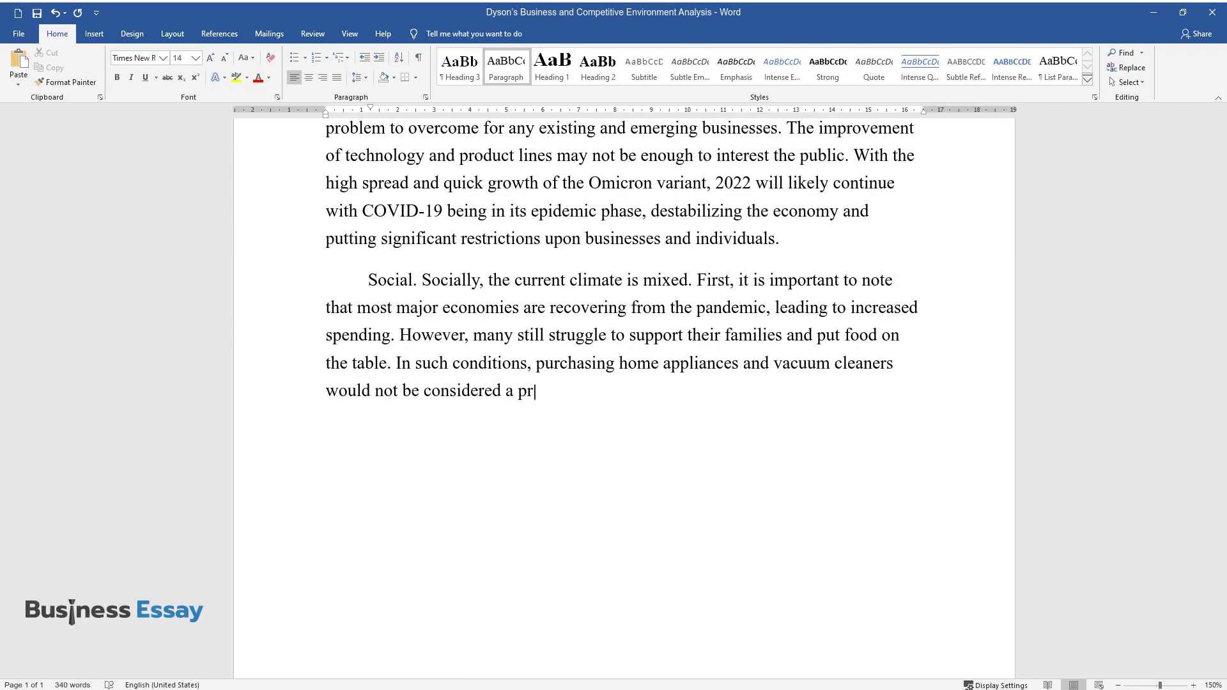
type("iority.")
key("Return")
Step: Begin the Technological paragraph about evolving technology driving Dyson's development
type("Technol")
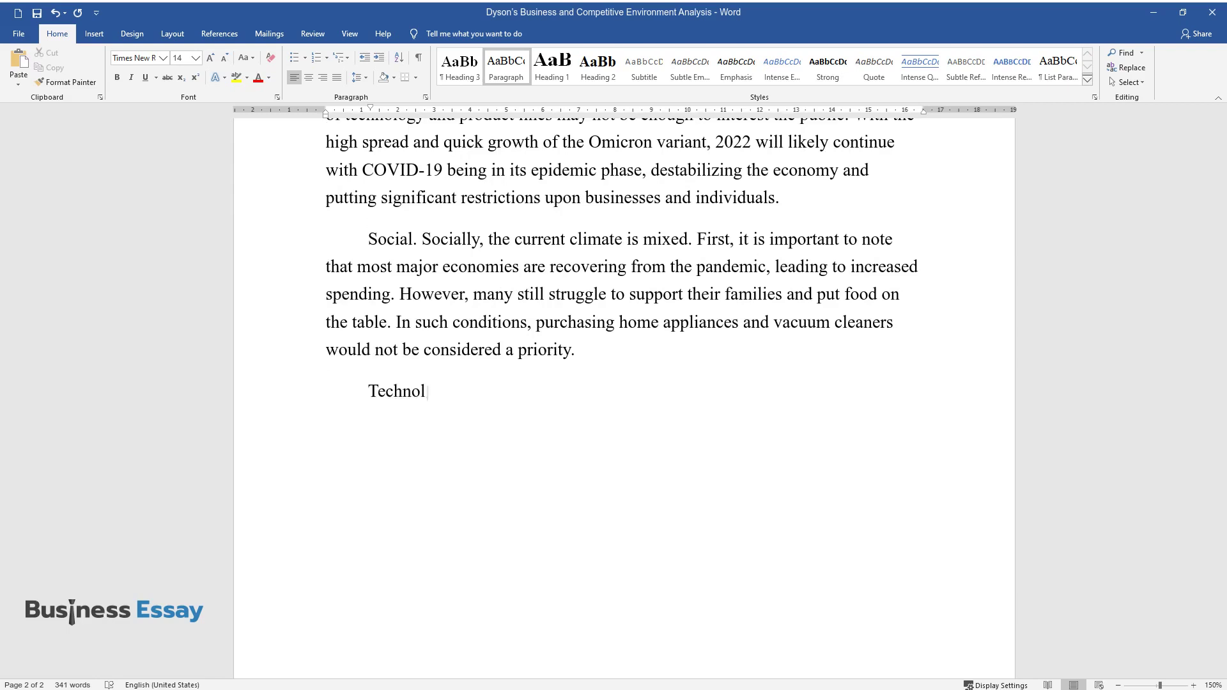
type("ogical. Technology keeps evolvin")
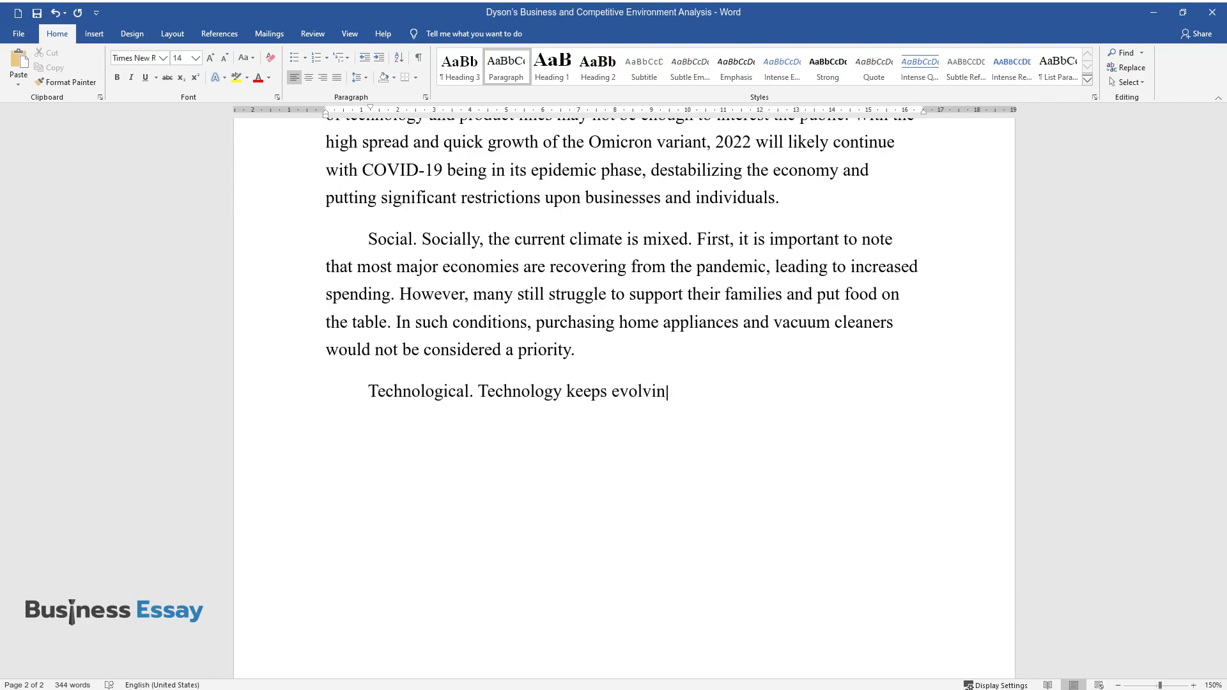
type("g with the introduction of new t")
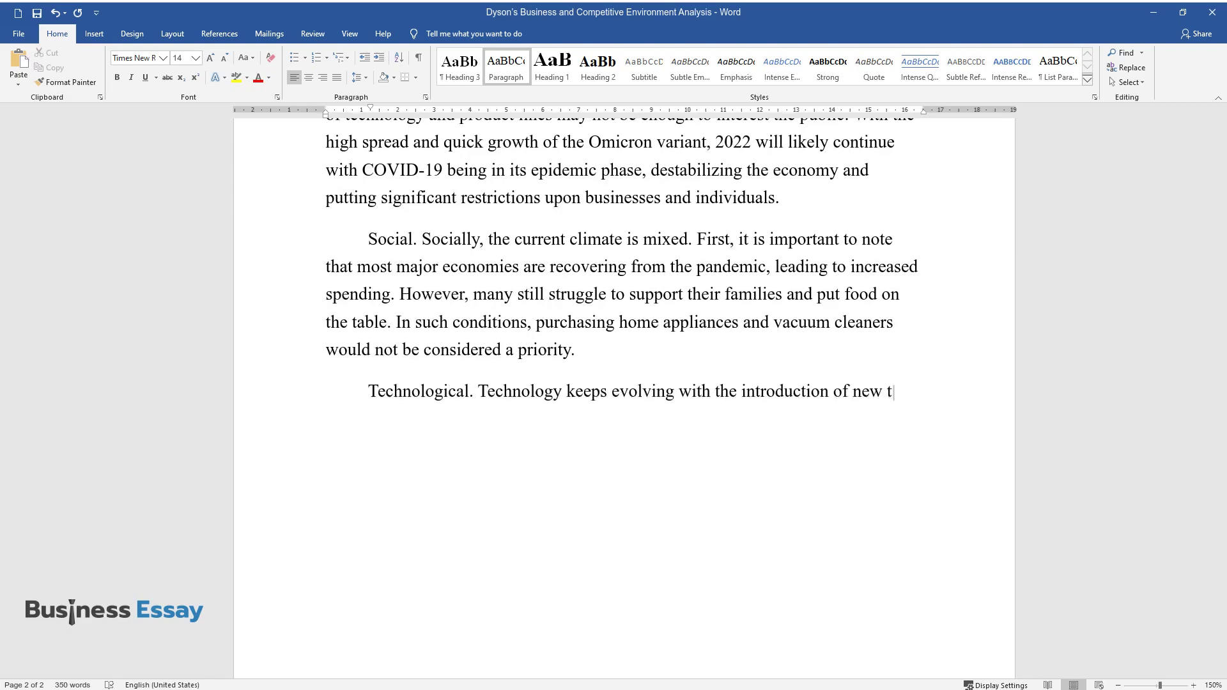
type("echnologies and pathways by the D")
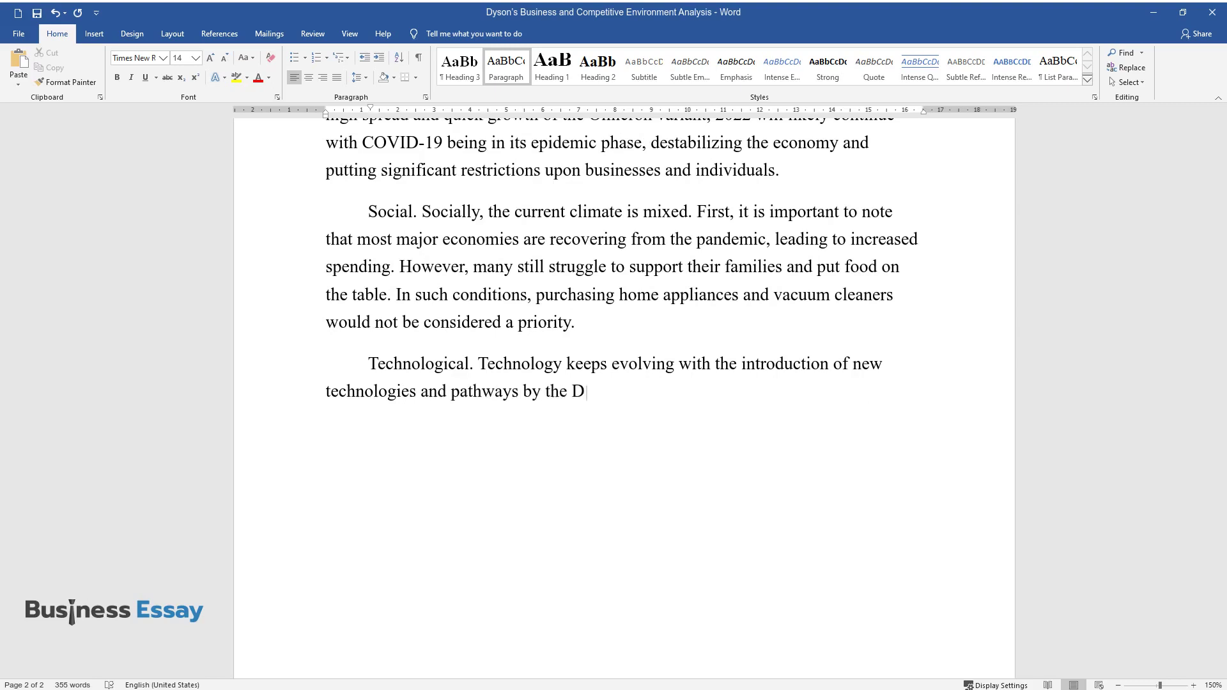
type("yson company itself. The industr")
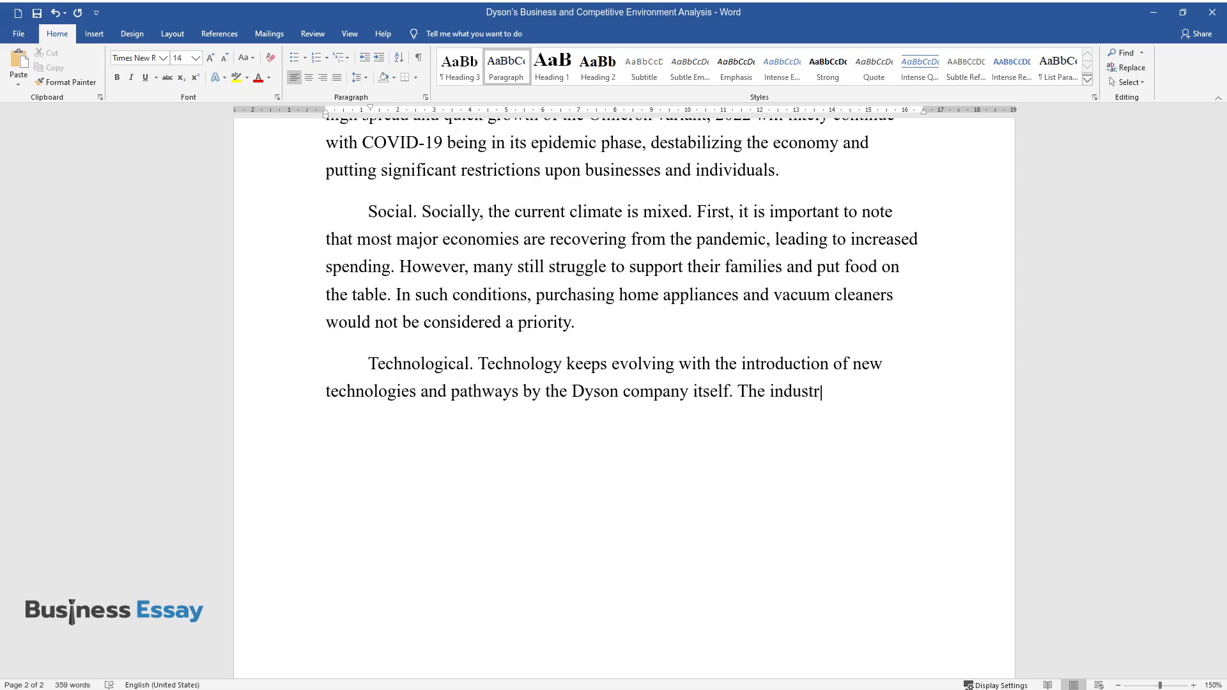
type("y sphere as a whole also keeps g")
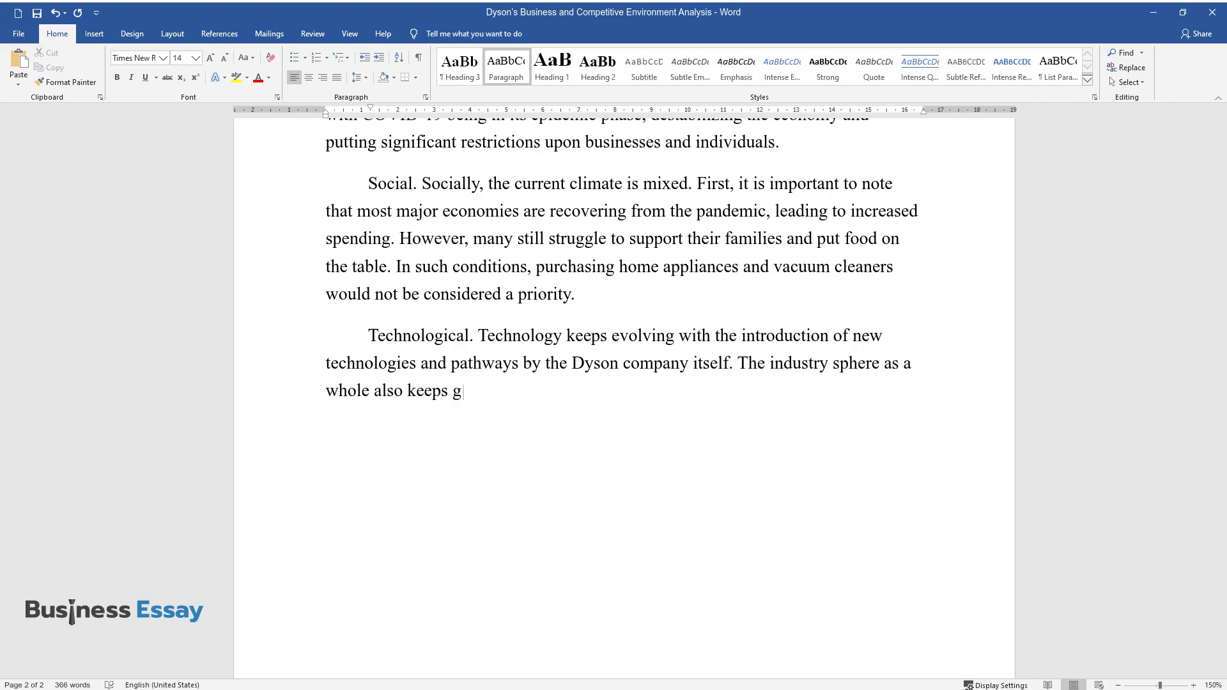
type("rowing due to tech advancements. ")
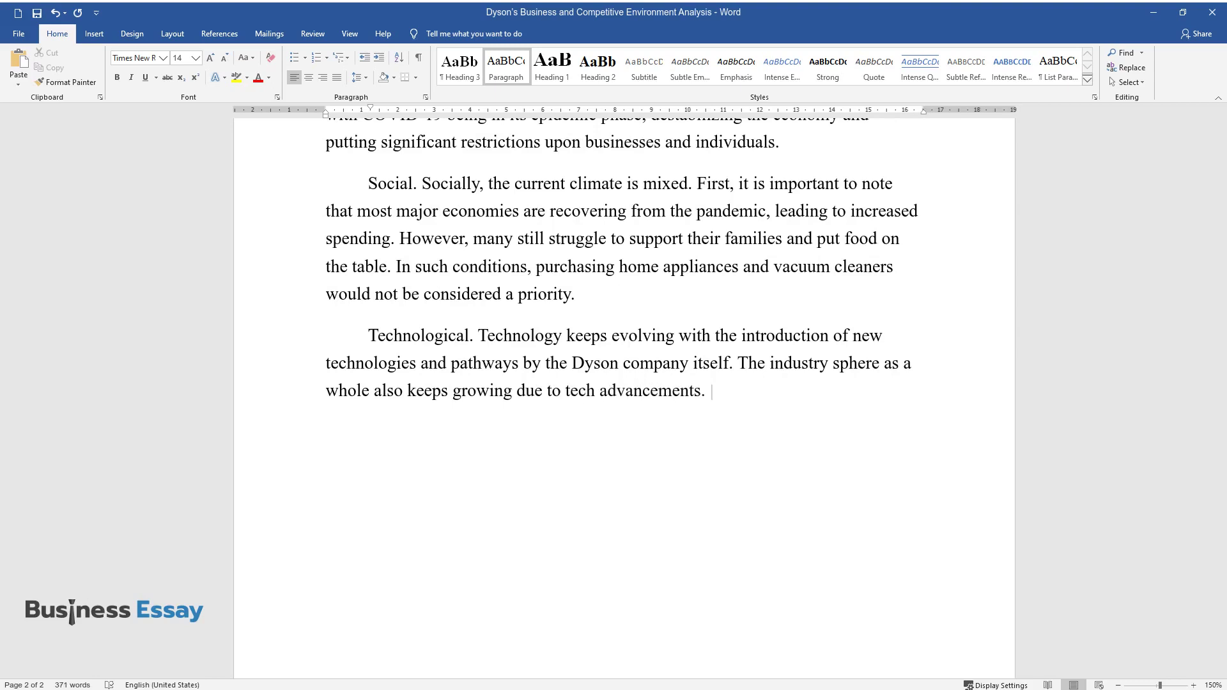
type("With the innovations and further")
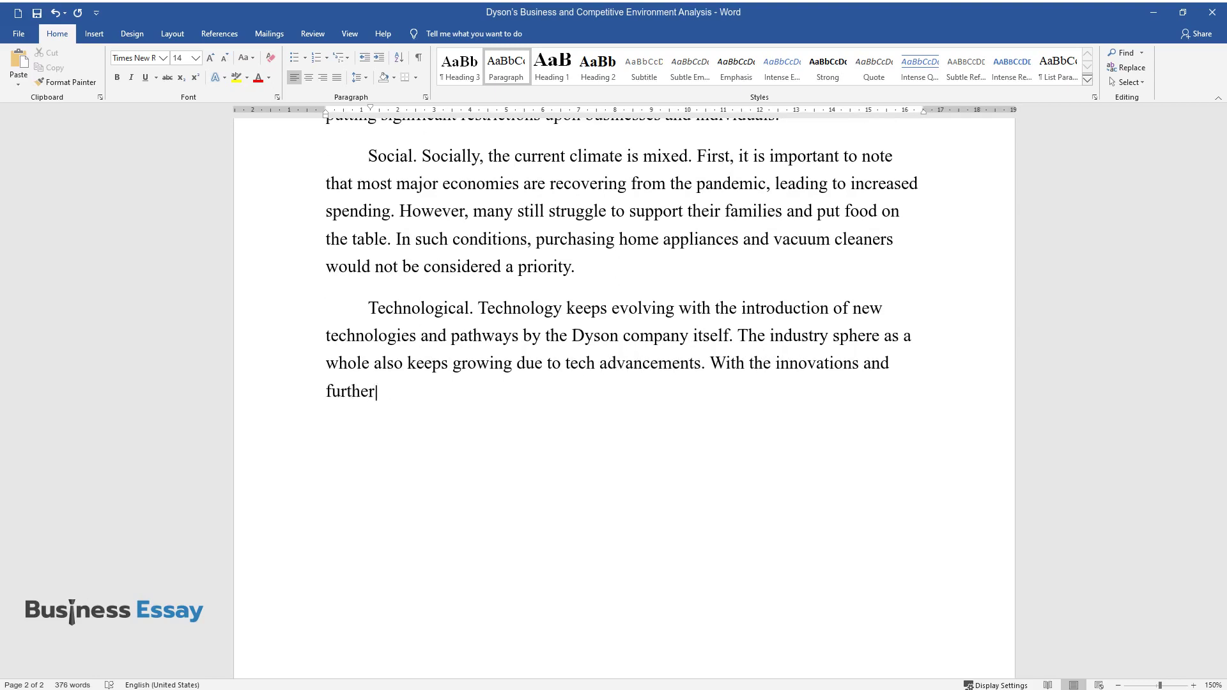
type(" expansion into a varied number ")
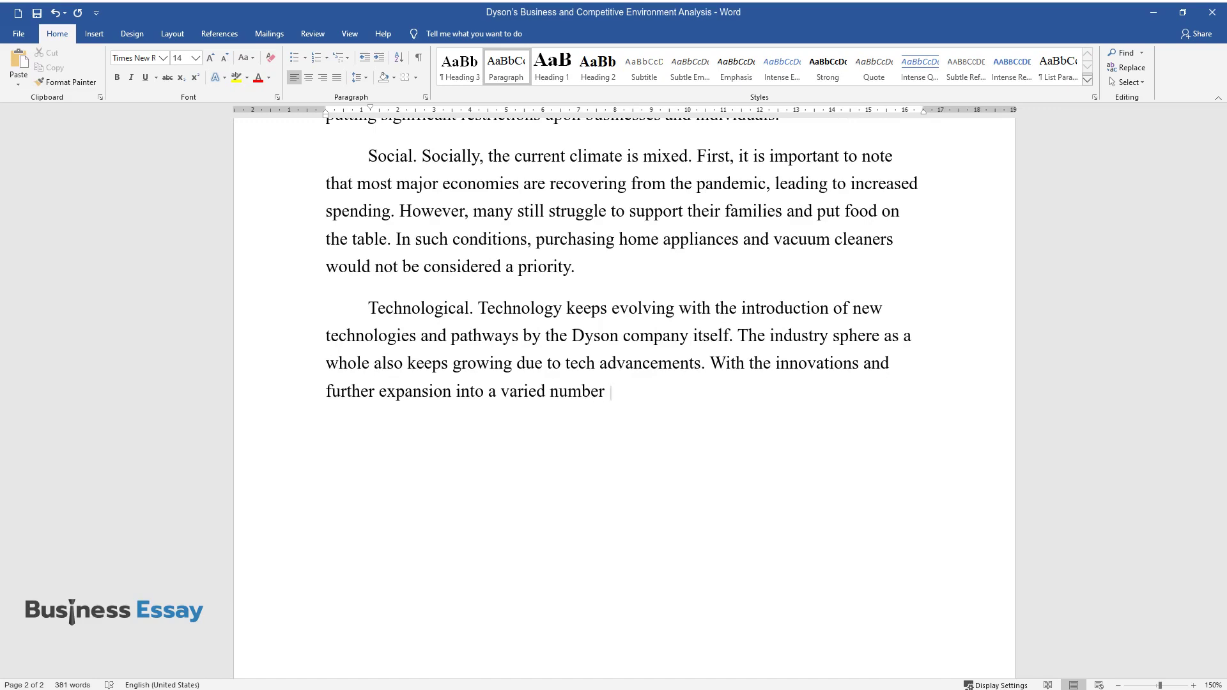
type("of product lines, technology is ")
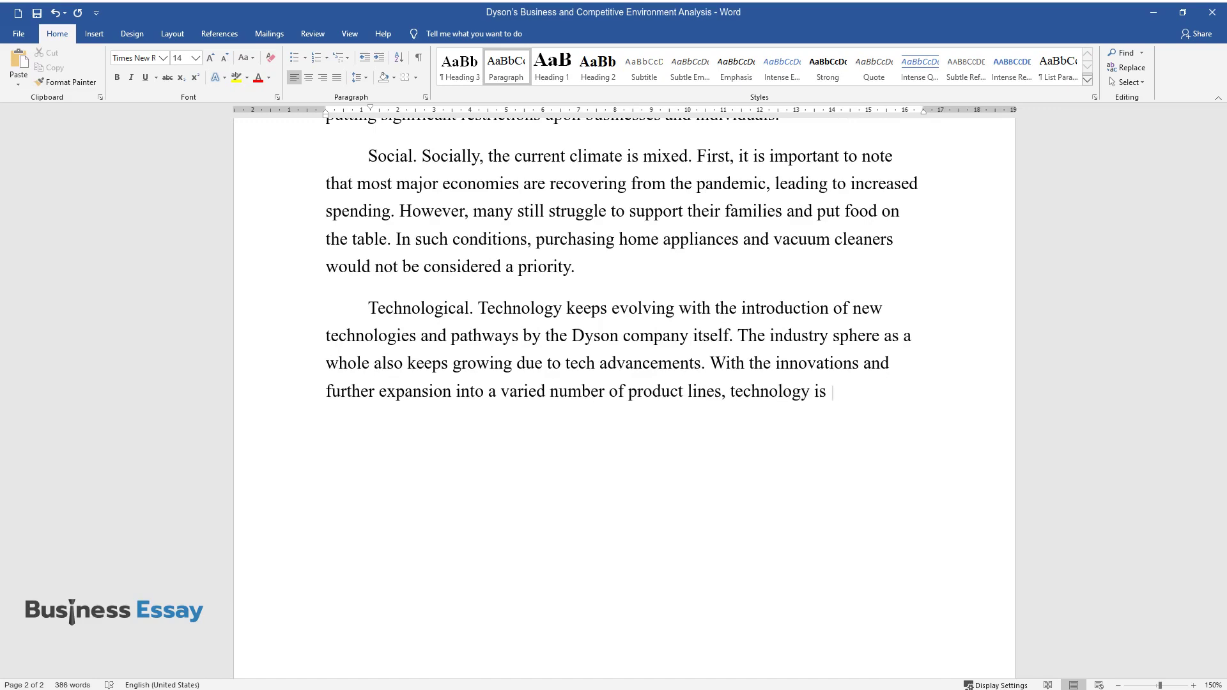
type("likely to be a strong fa")
type("ctor in D")
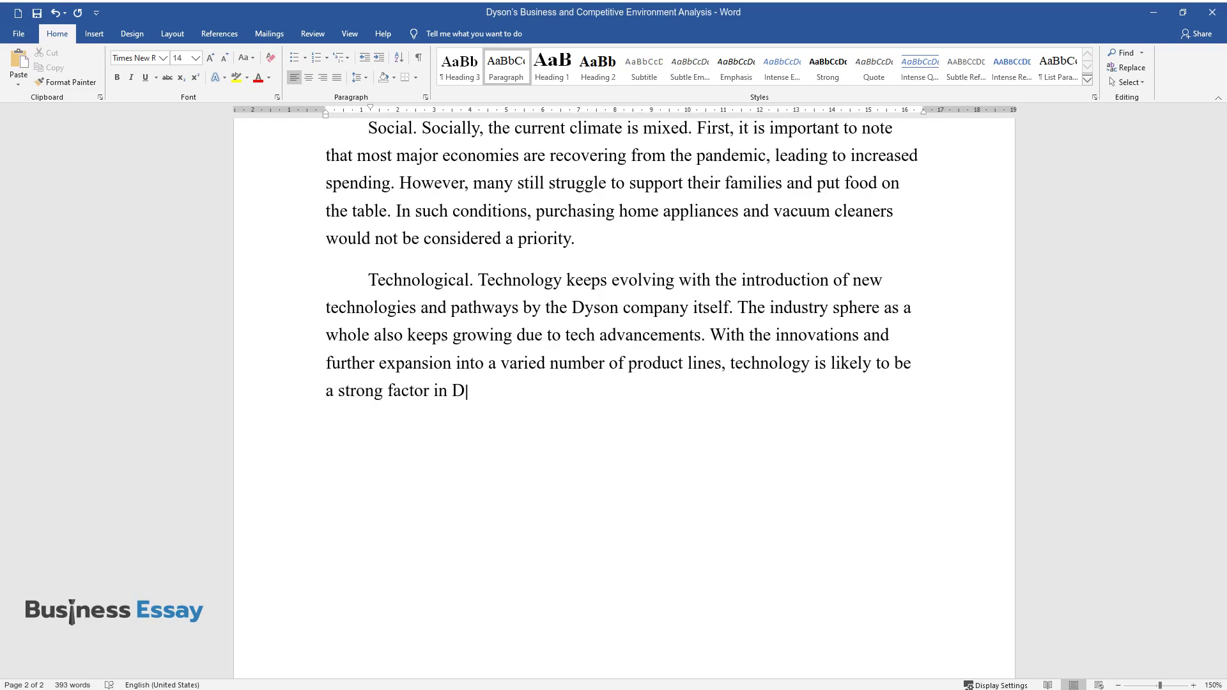
type("yson's development.")
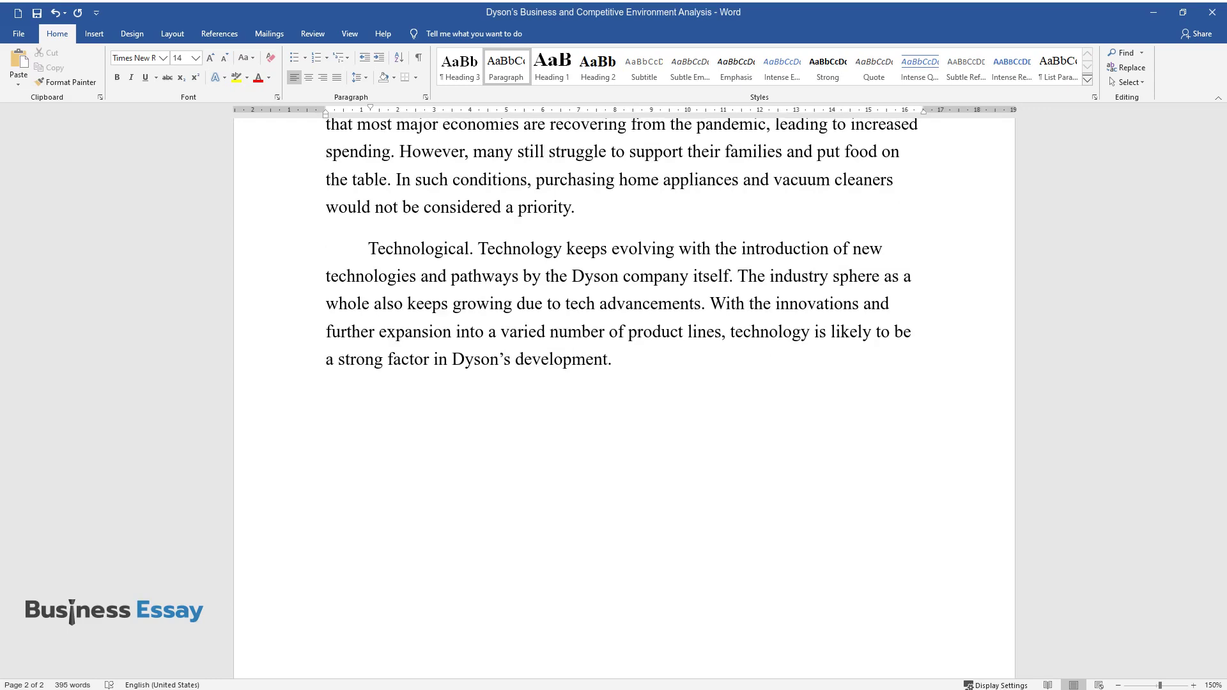
type("Environmental. The compan")
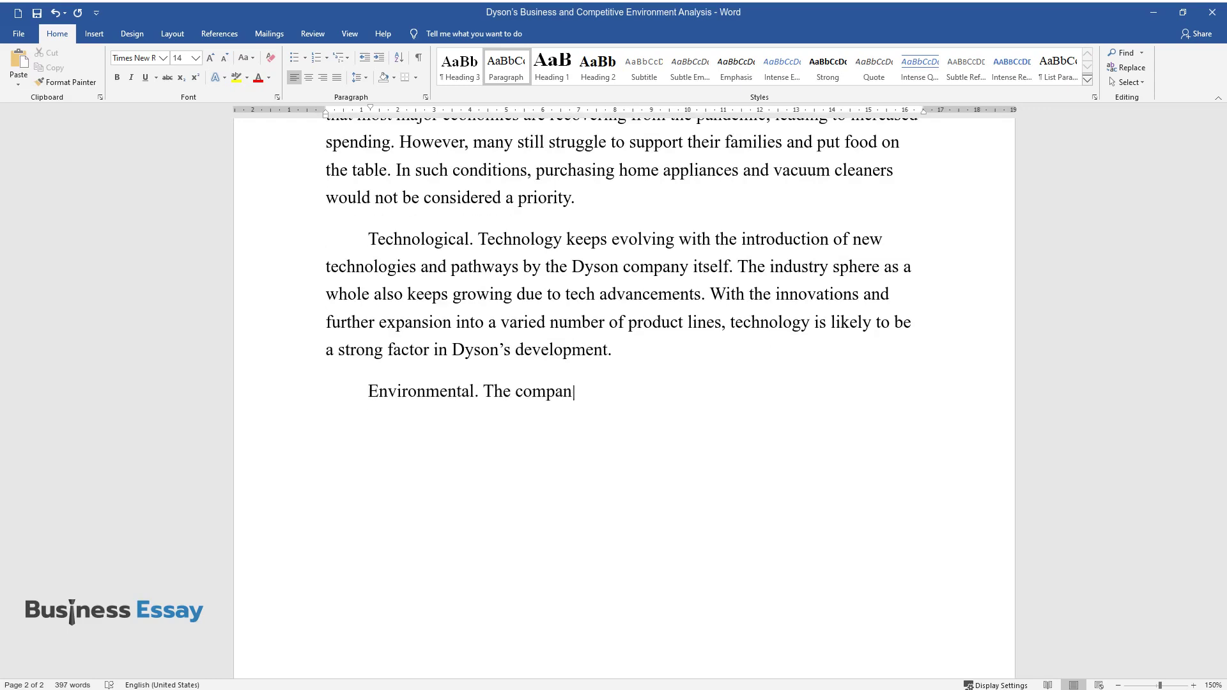
type("y currently exists on the same ax")
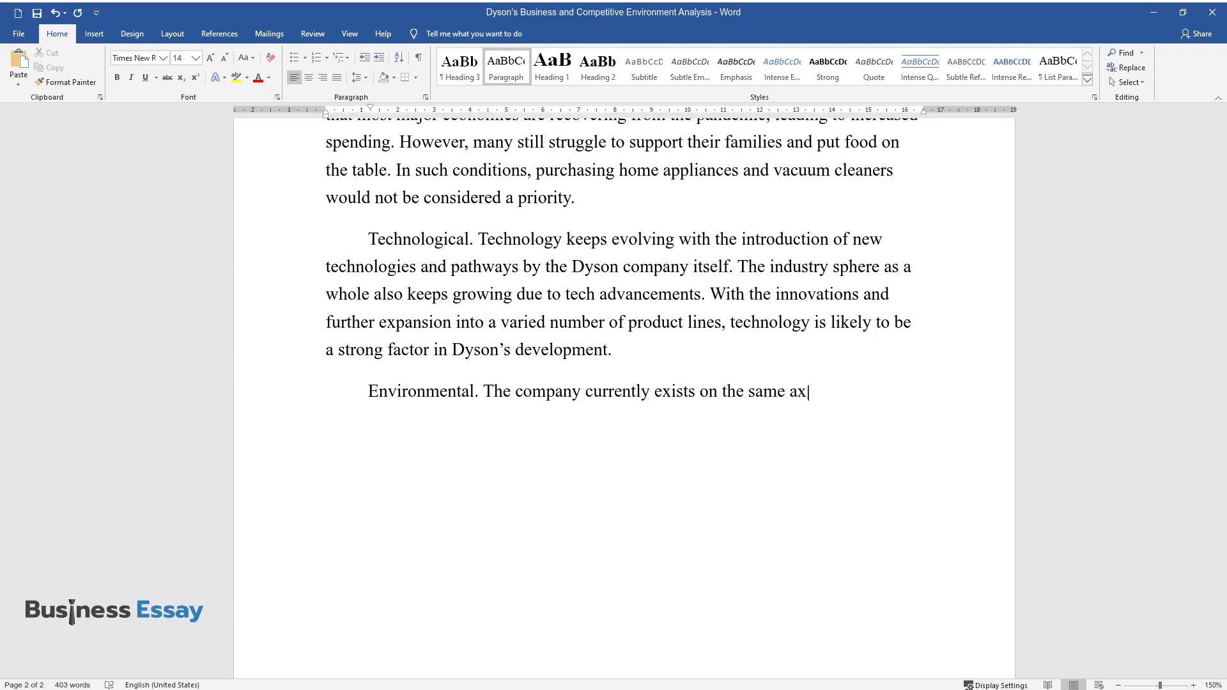
type("is as all others in terms of the e")
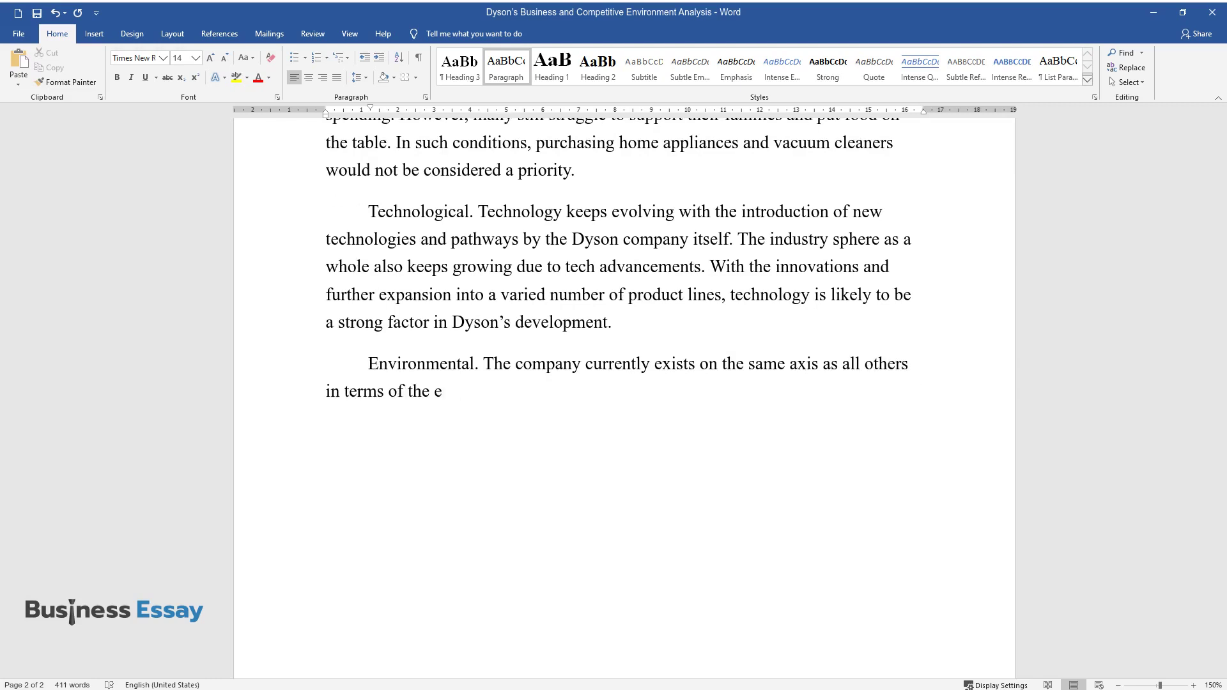
type("nvironment. The slow coming of the")
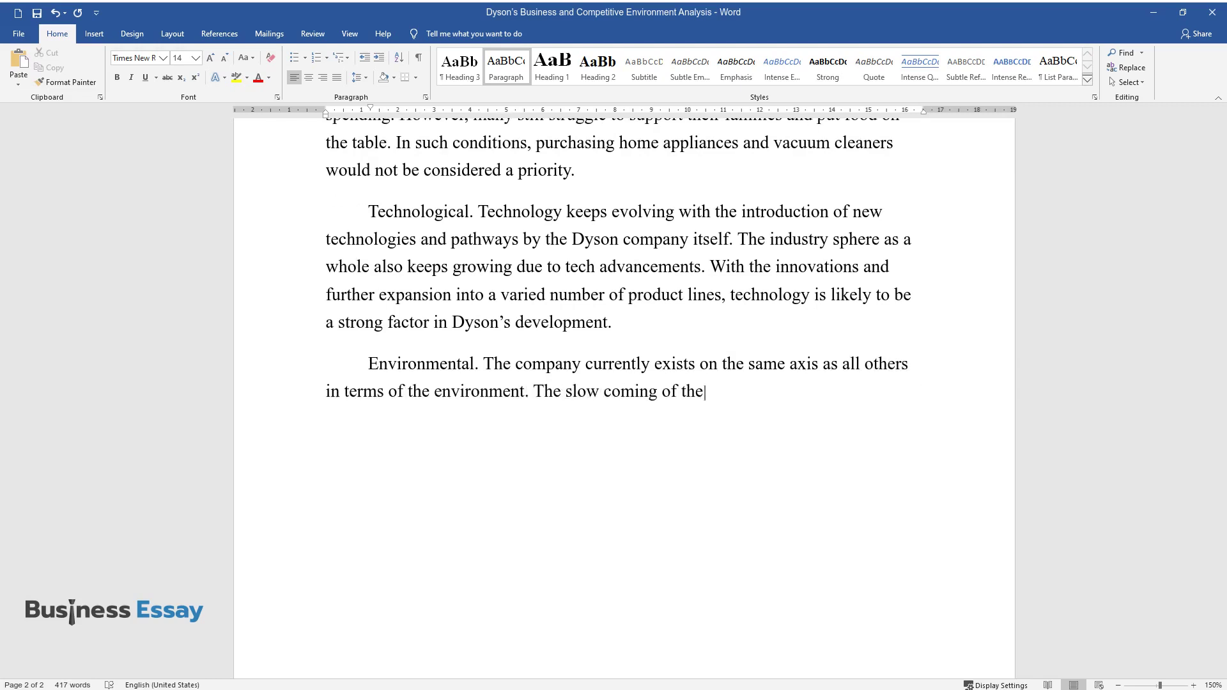
type(" climate crisis keeps becoming more and more eviden")
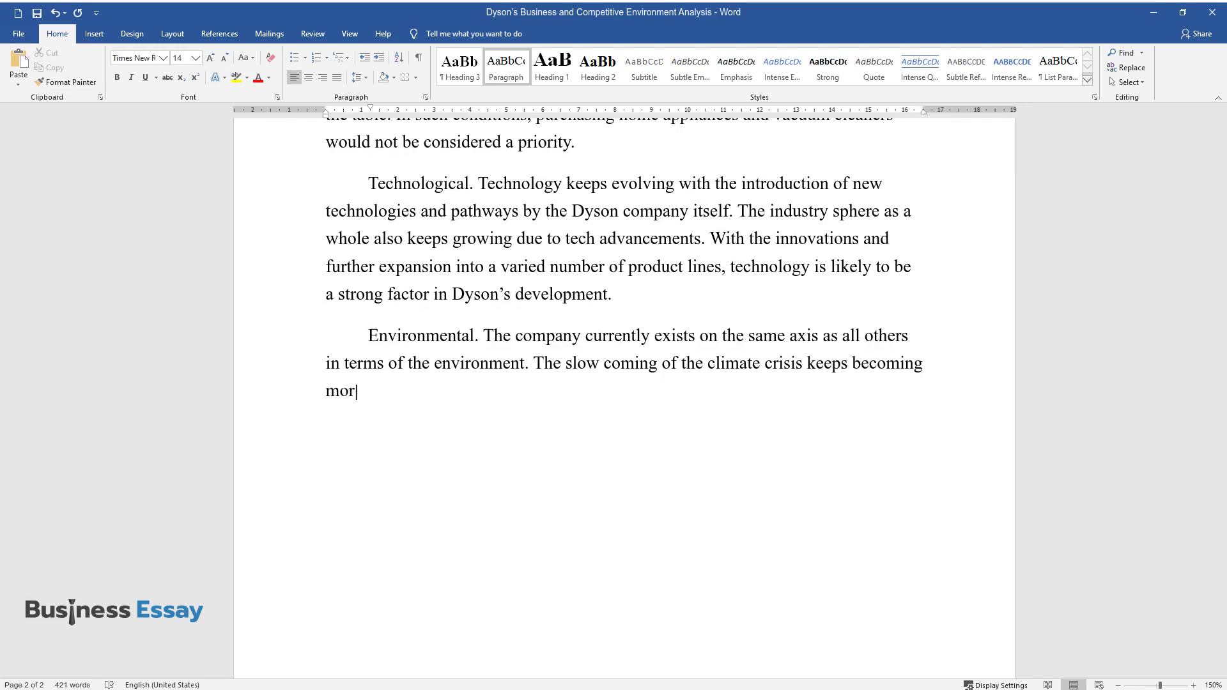
type("t, and Dyson face")
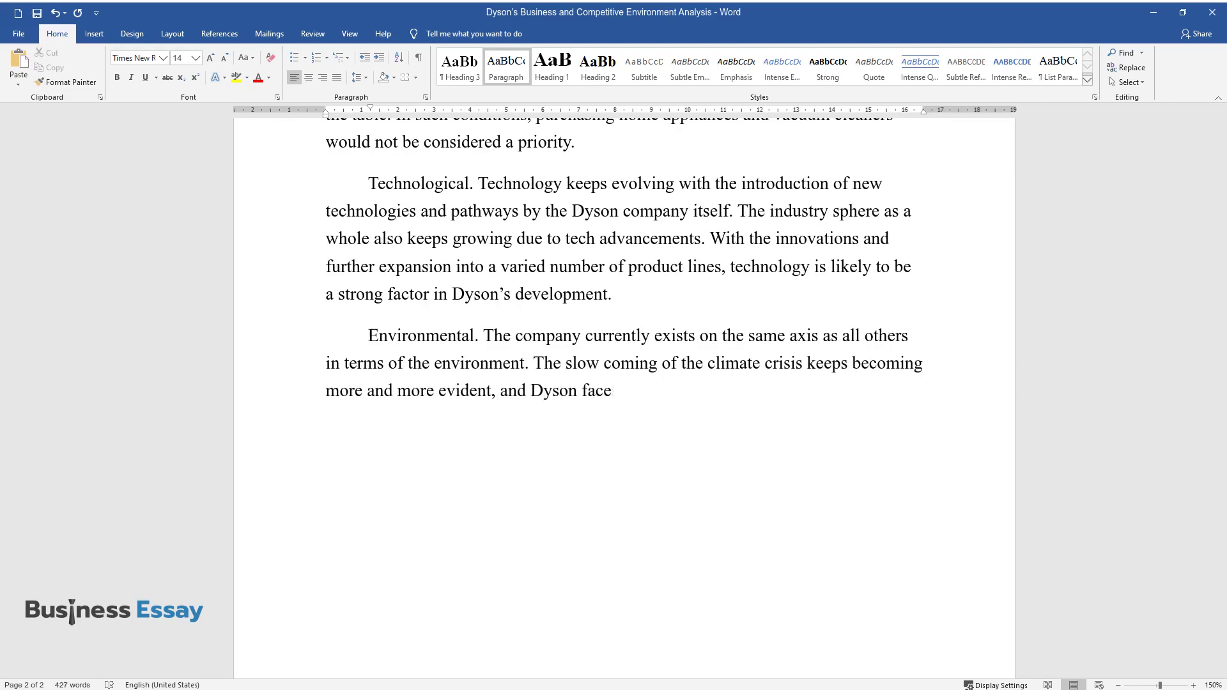
Step: Finish the Environmental paragraph on Dyson's role in cutting CO2 emissions and zero-emission goals
type("d to play its own role in")
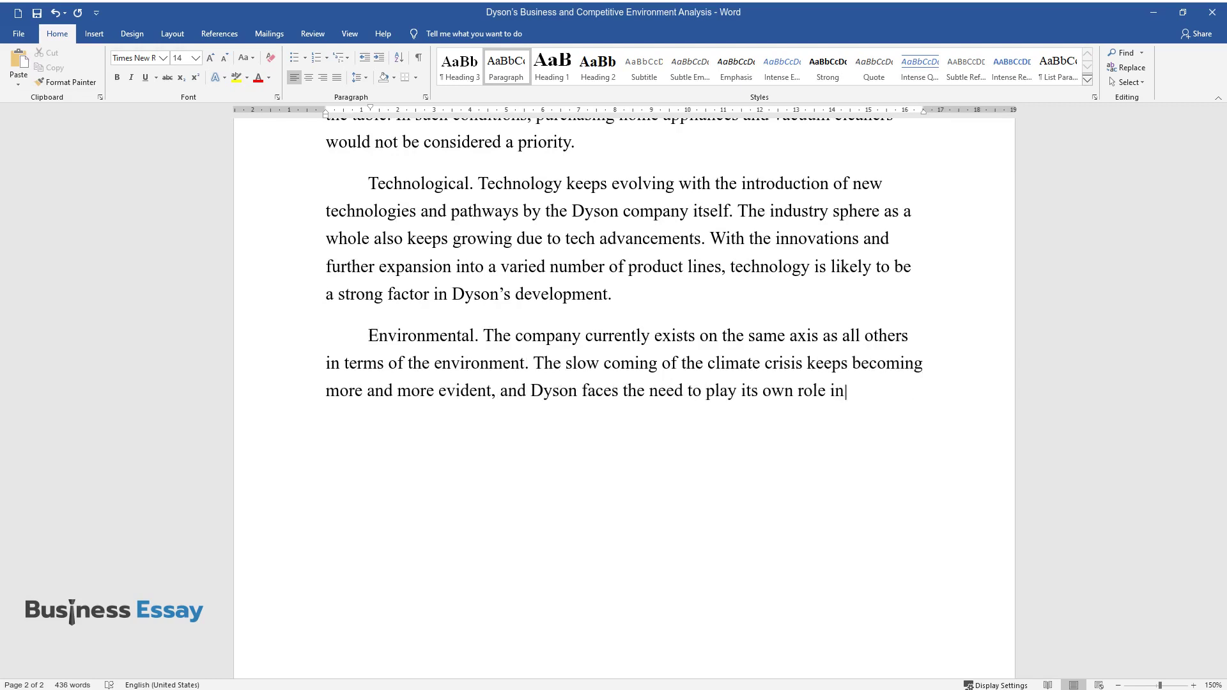
type(" protecting the planet from the ef")
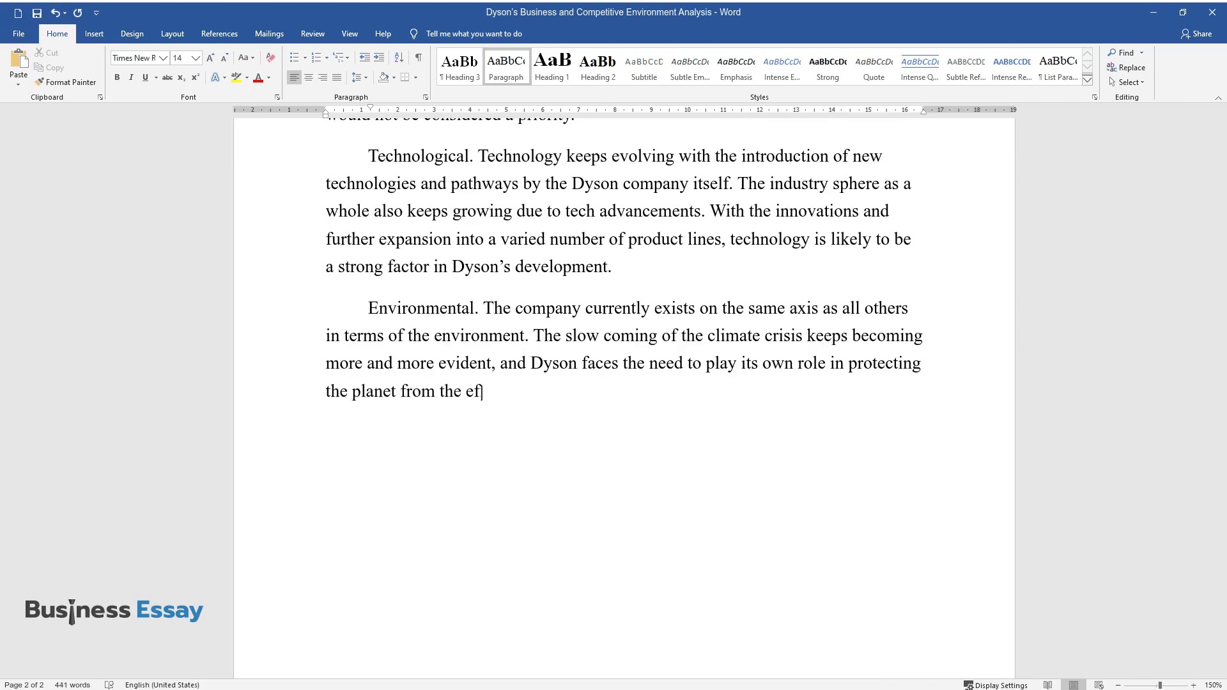
type("fects of overabundant CO2 emission")
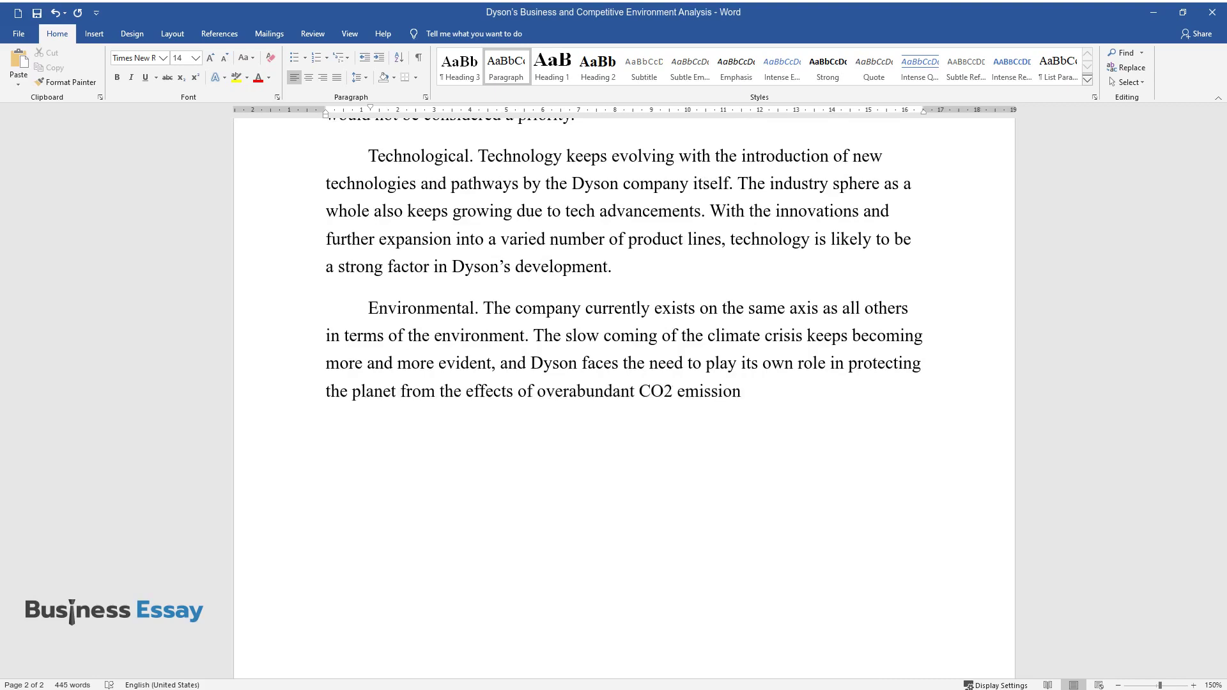
type("s. The organization needs to reach zero-em")
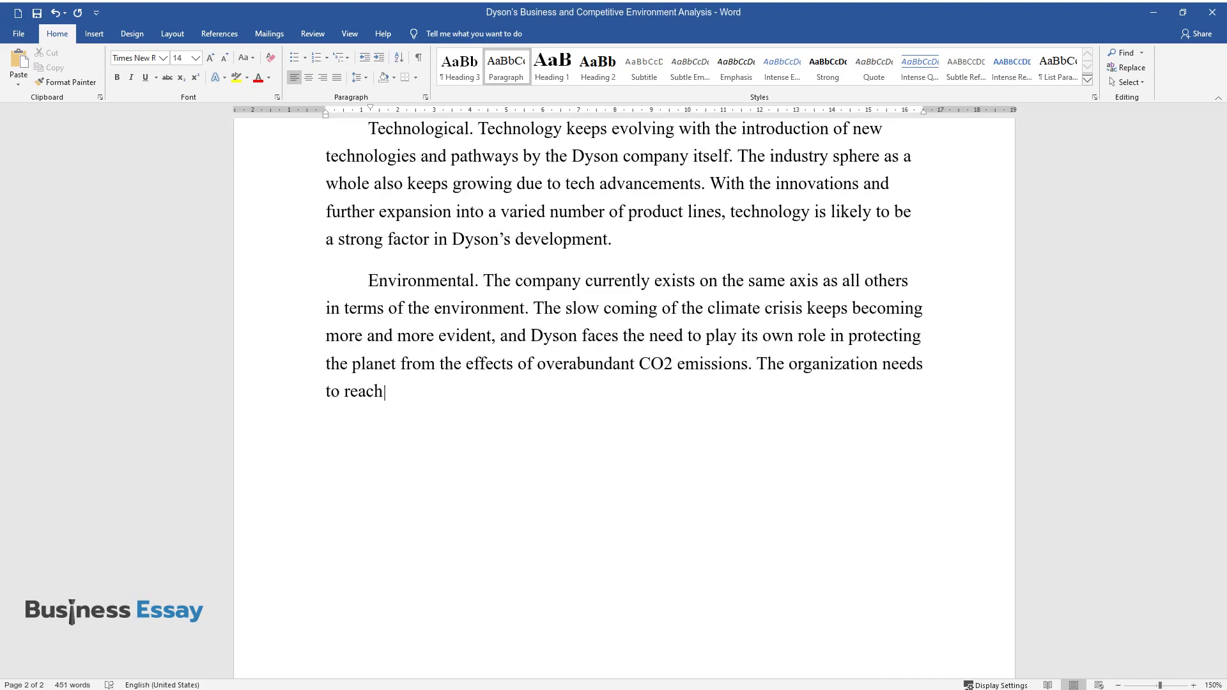
type("ission goals on their pro")
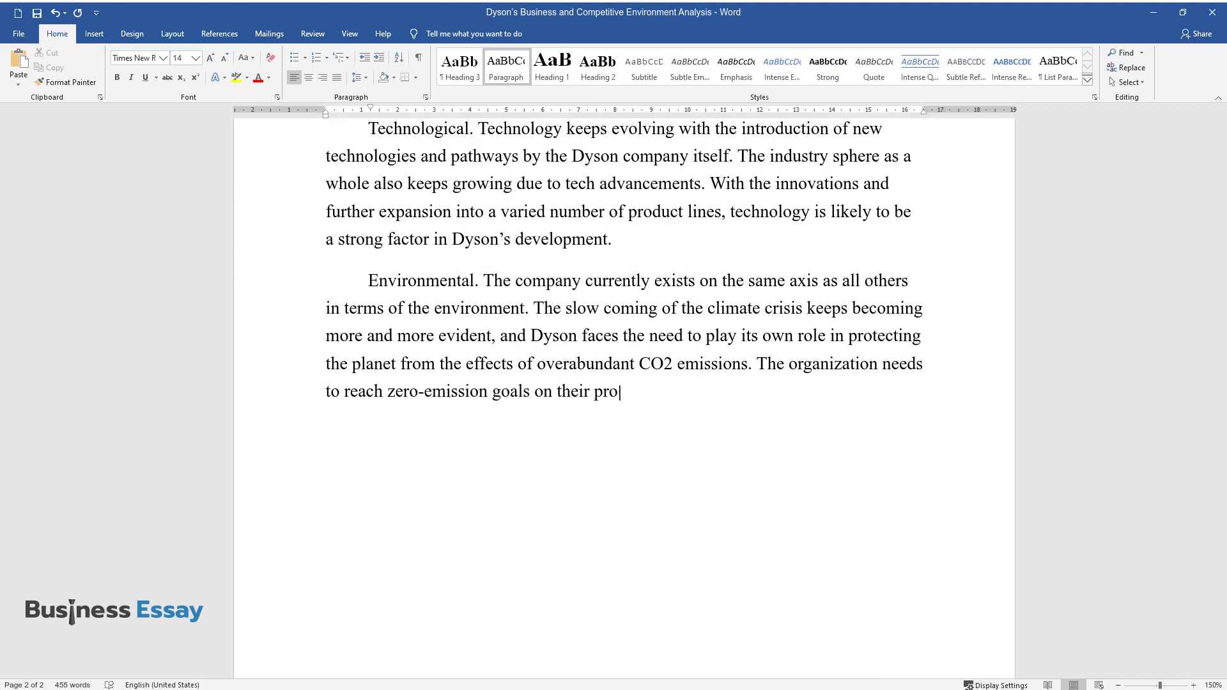
type("duction, transportation, and other")
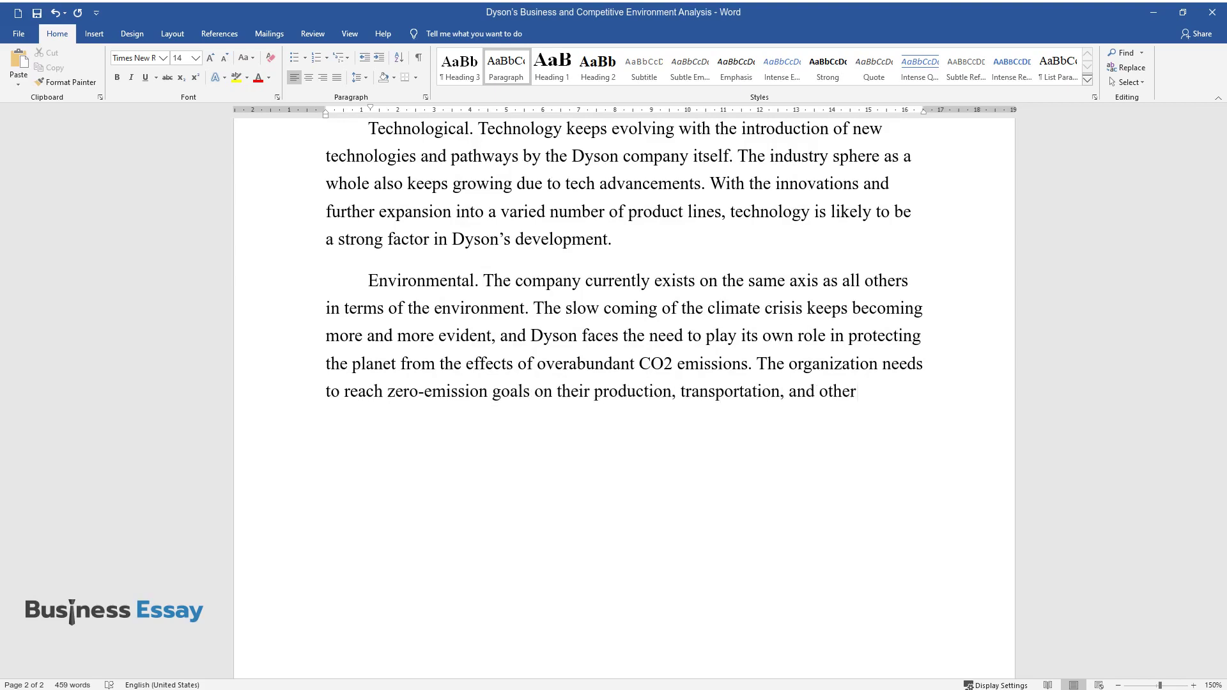
type(" parts of the professional chain.")
key("Return")
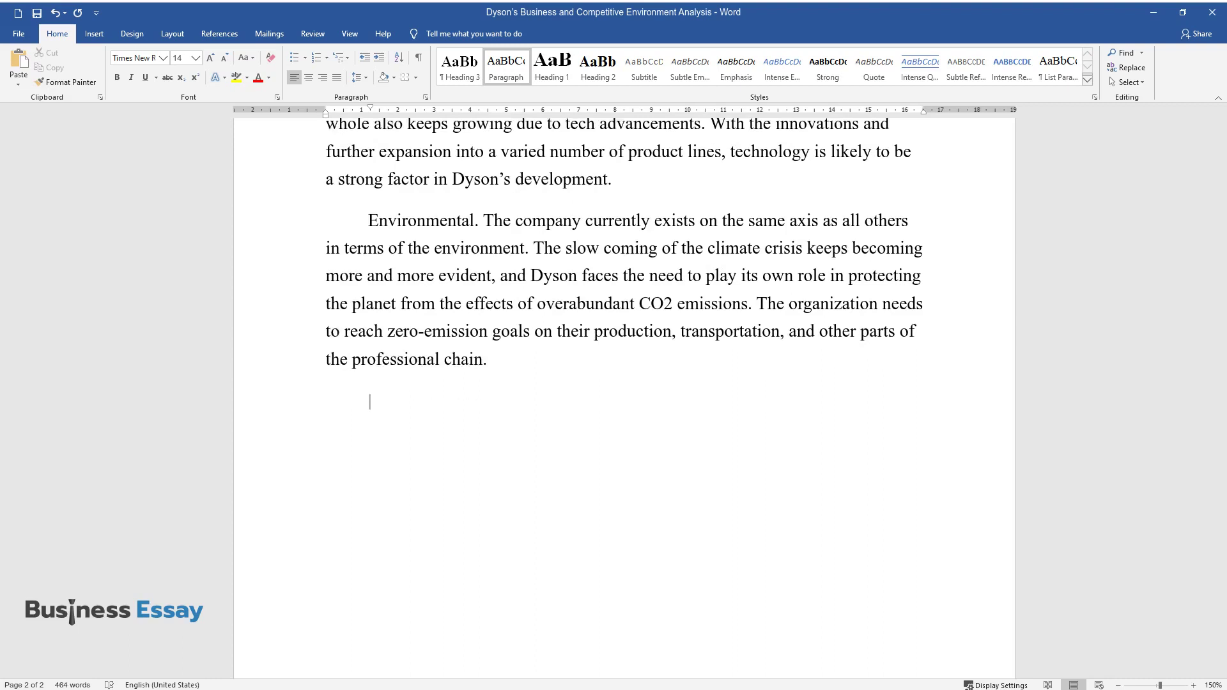
Step: Write the Legal paragraph: no barriers for Dyson beyond politics or COVID-19 border closures
type("Legal. Legally,")
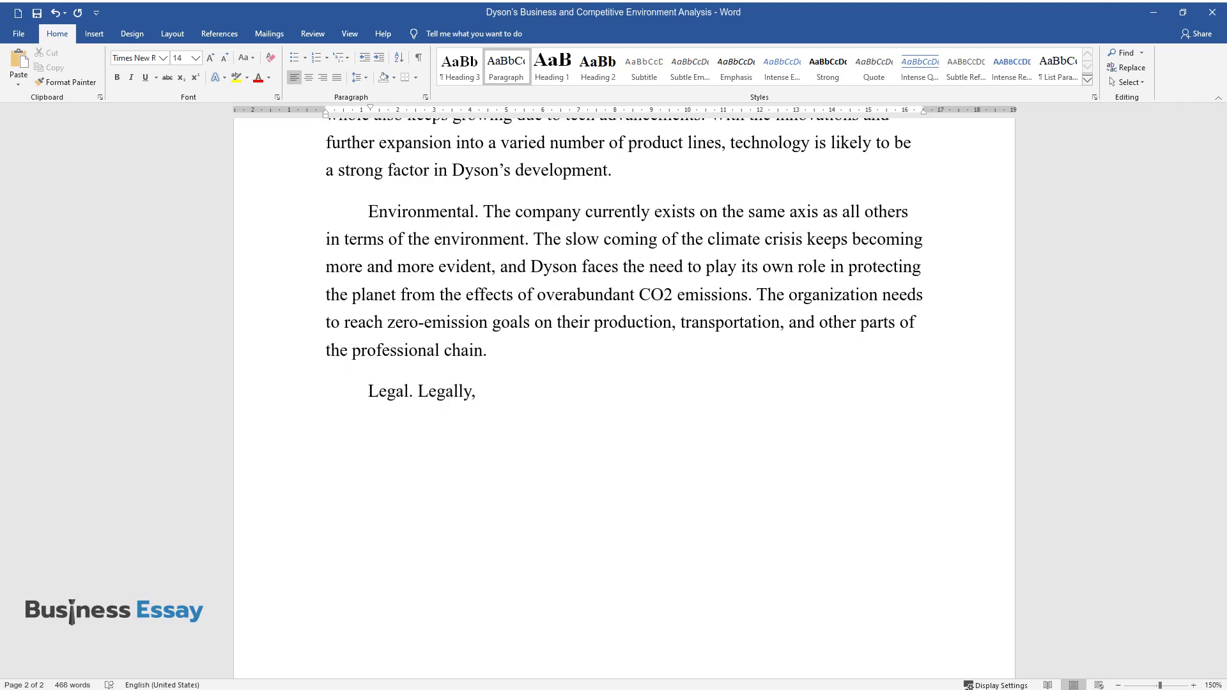
type(" no present barriers exist to D")
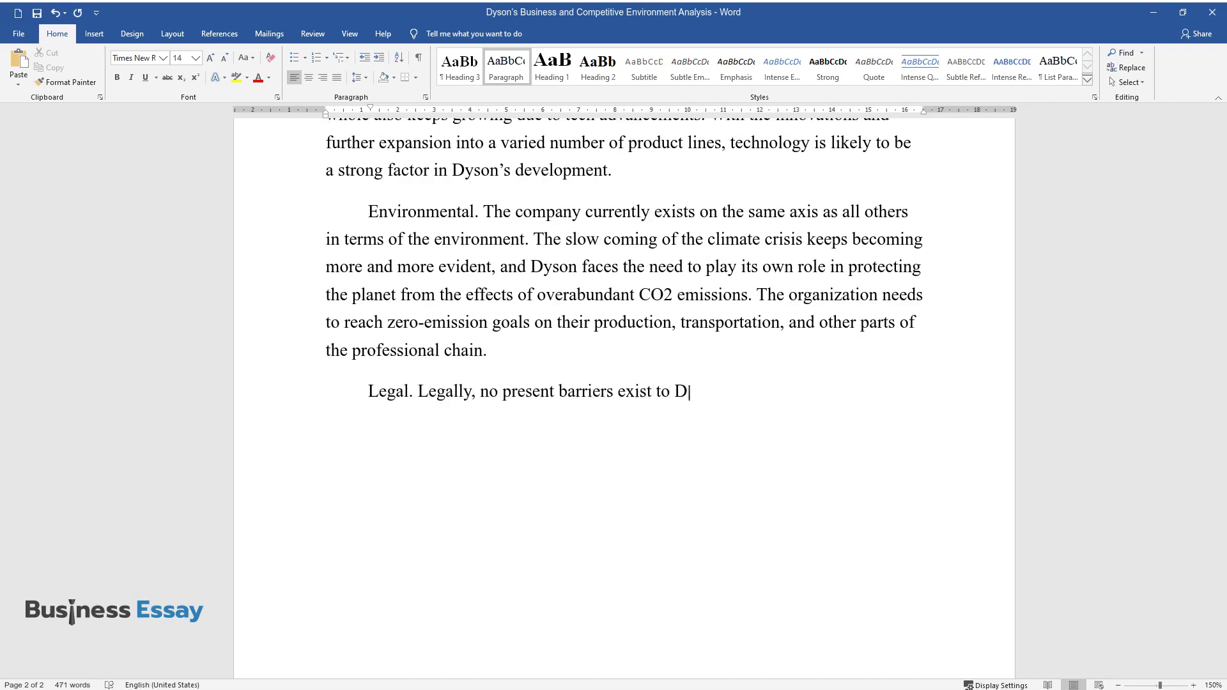
type("yson, aside from the potential")
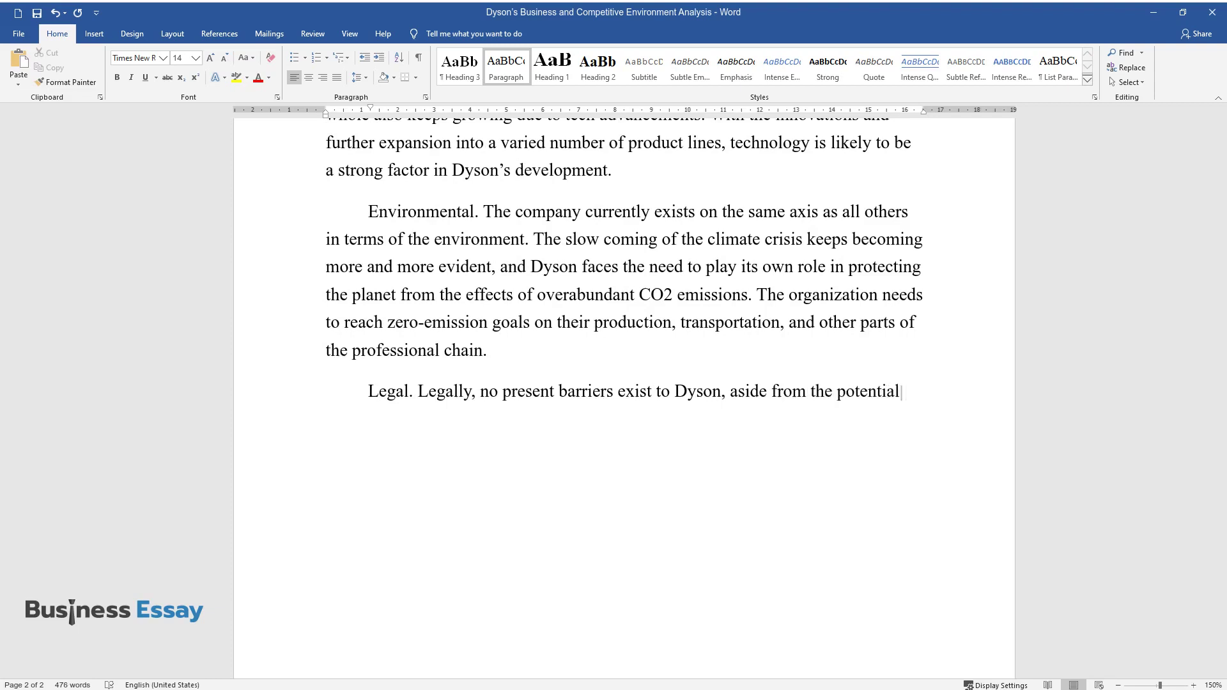
type(" political circumstances or ef")
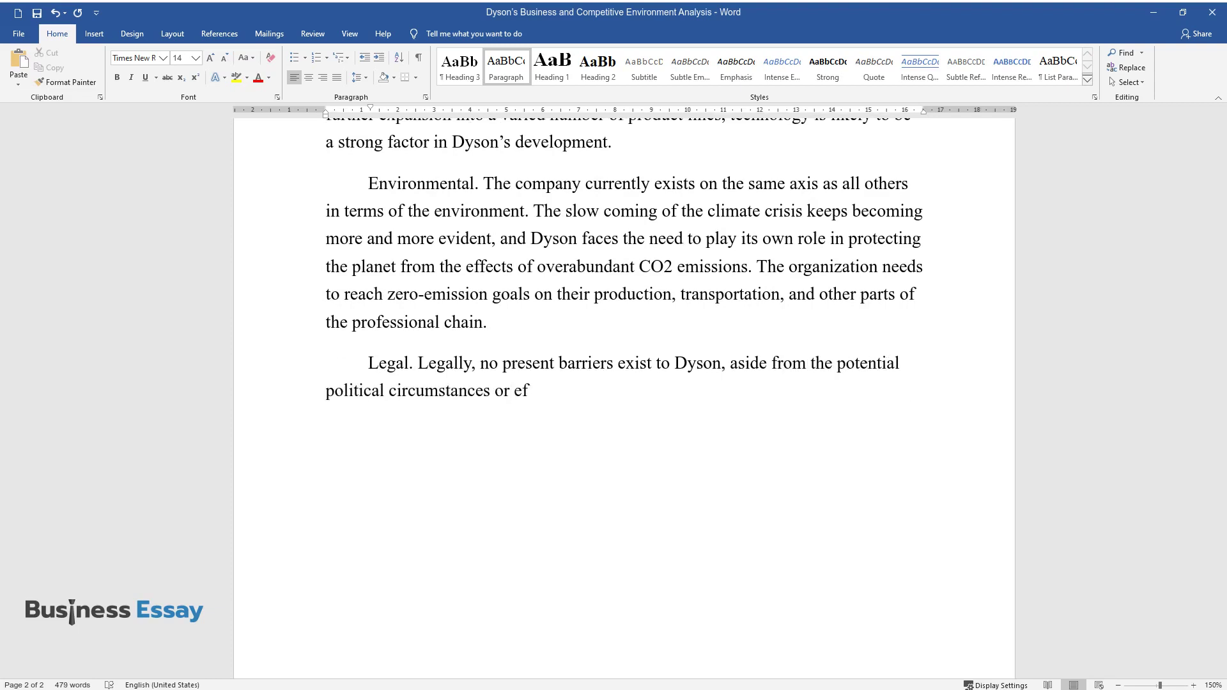
type("fects of COVID-19 closing bor")
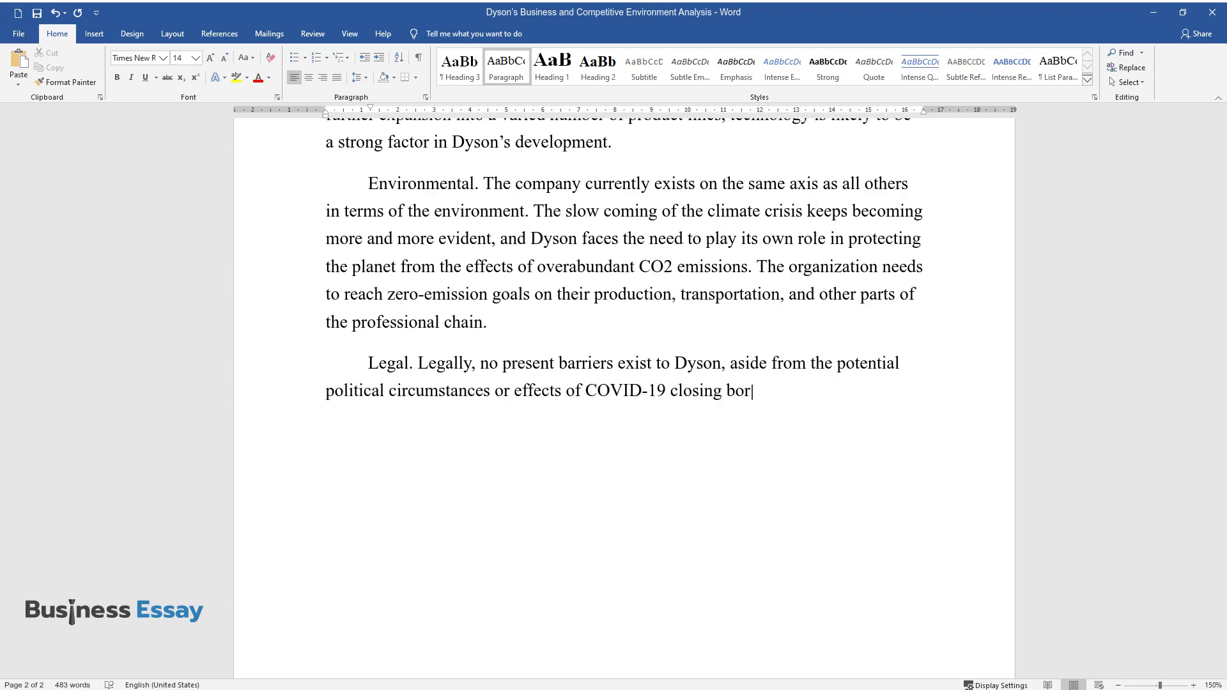
type("ders to some of the com")
type("pany's ")
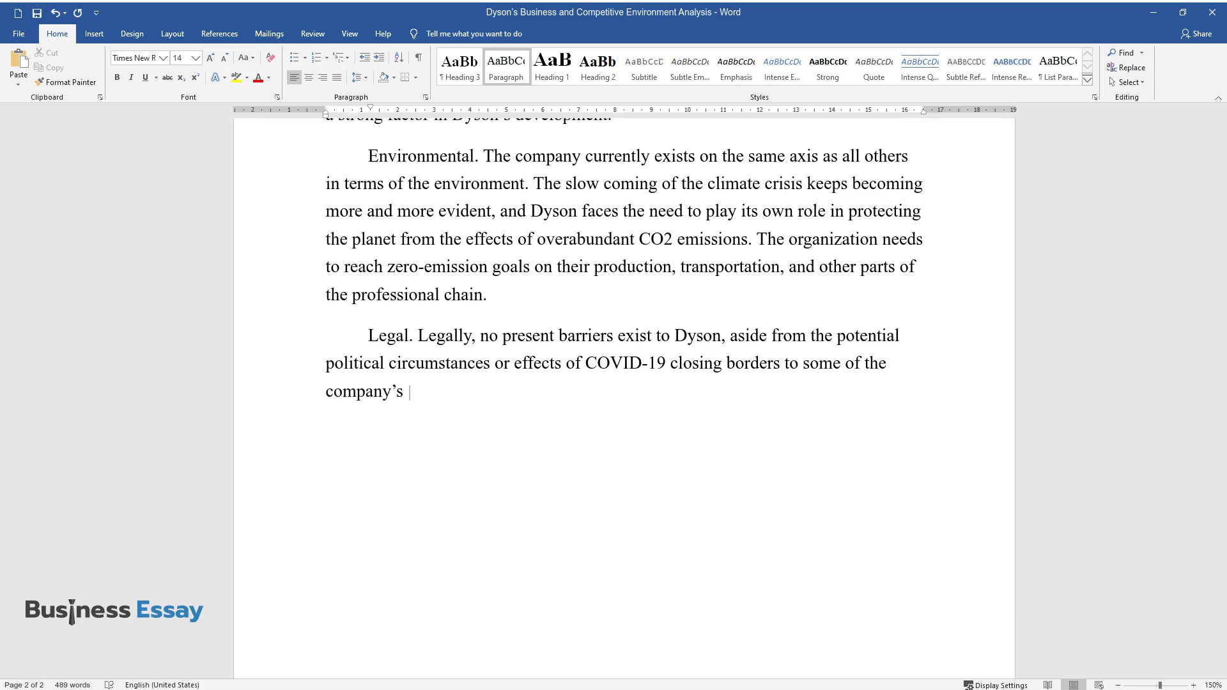
type("clients.")
key("Return")
Step: Begin the Overall paragraph stating the present year is likely to be difficult for Dyson
type("Overal")
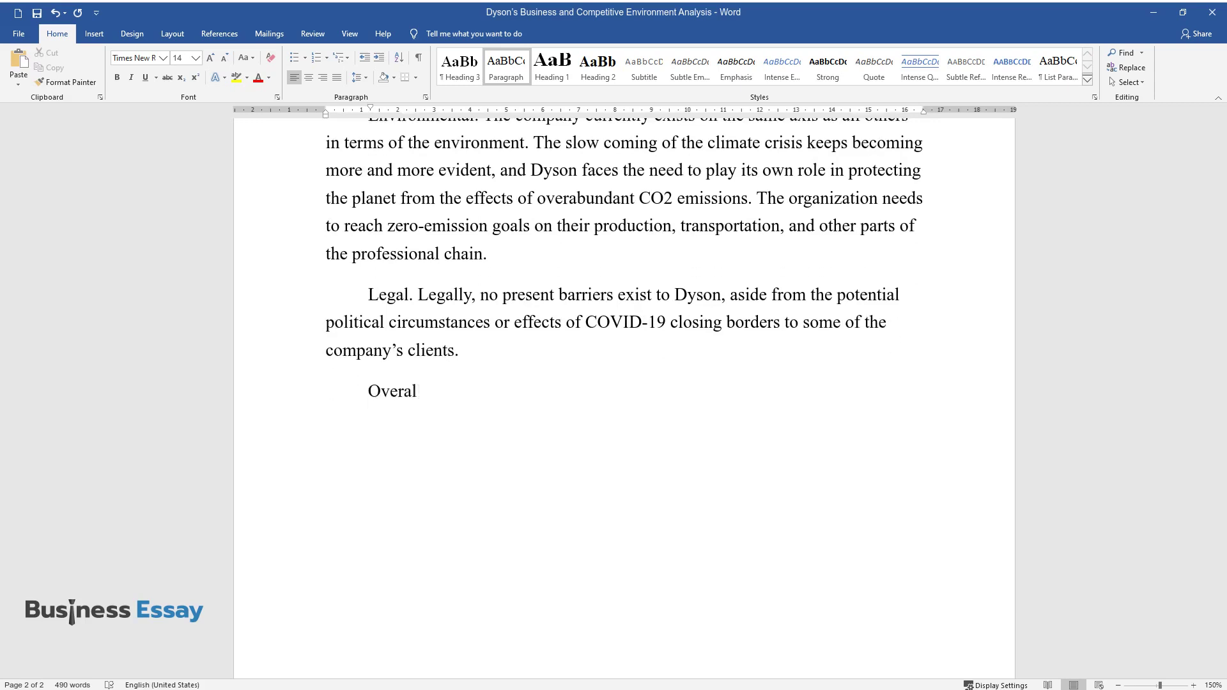
type("l, it can be said that the present ")
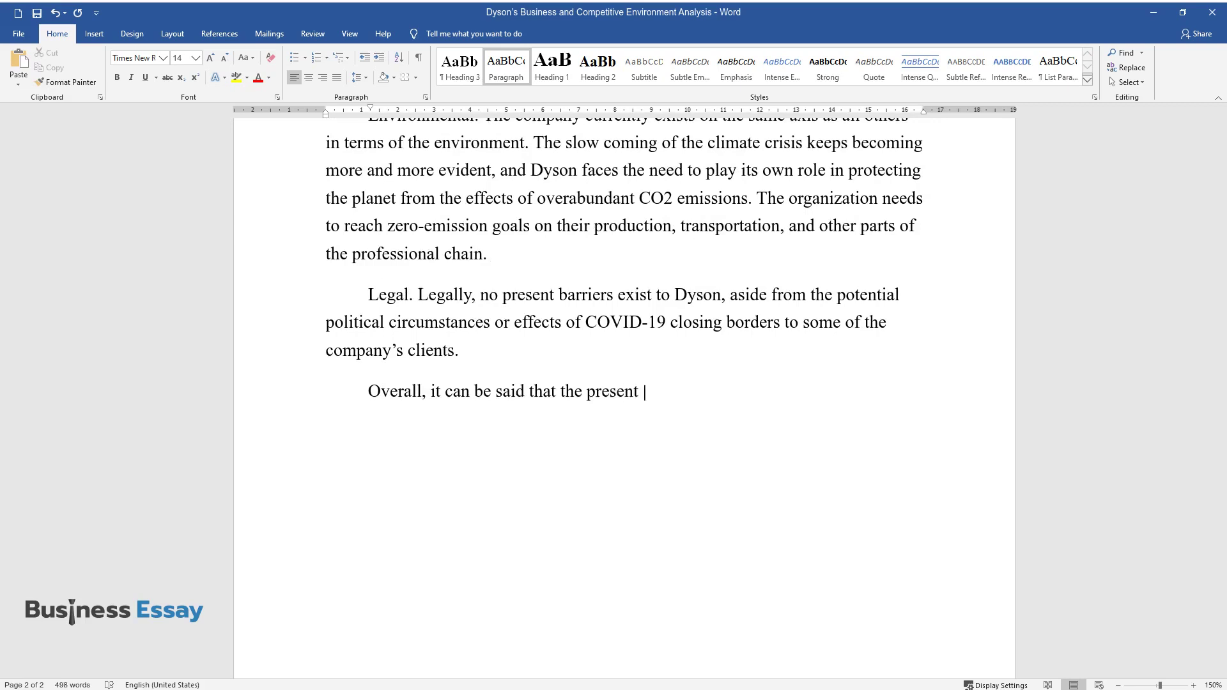
type("year is likely to be difficult for")
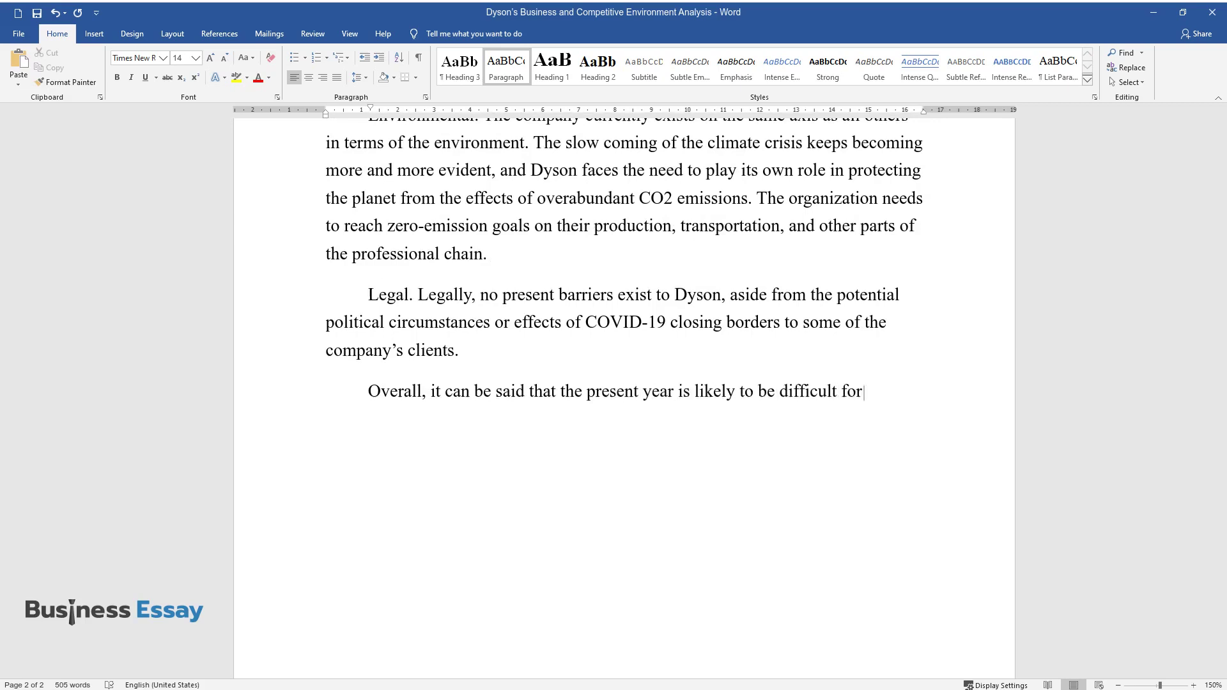
type(" the company, as evidenced by seve")
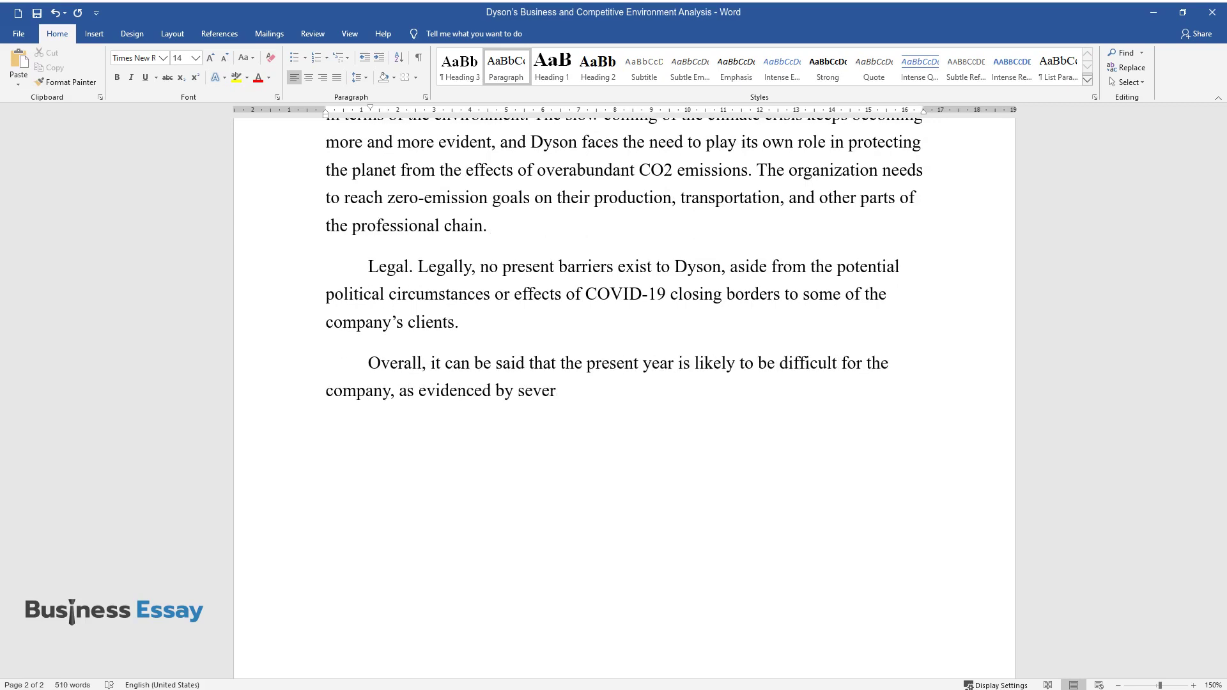
type("ral surrounding factors, including")
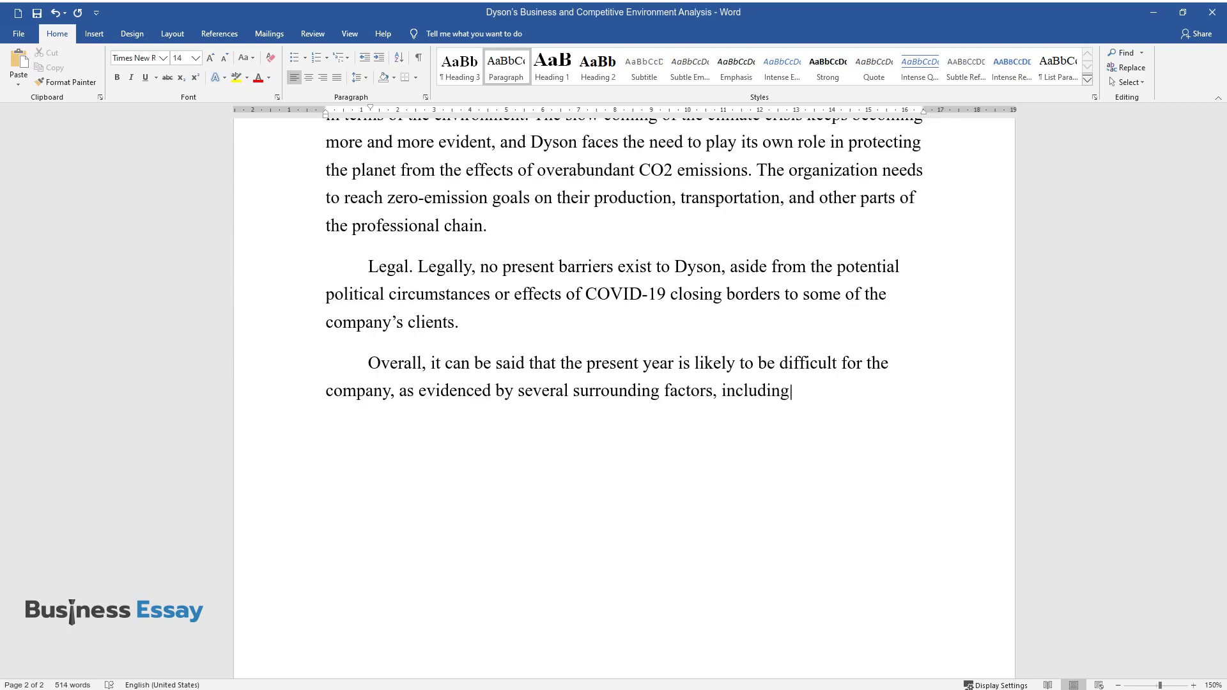
type(" the unstable economic, pol")
type("itical, a")
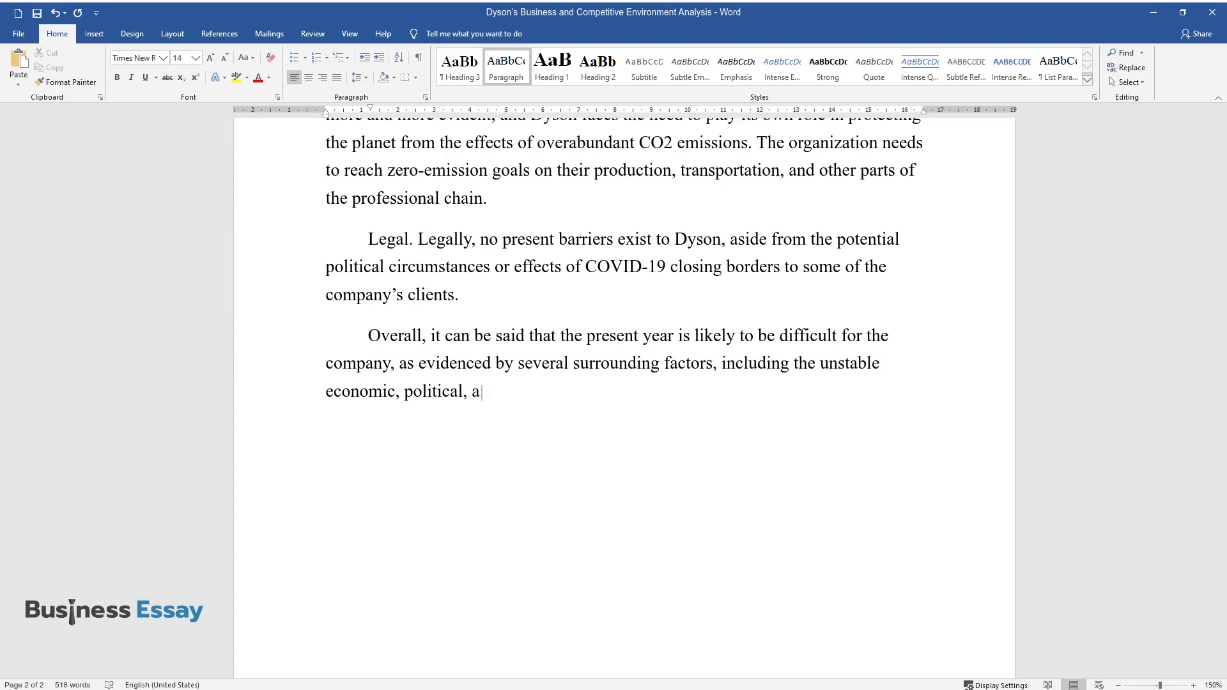
type("nd social climate. The organizatio")
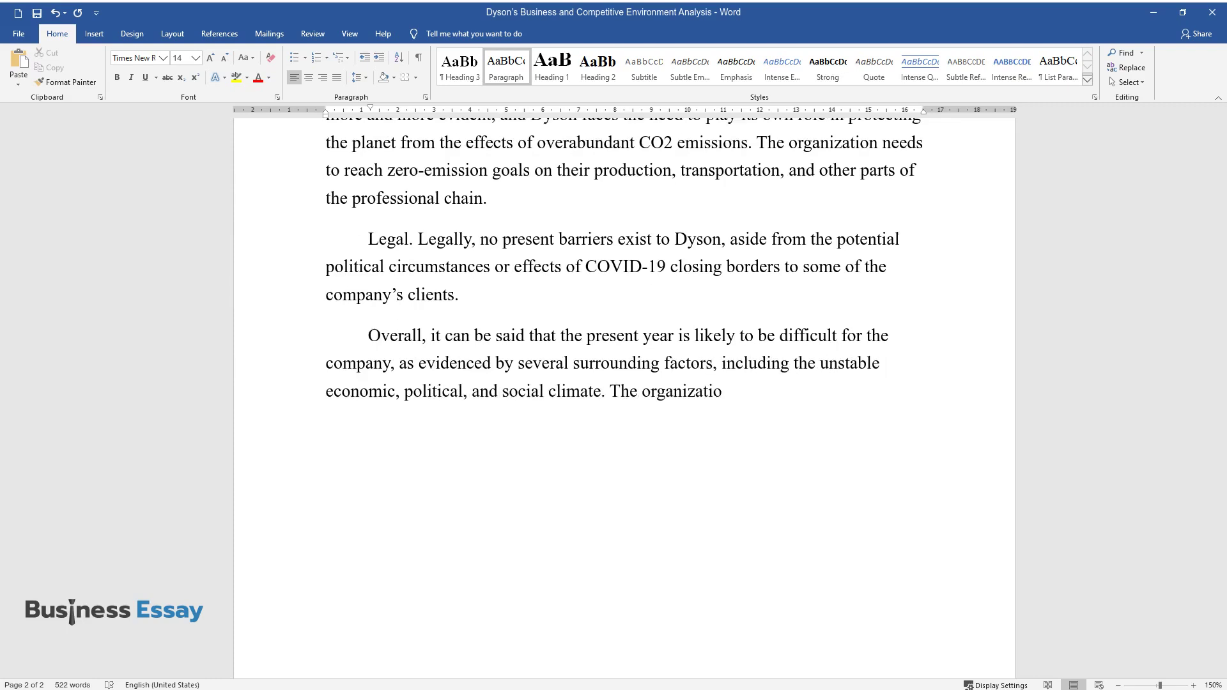
type("n should strive to reach its environmental goals and")
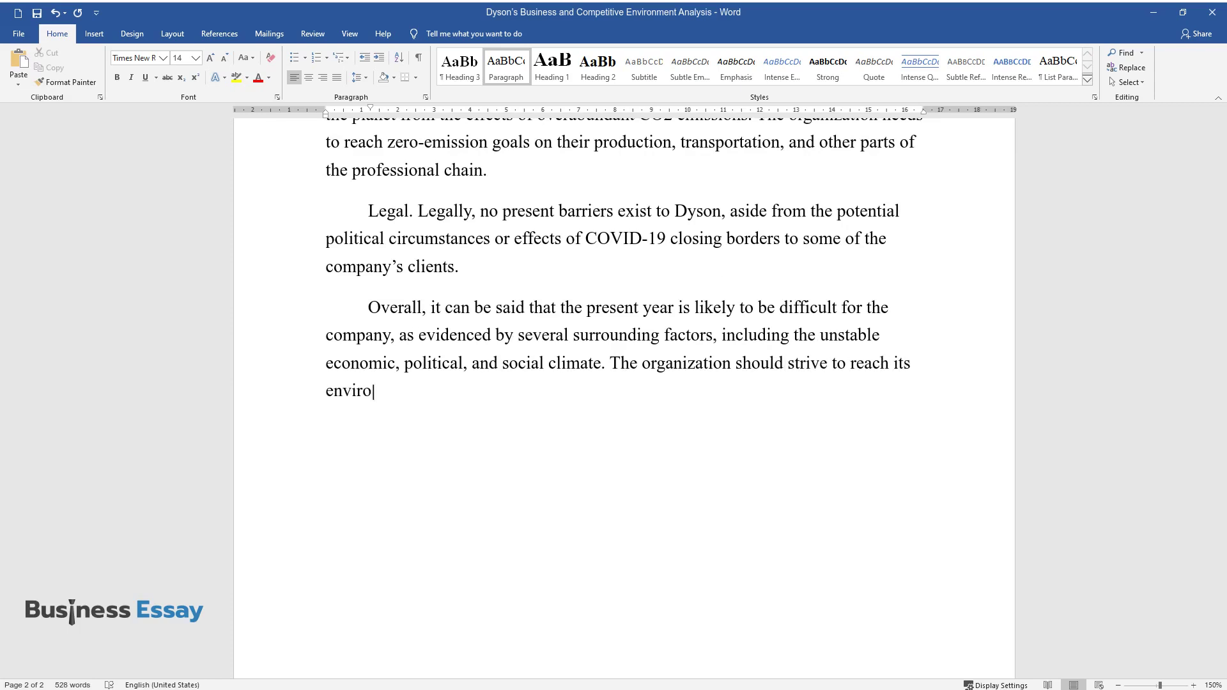
type(" maintain sustained development.")
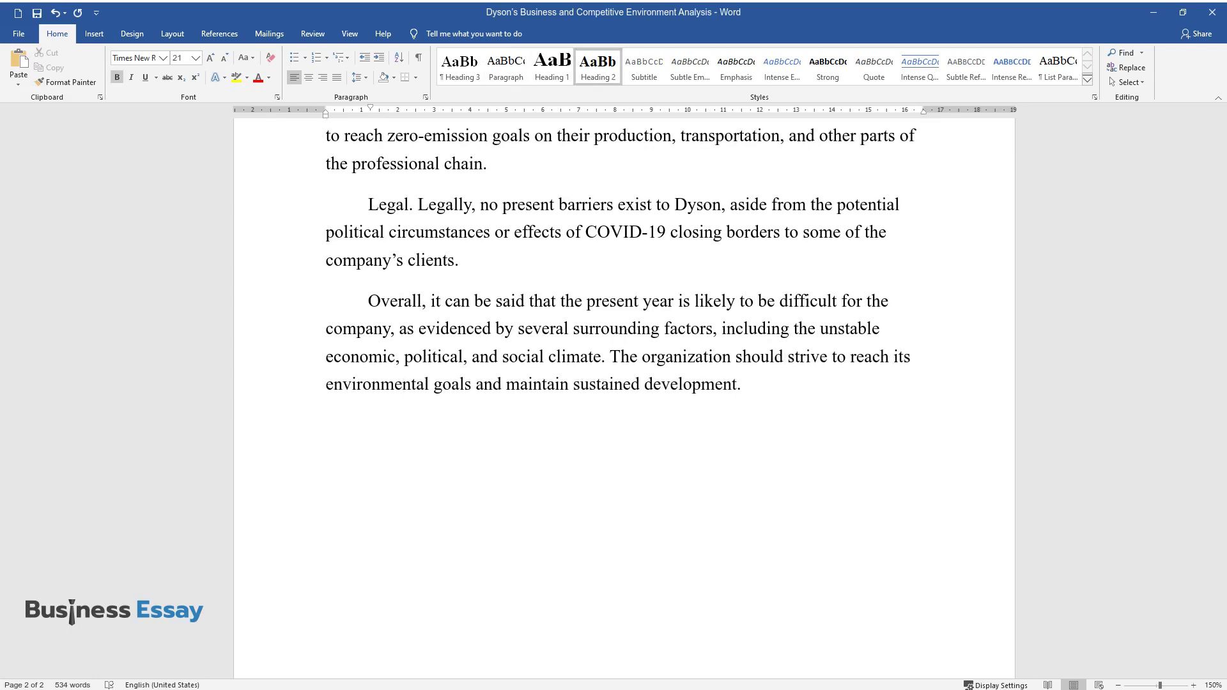
Step: Type 'Analysis of the Competitive Environment' as Heading 2 and '5 Forces Analysis & Conclusions' as Heading 3 beneath it
key("Return")
type("A")
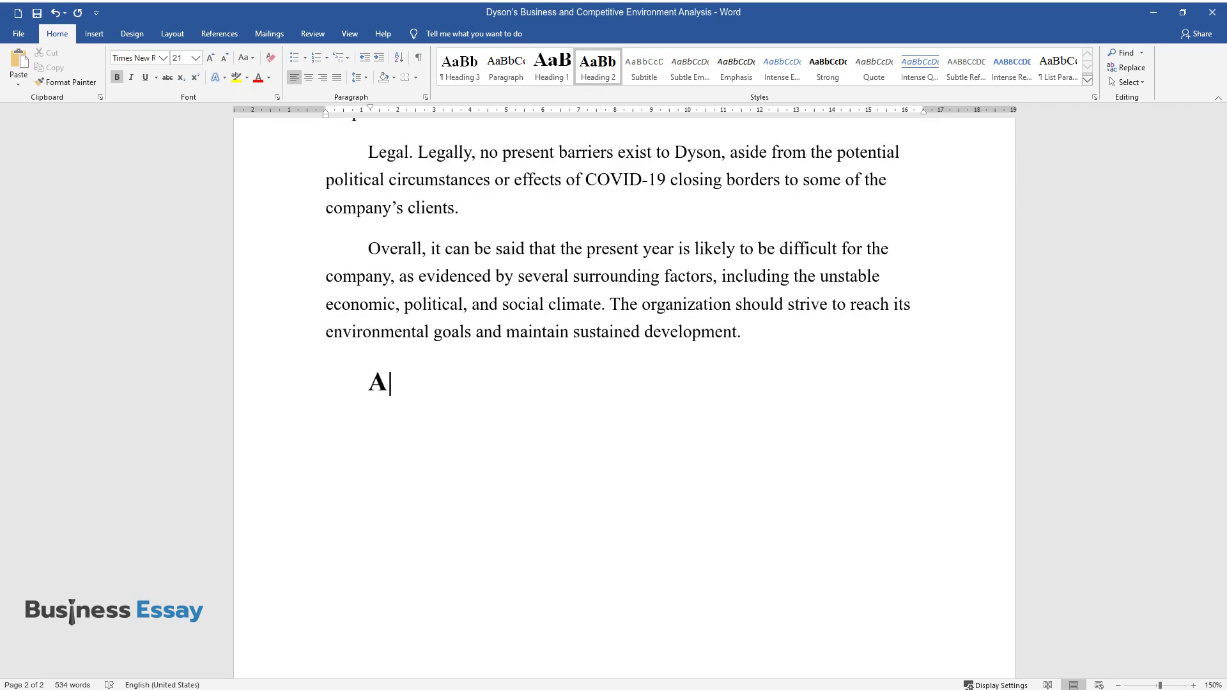
type("nalysis of the Competitive Environment")
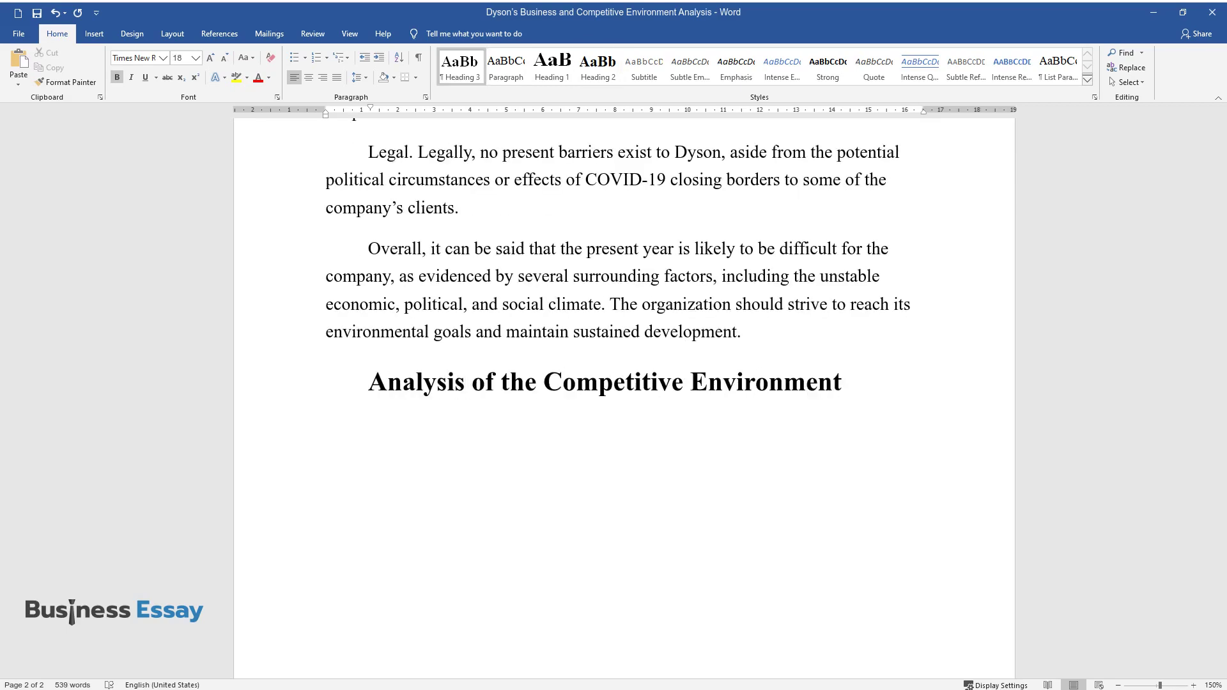
key("Return")
type("5 F")
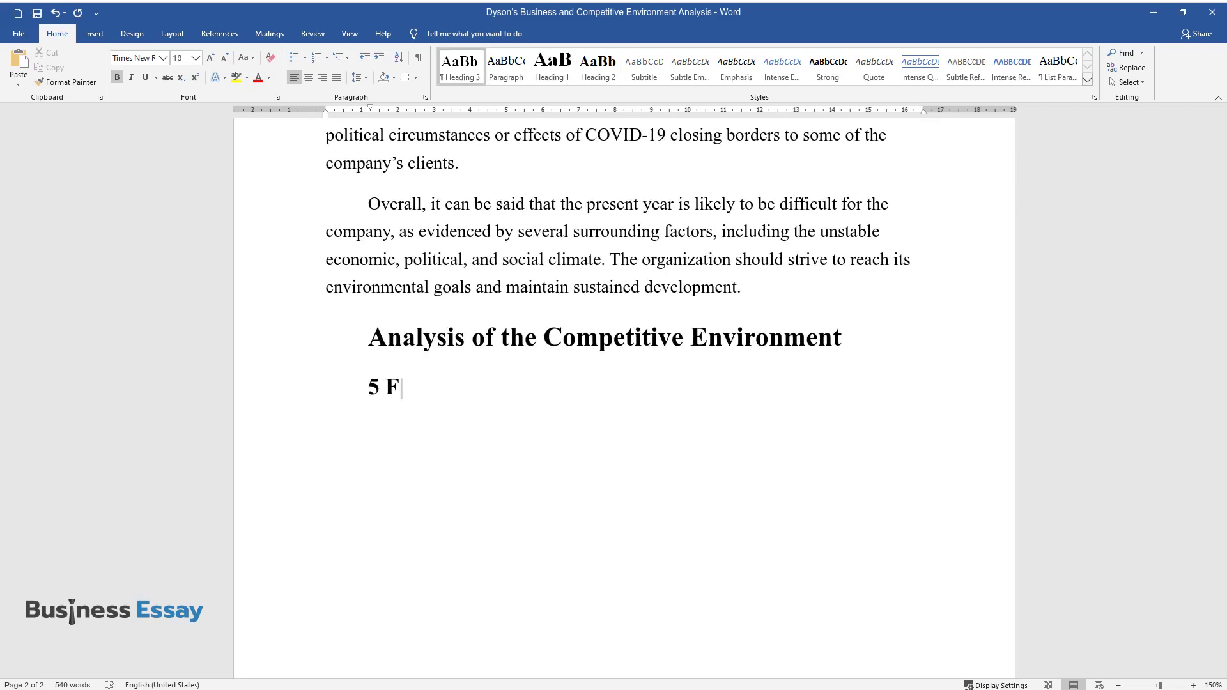
type("orces Analysis & Conclusions")
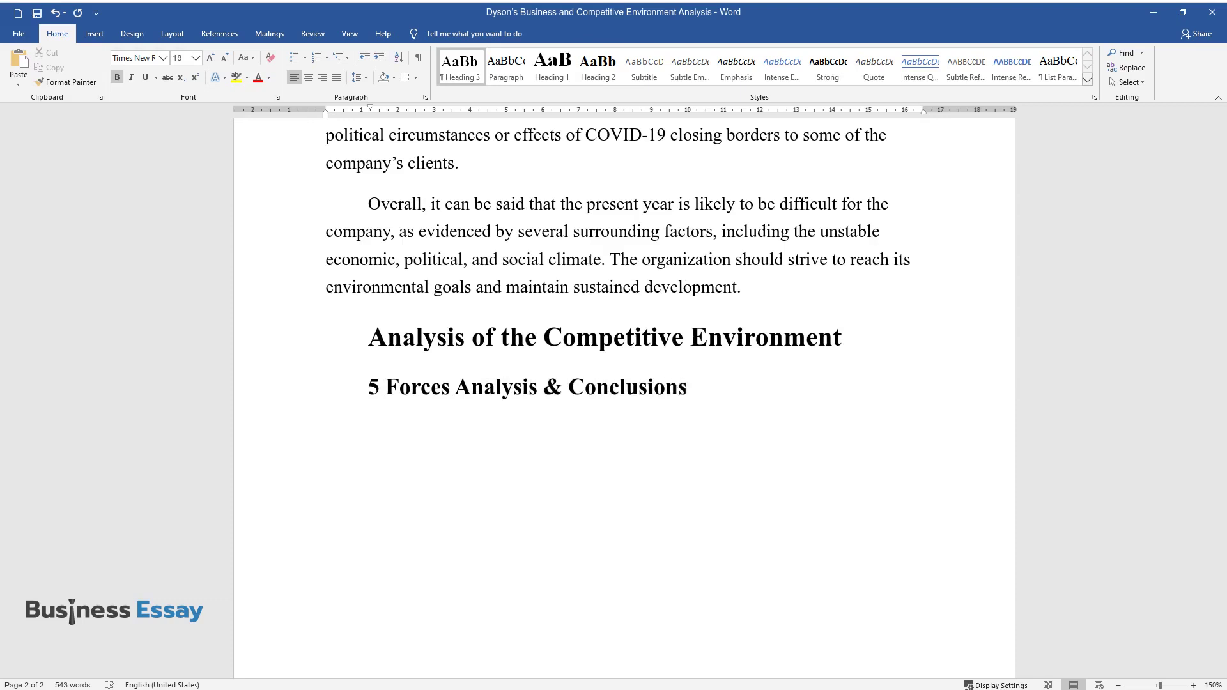
key("Return")
Step: Type the Competitive Rivalry paragraph: crowded price and quality ranges make it hard for Dyson to stand out
type("Compet")
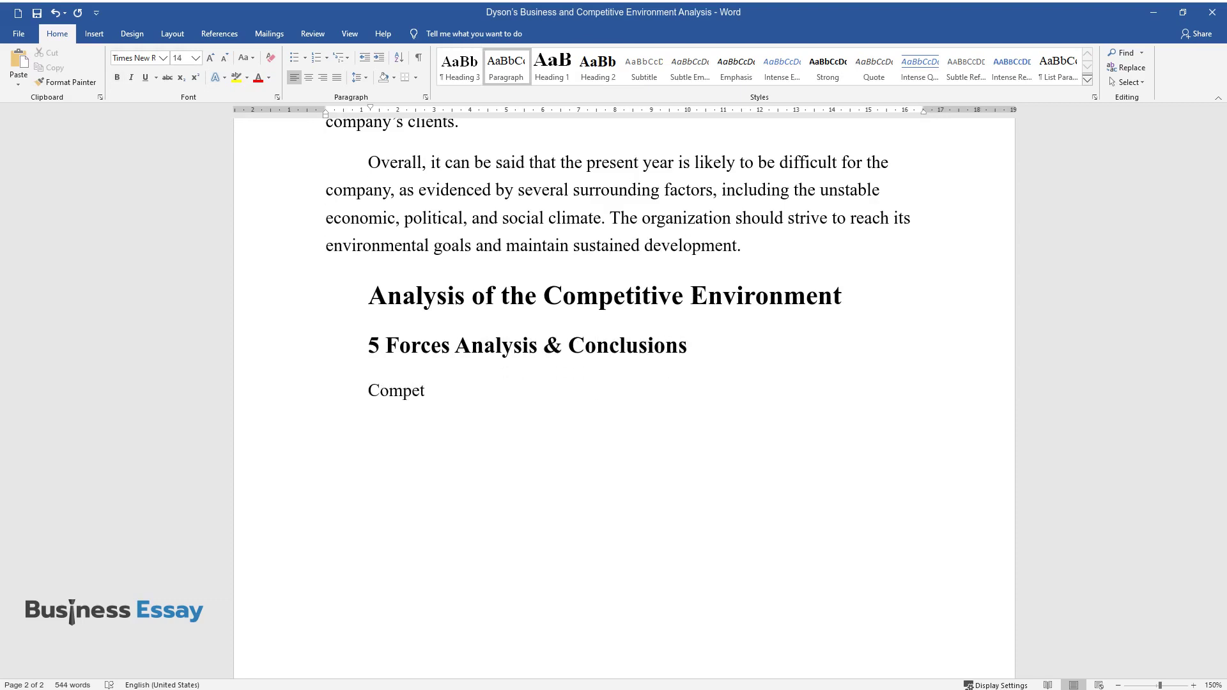
type("itive Rivalry. The competitiven")
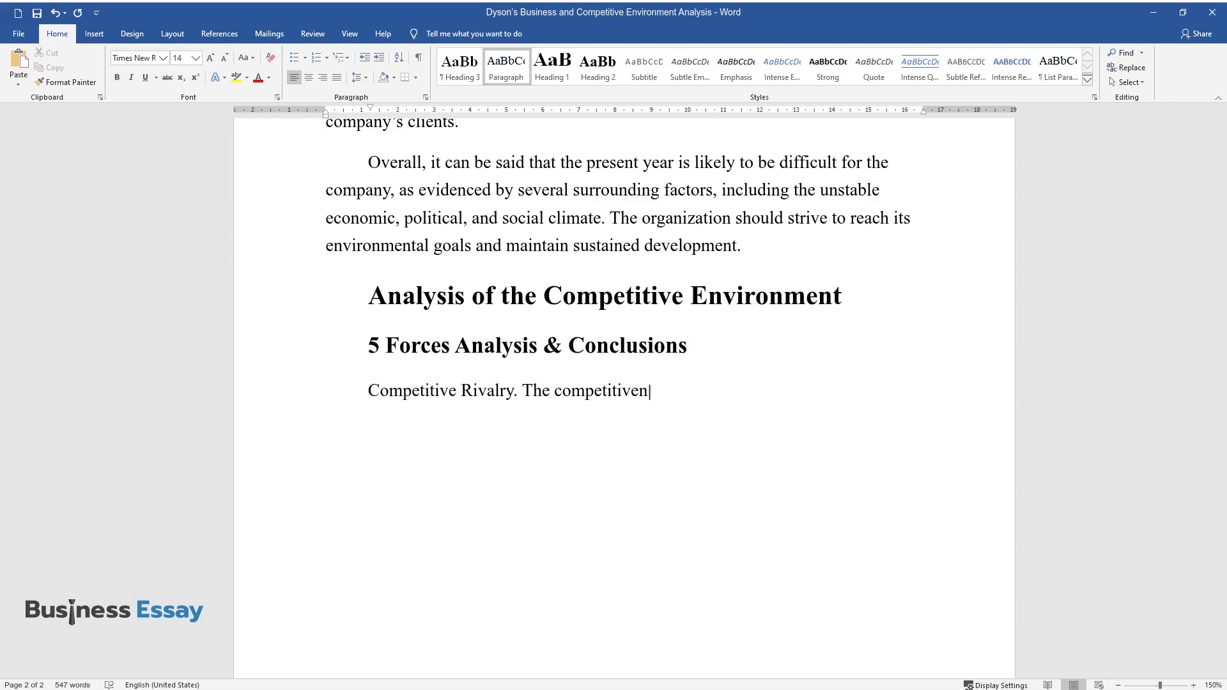
type("ess of the sphere is high, with ")
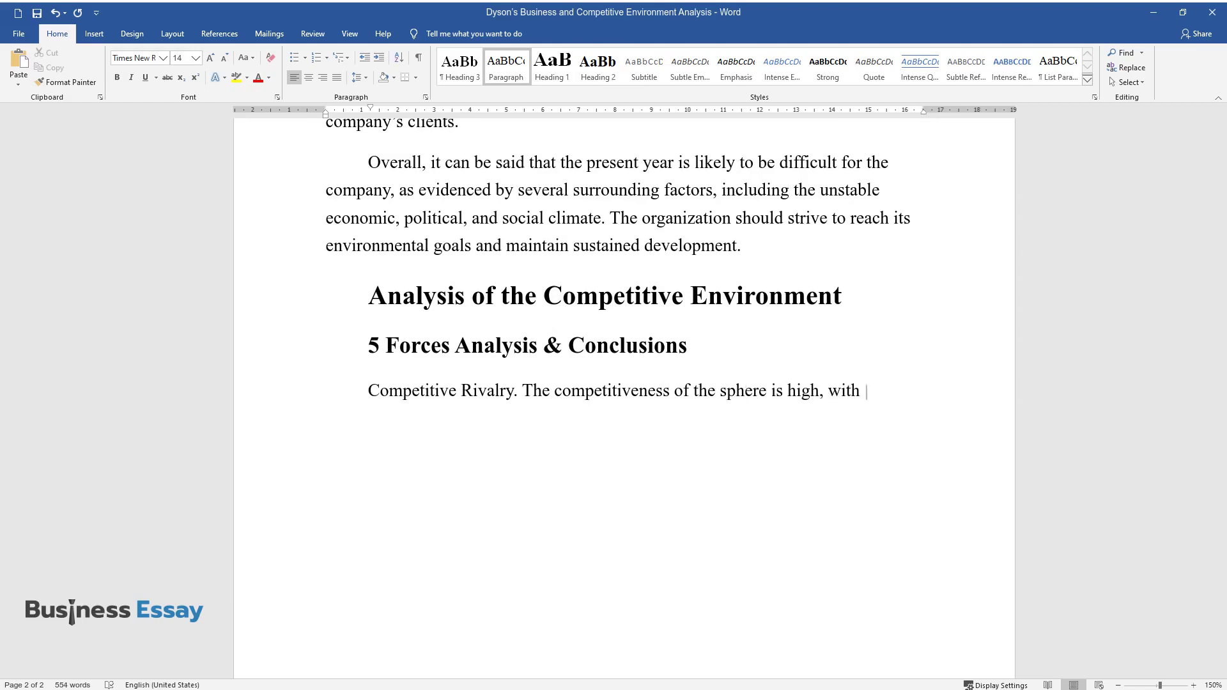
type("a large number of participants a")
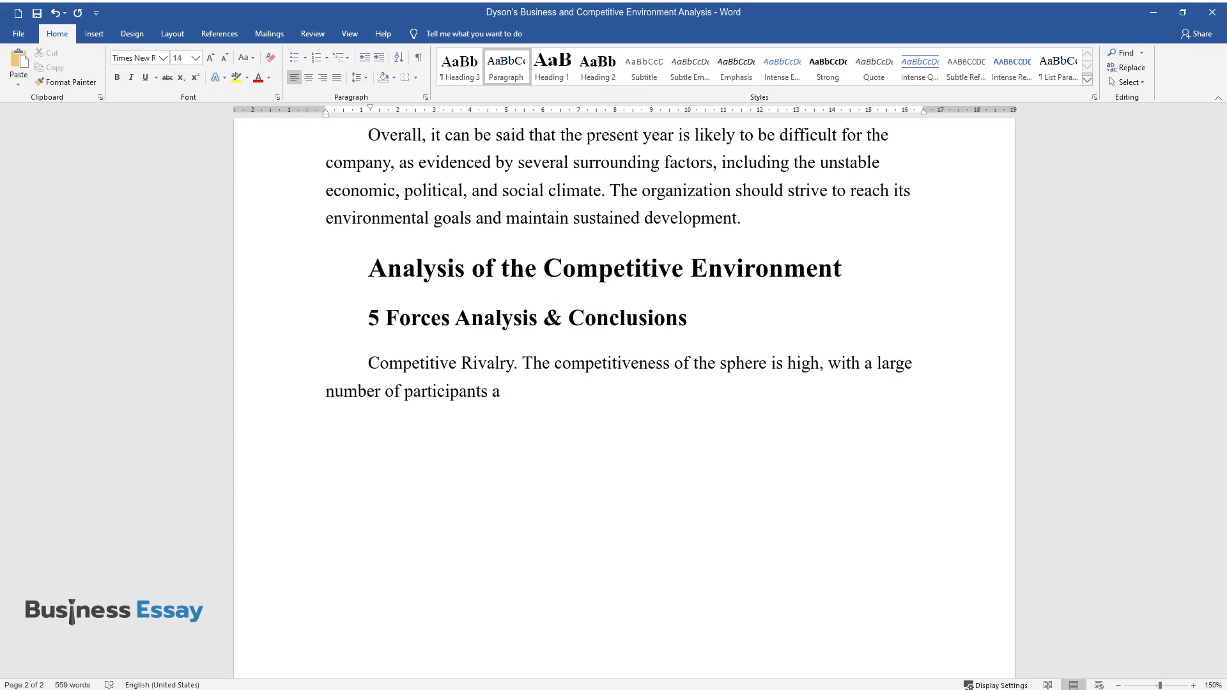
type("nd a wide variety of products. C")
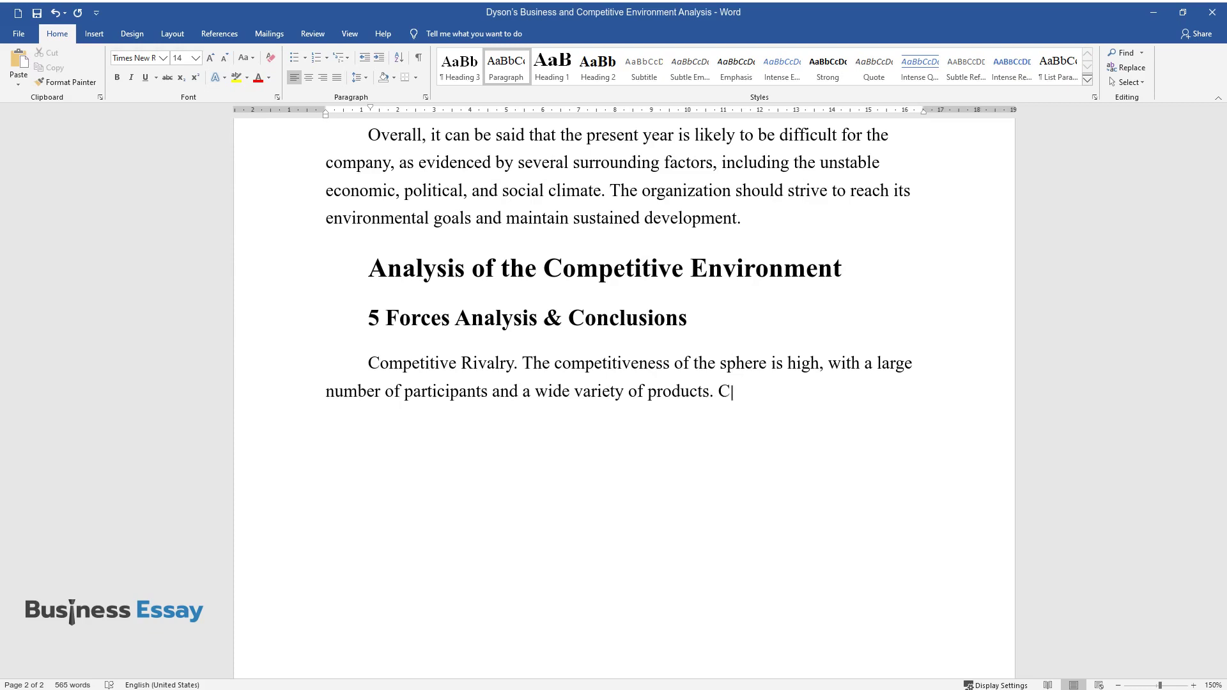
type("urrently, existing companies oc")
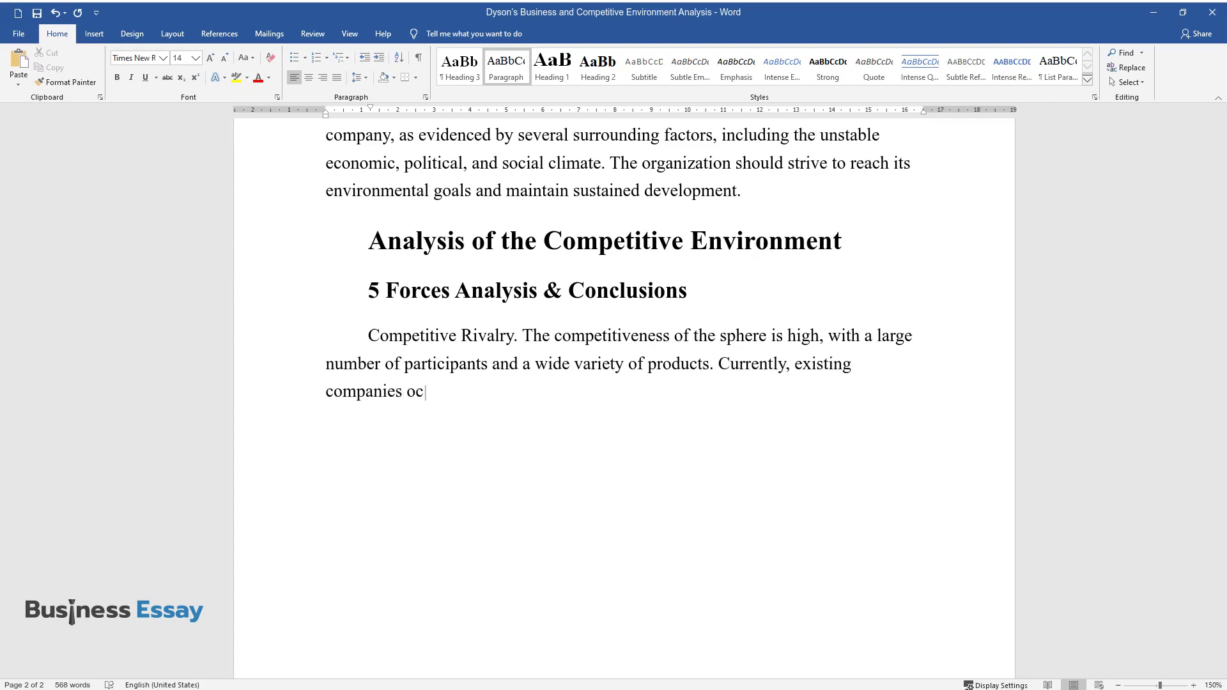
type("cupy all possible price and qual")
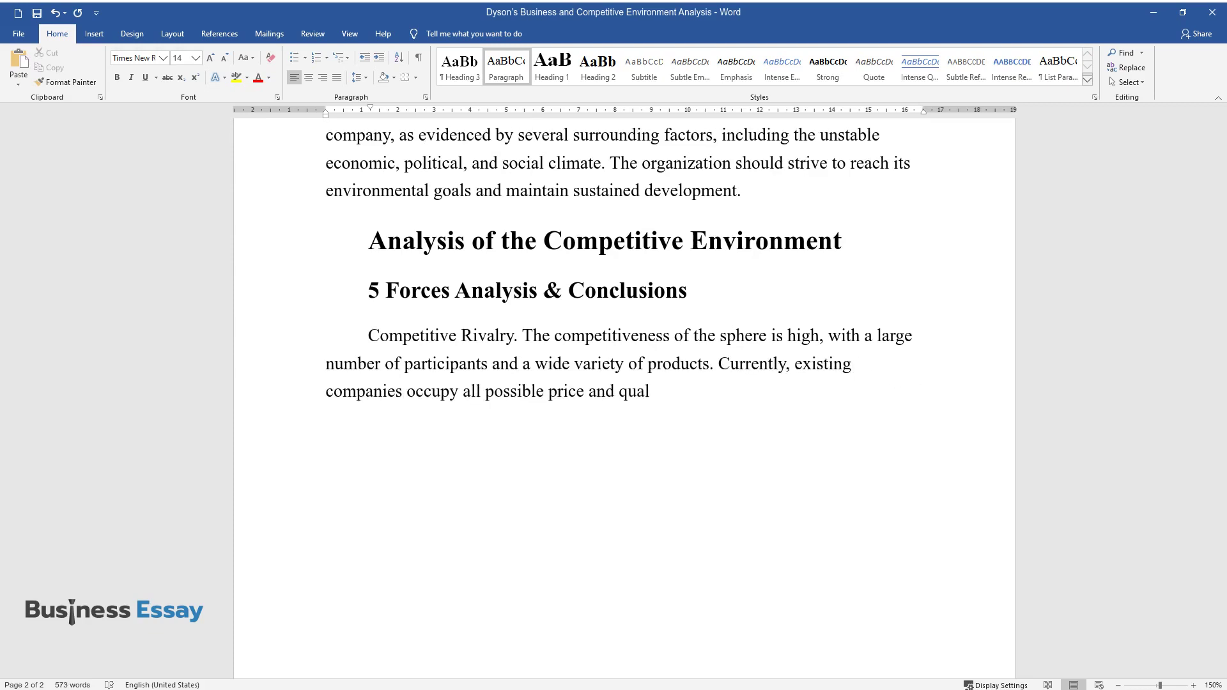
type("ity ranges, making it difficult for Dyson to stand out.")
key("Return")
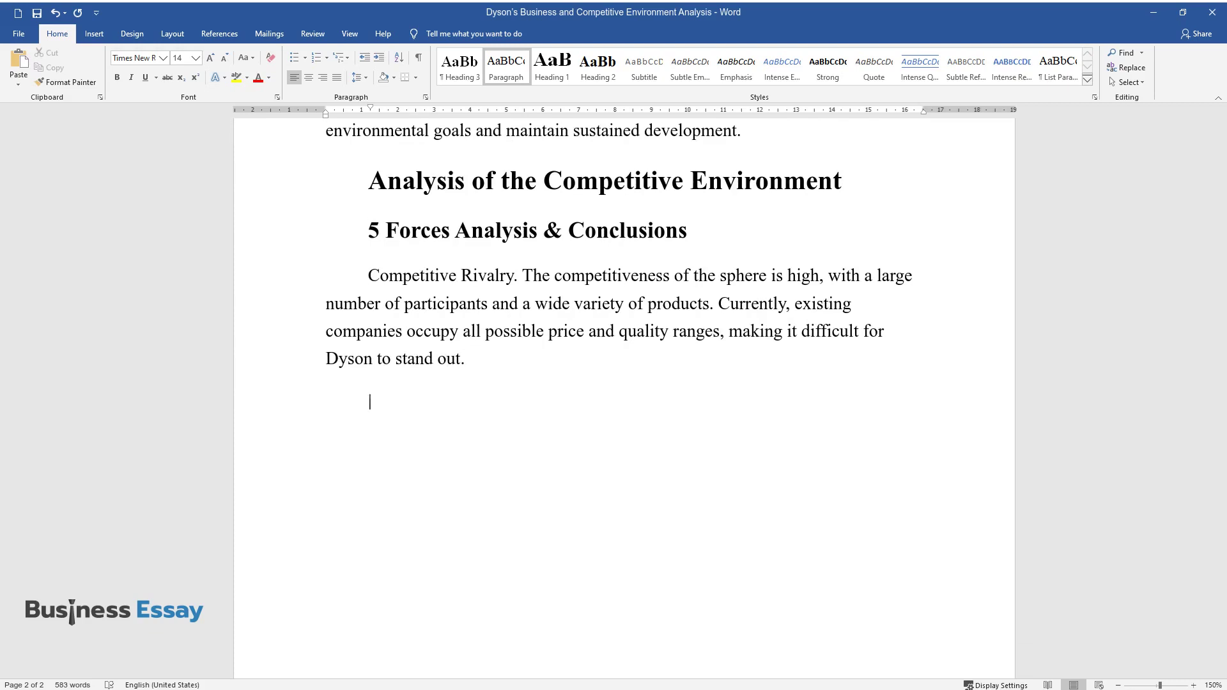
Step: Write the Power of Buyers paragraph on brand switching and loyalty, then begin the Power of Suppliers paragraph
type("Power of Buyers. Buyers")
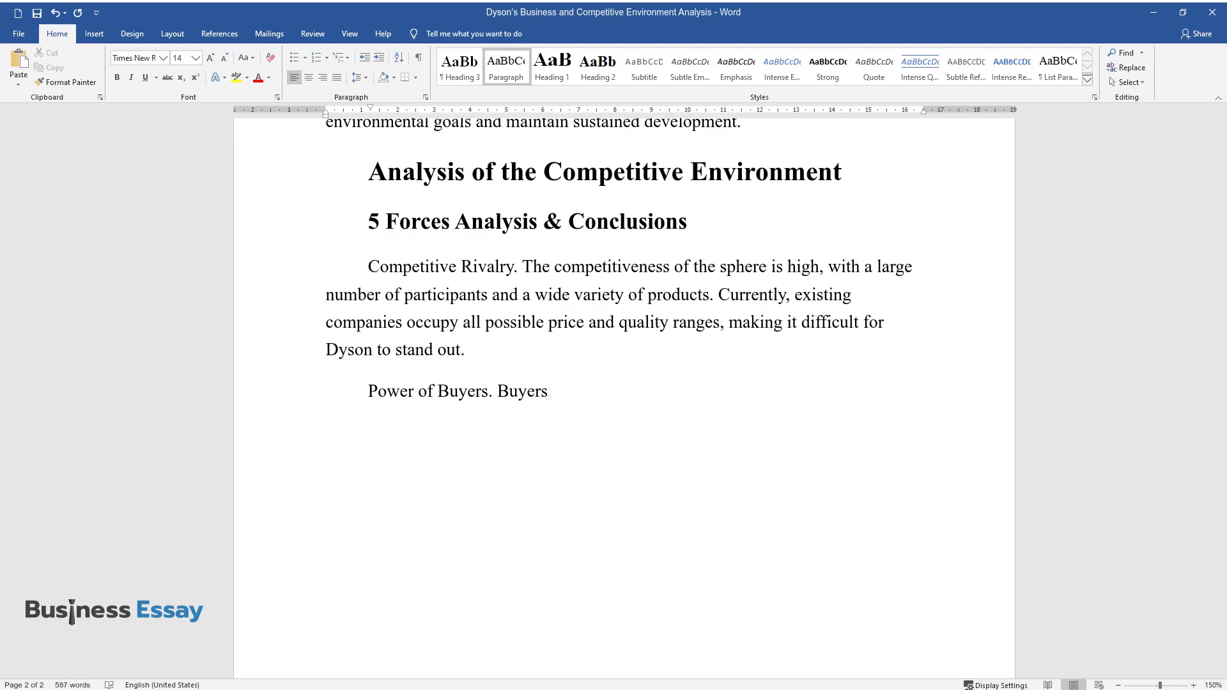
type(" have a comparatively high abili")
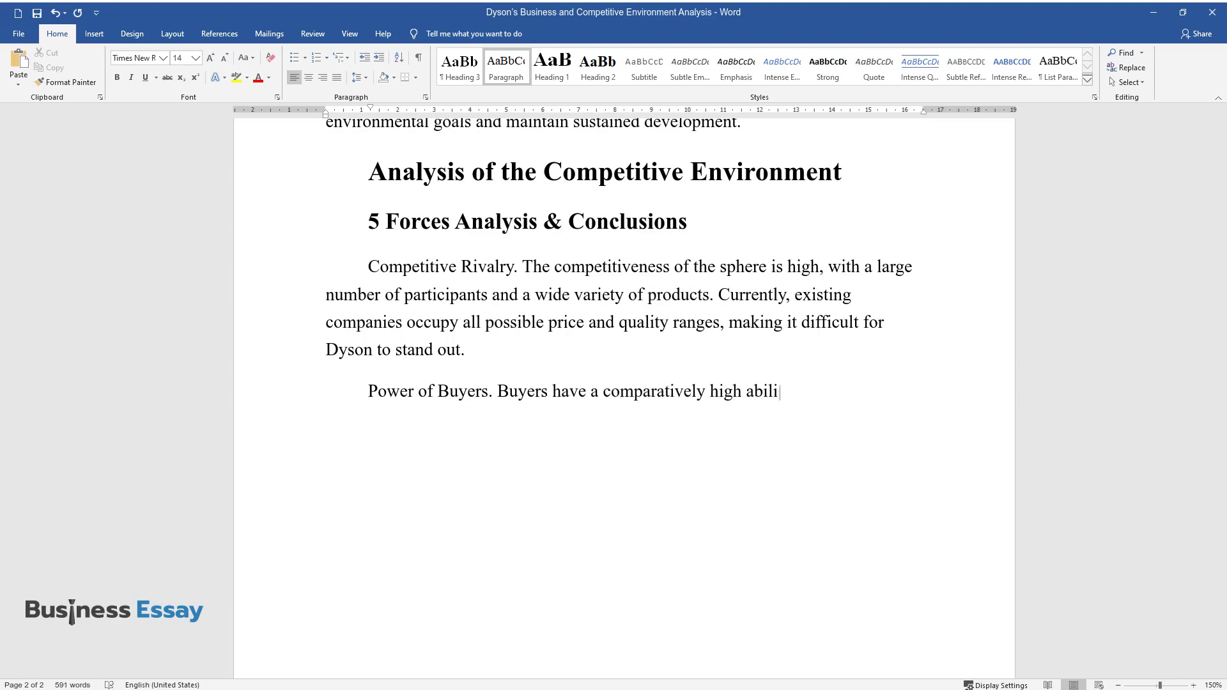
type("ty to influence the business. Due")
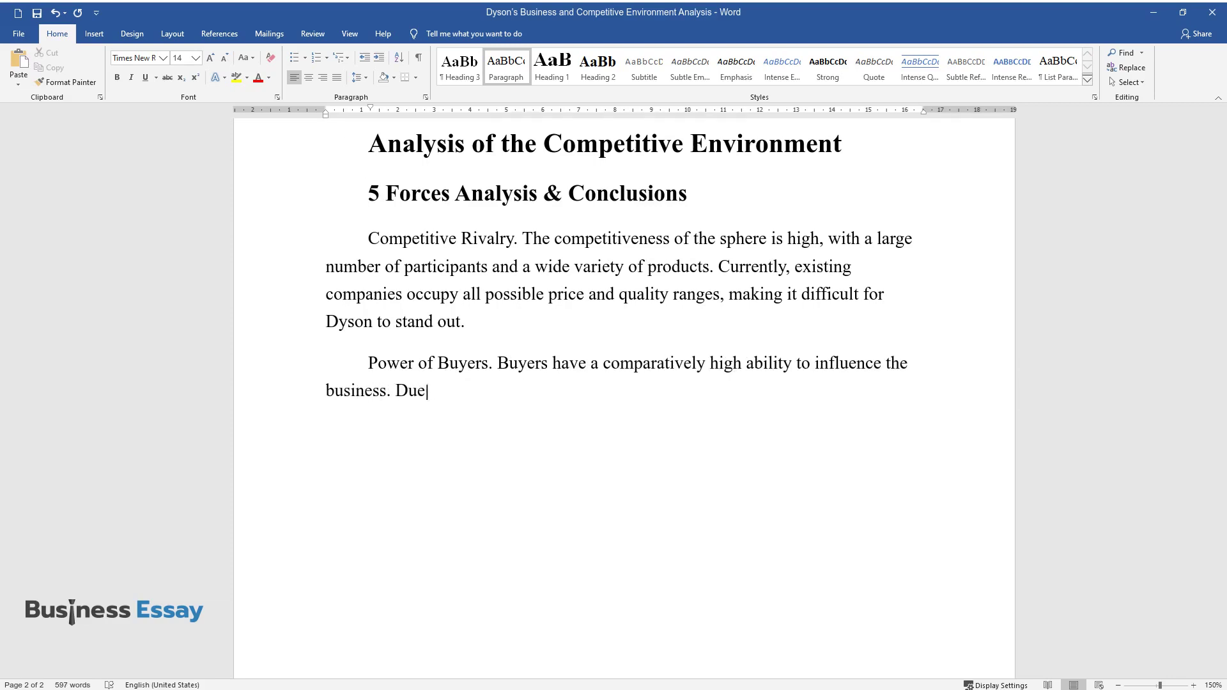
type(" to the ability of customers to s")
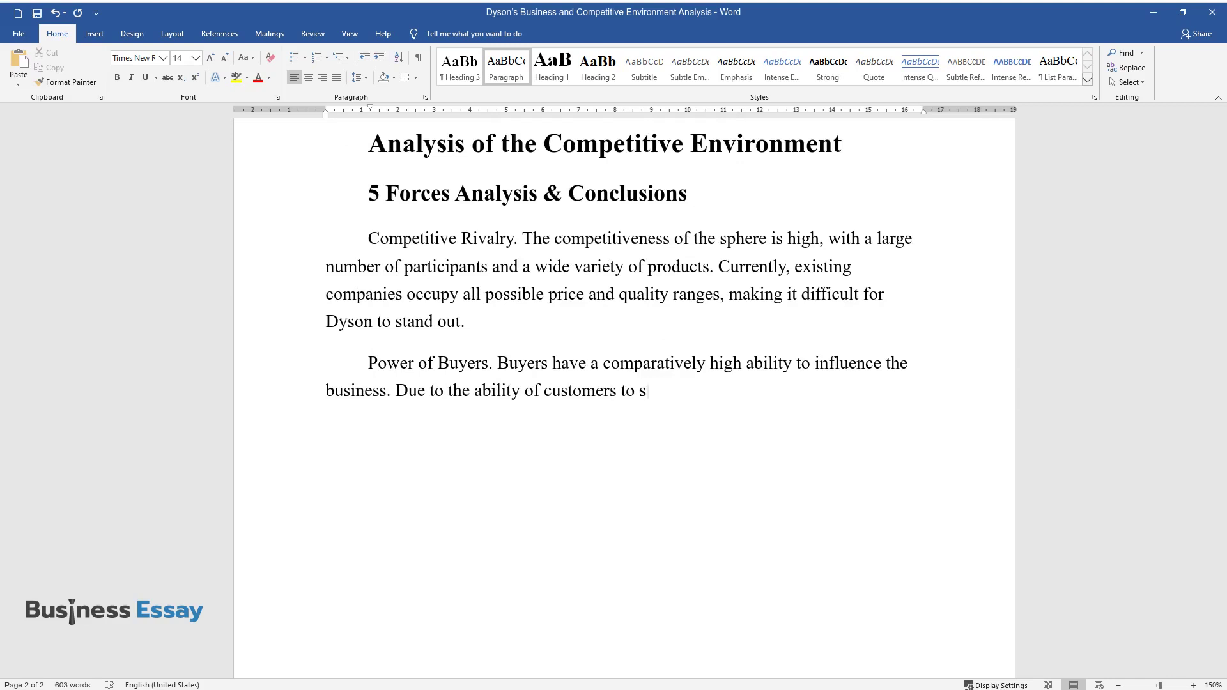
type("witch to another brand, the loyal")
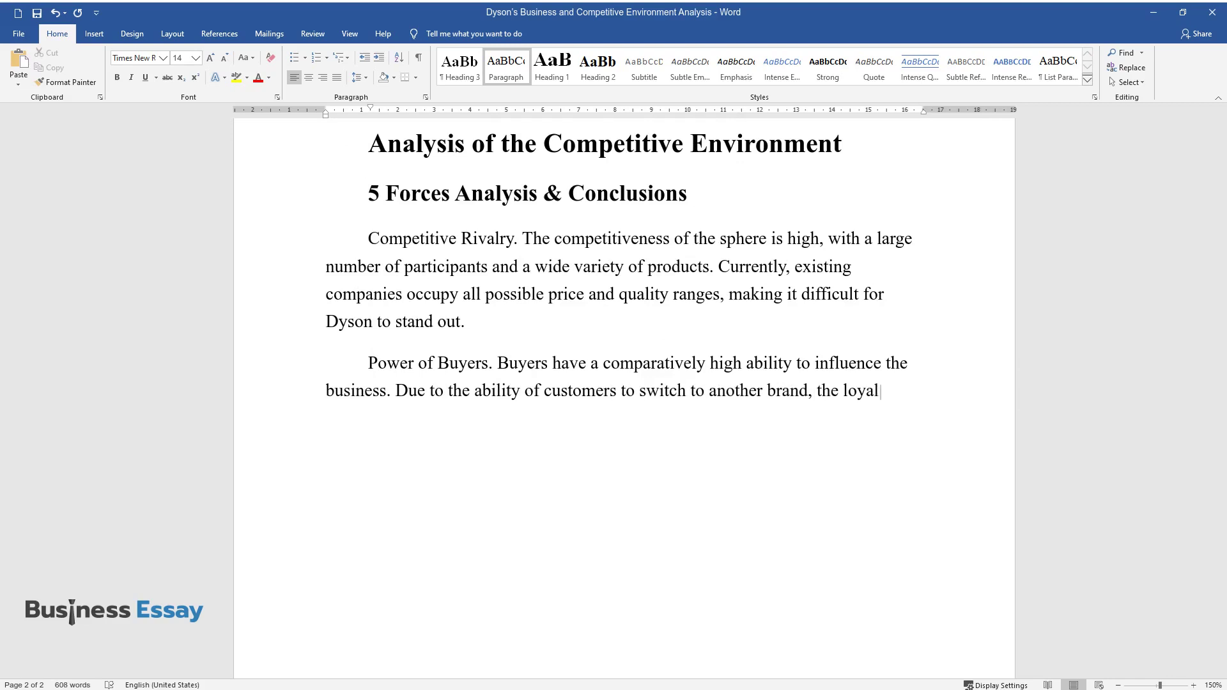
type("ty of buyers and their favor play an important role.")
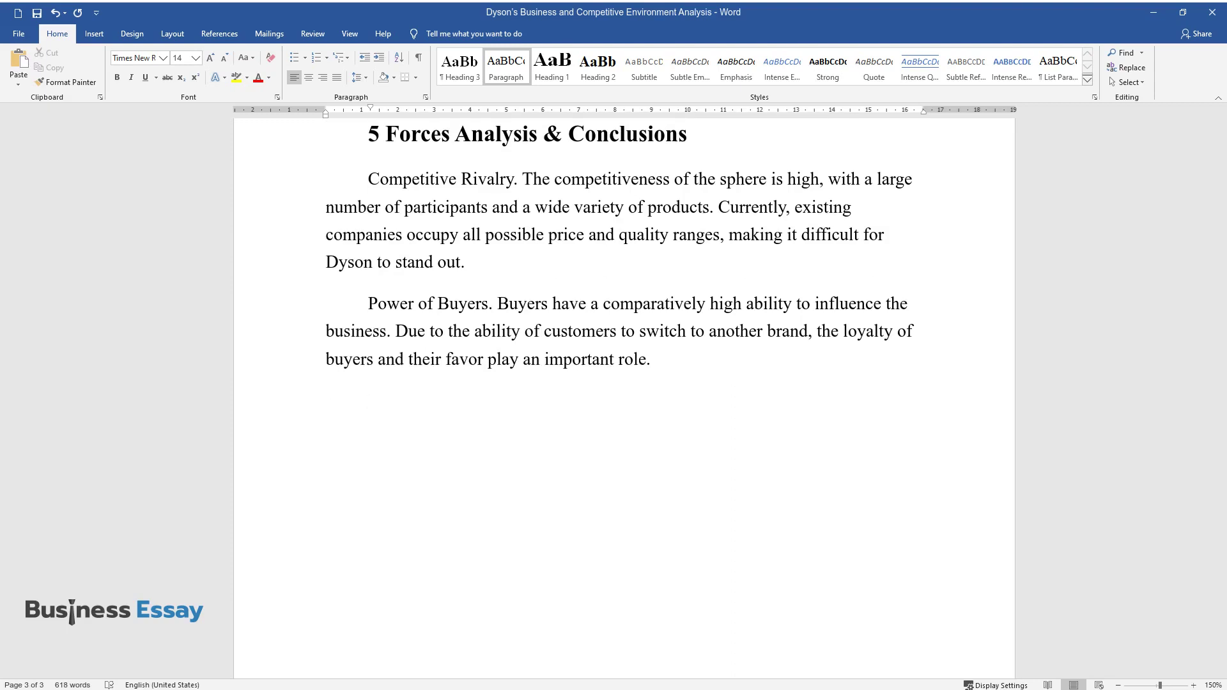
key("Return")
type("Power of Suppliers. The int")
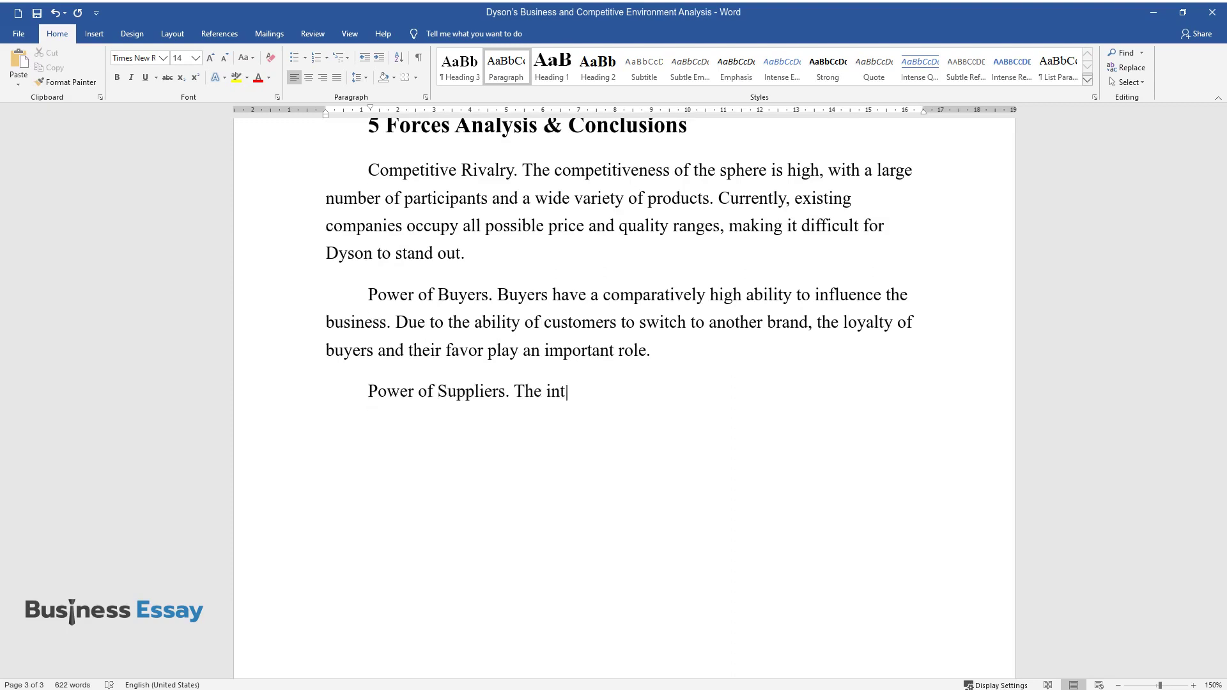
type("ernational influence of big companies makes supplie")
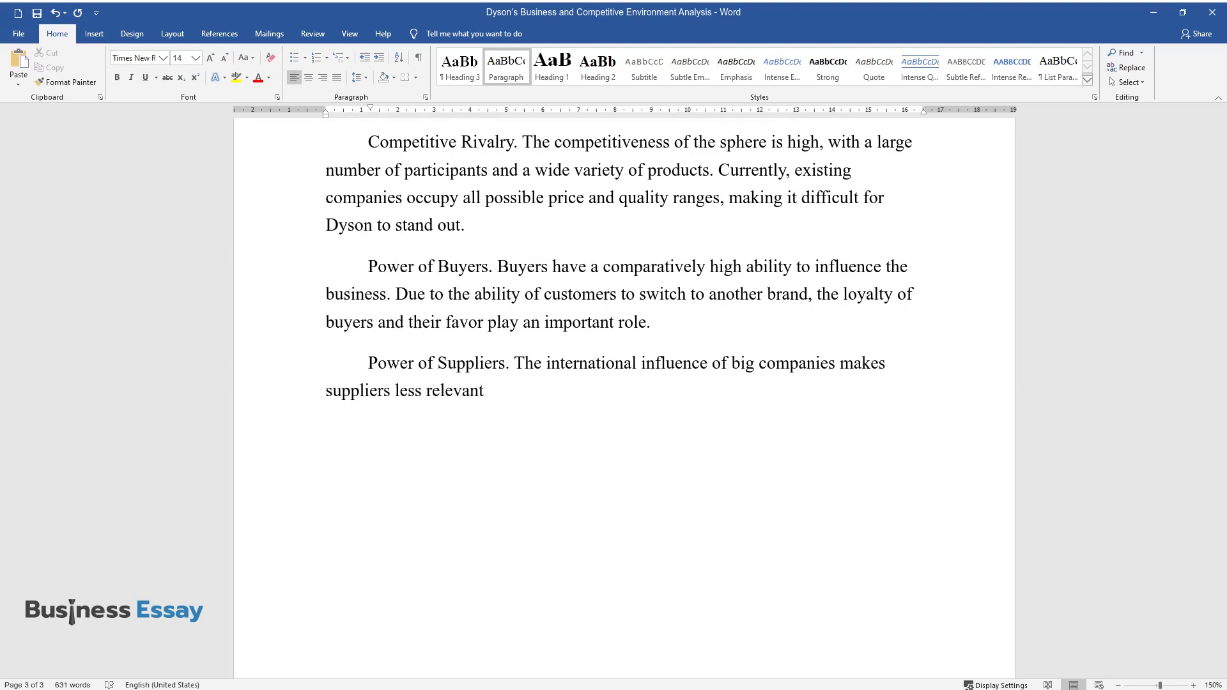
type("rs less relevant as part of the bargaining process")
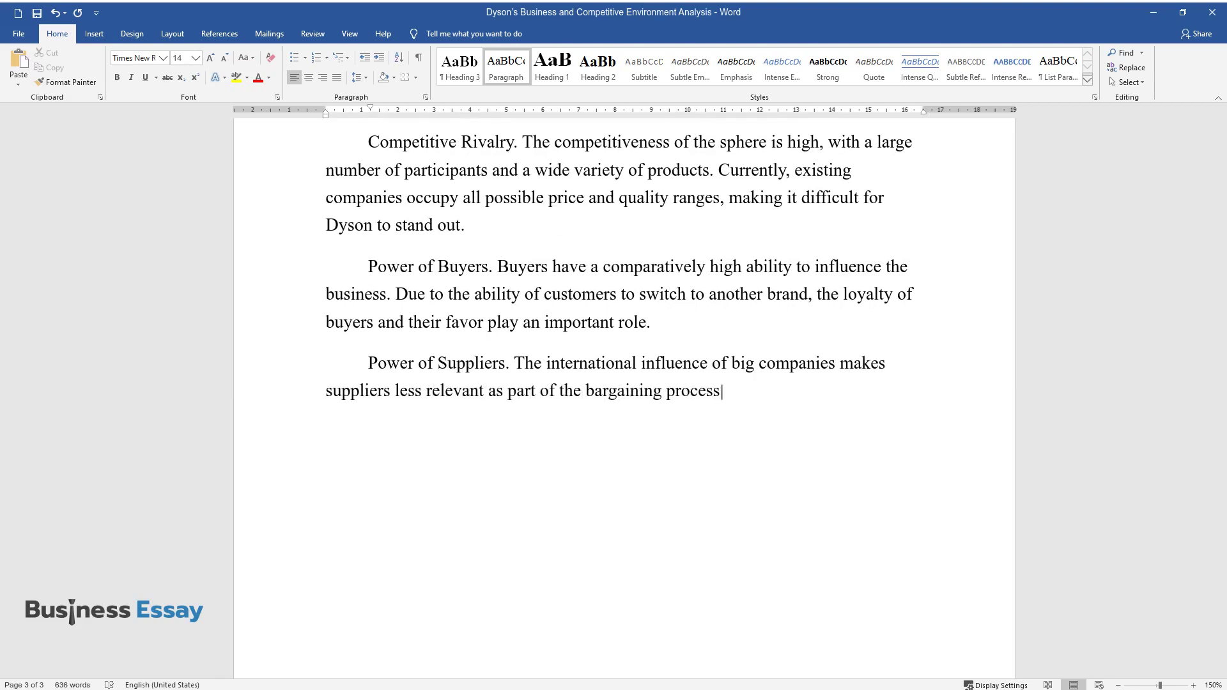
type(", as they can be freely changed if")
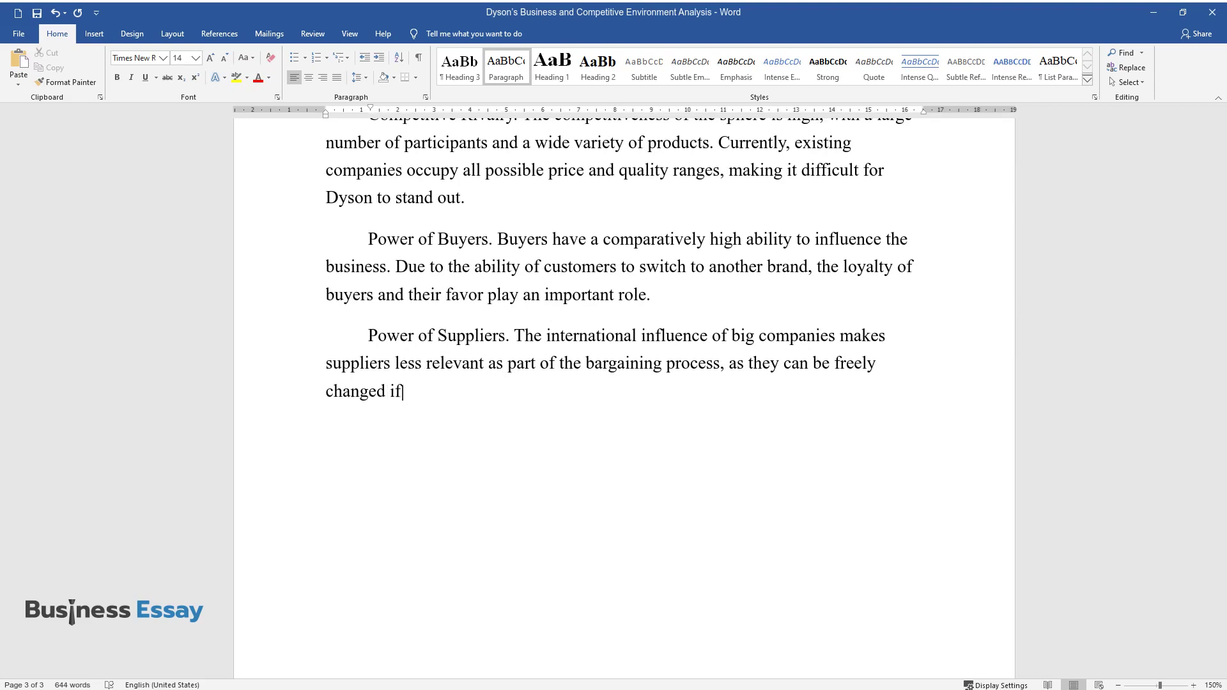
type(" needed. Dyson commands enough pop")
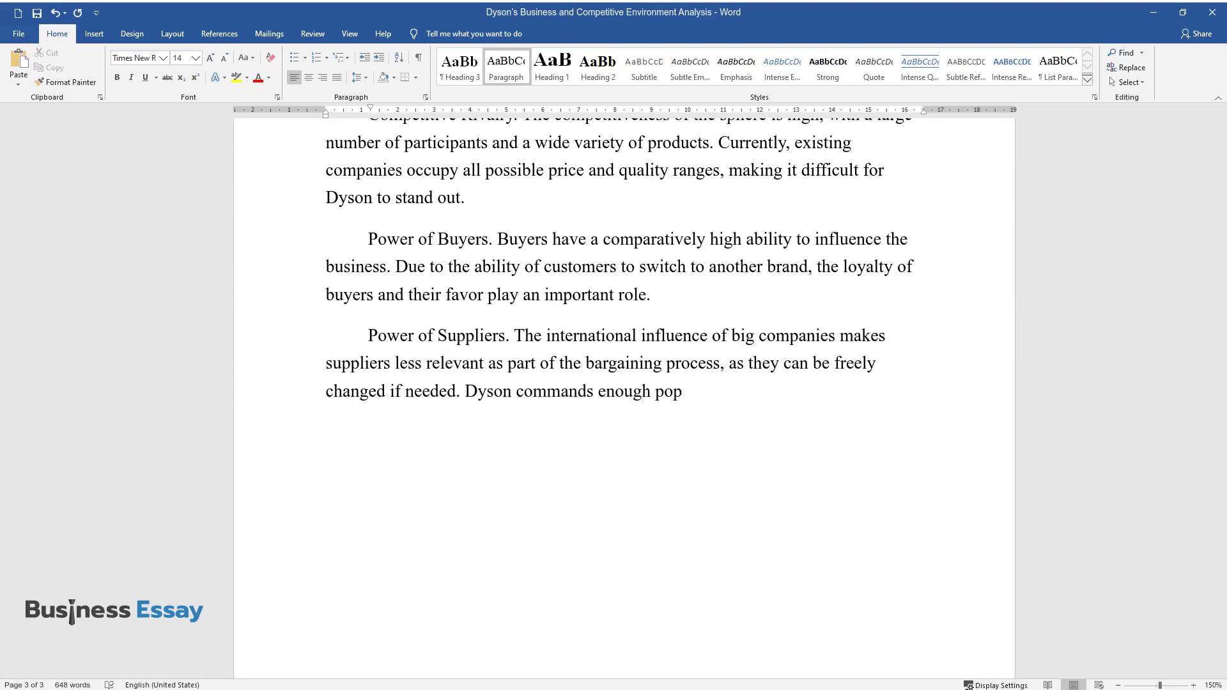
type("ularity and influence to decide on who they want to")
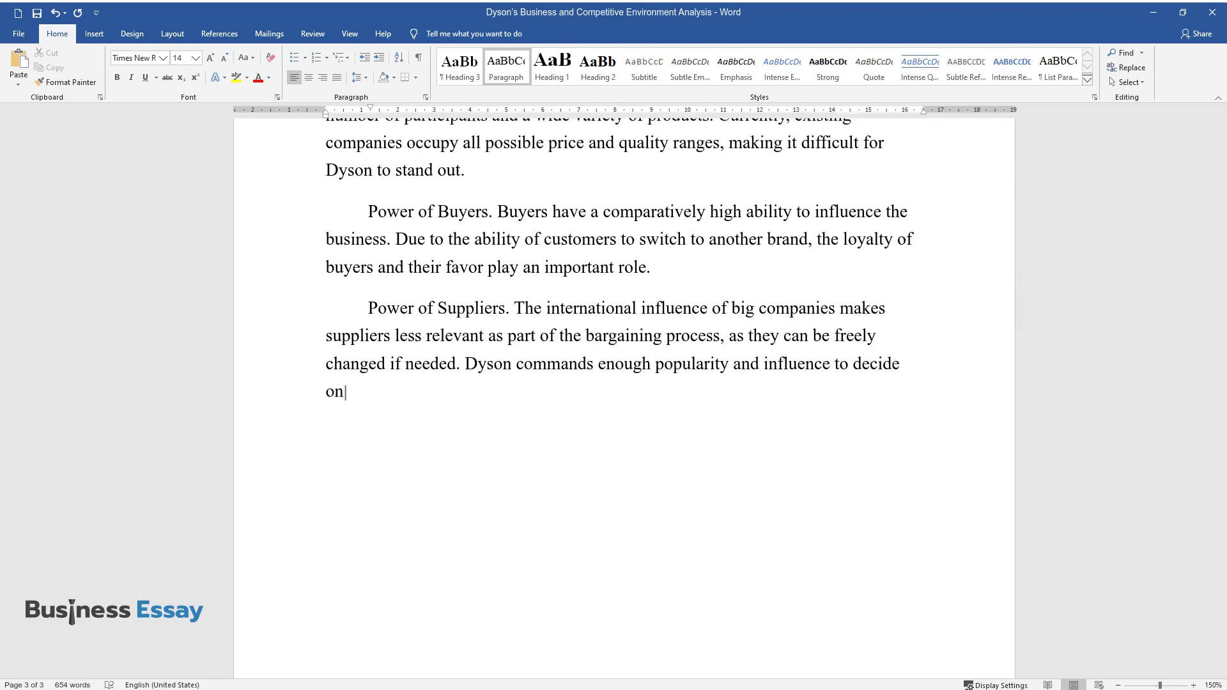
type(" partner with.")
Step: Begin a New Business Threats paragraph about the many well-known, established companies
key("Return")
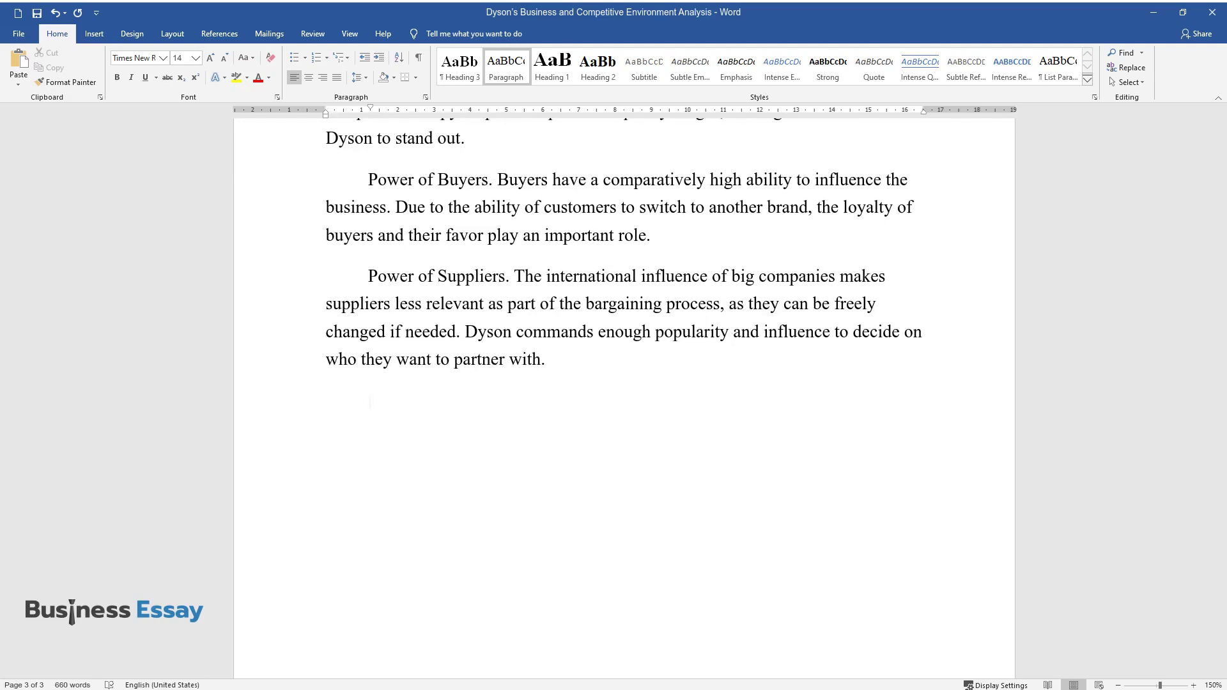
type("New Business Thr")
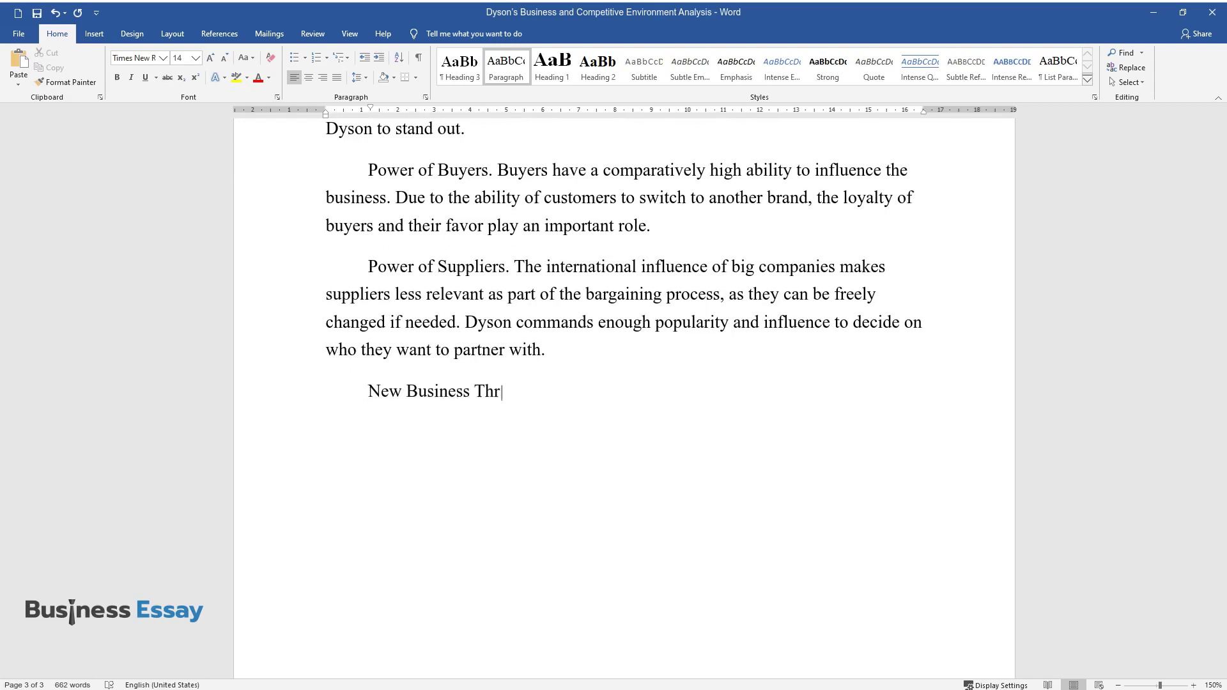
type("eats. Due to the currently high num")
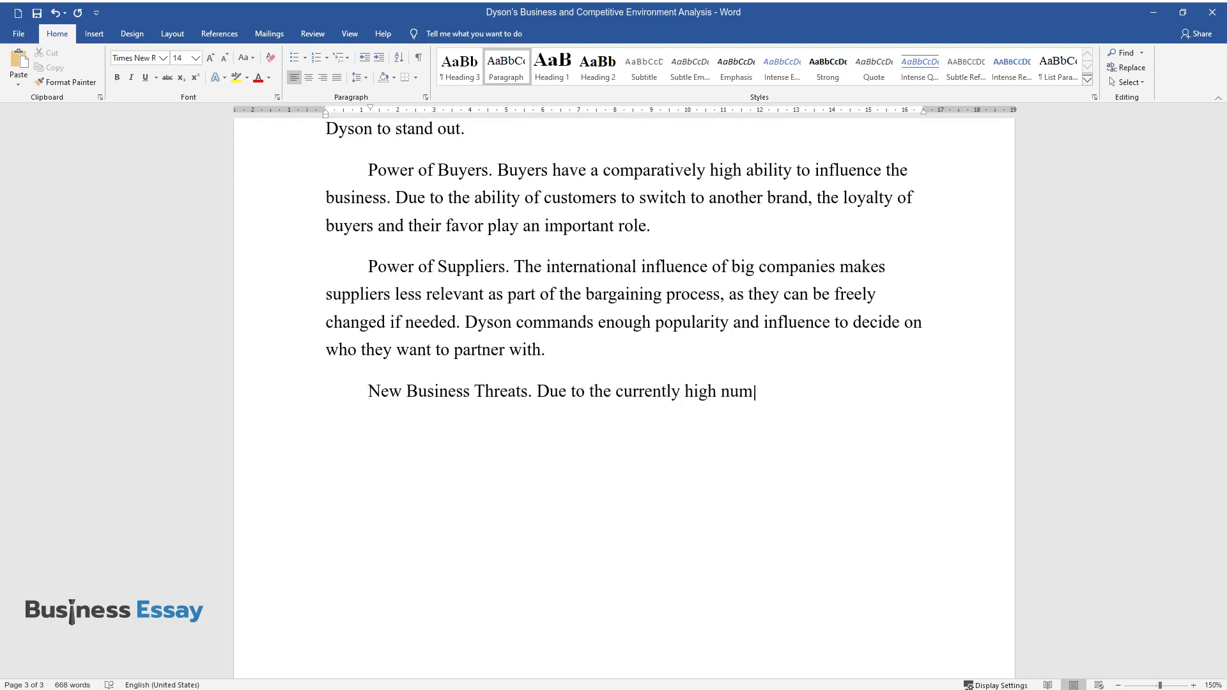
type("ber of well-known, established, an")
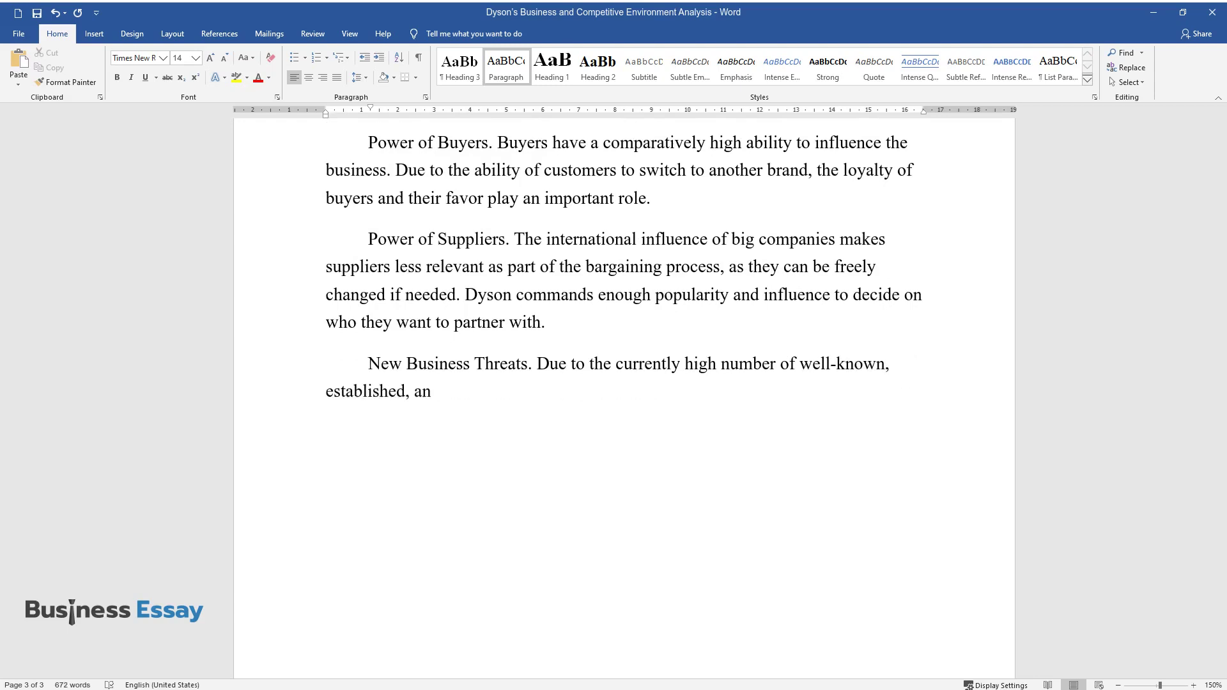
type("d popular options in the saturated ")
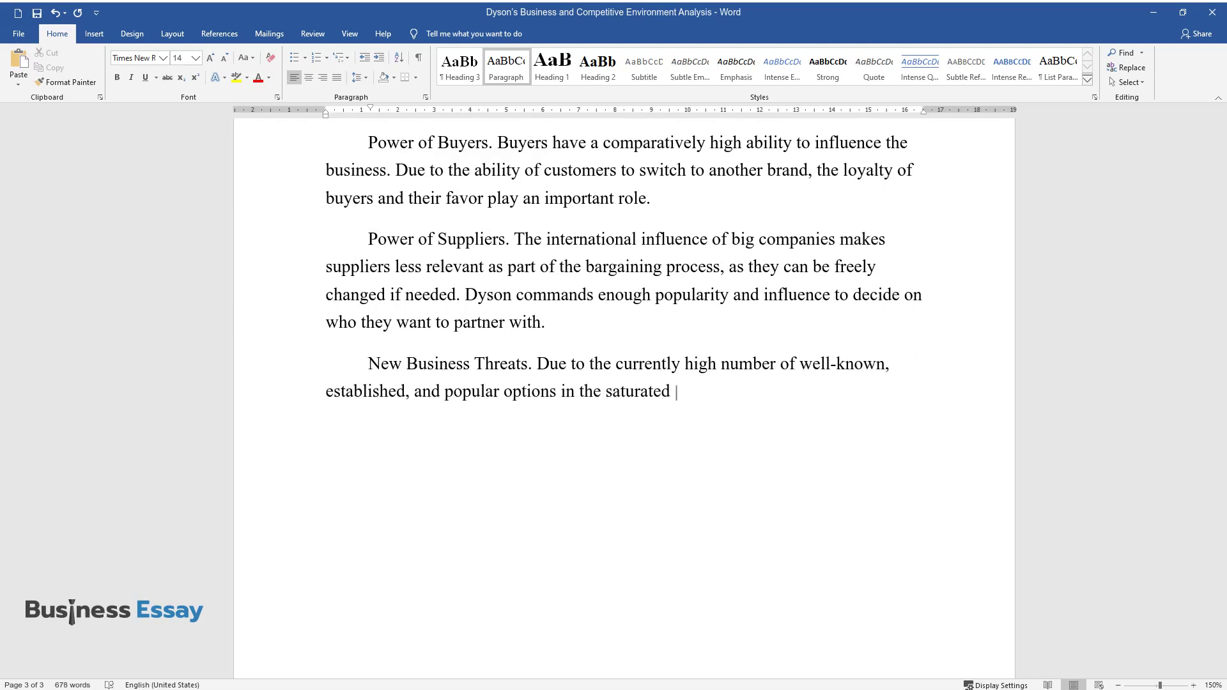
type("market, the threat of new entrants")
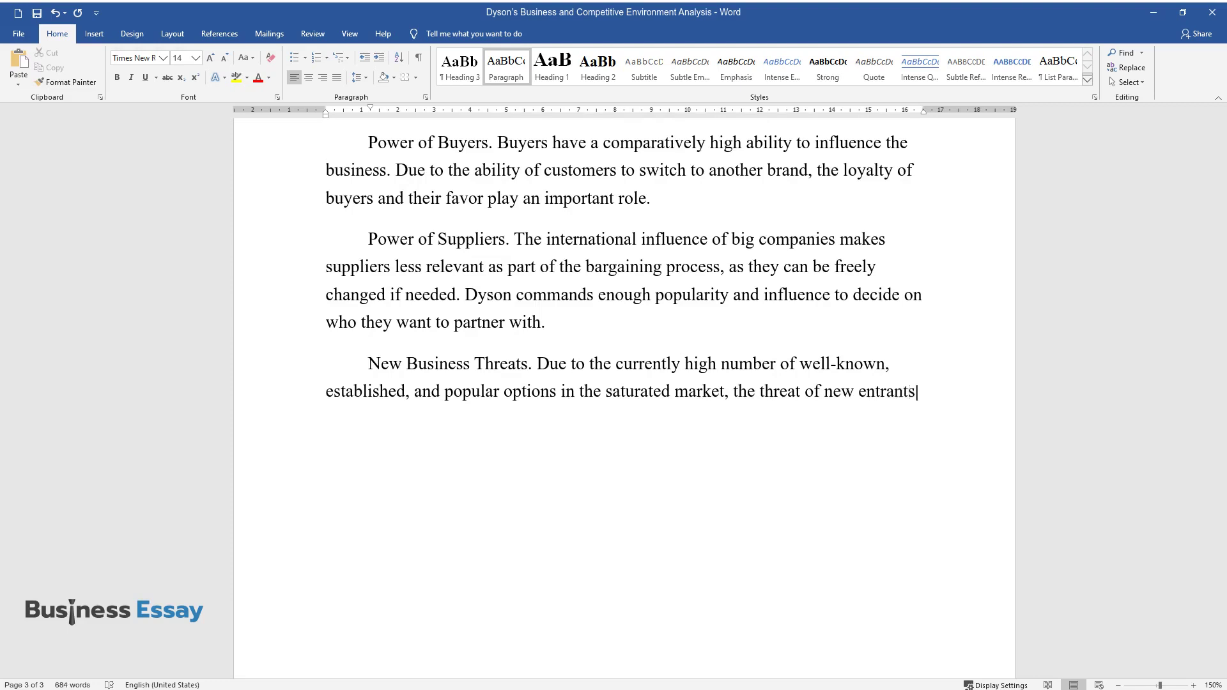
type(" can be varied. If an organization ")
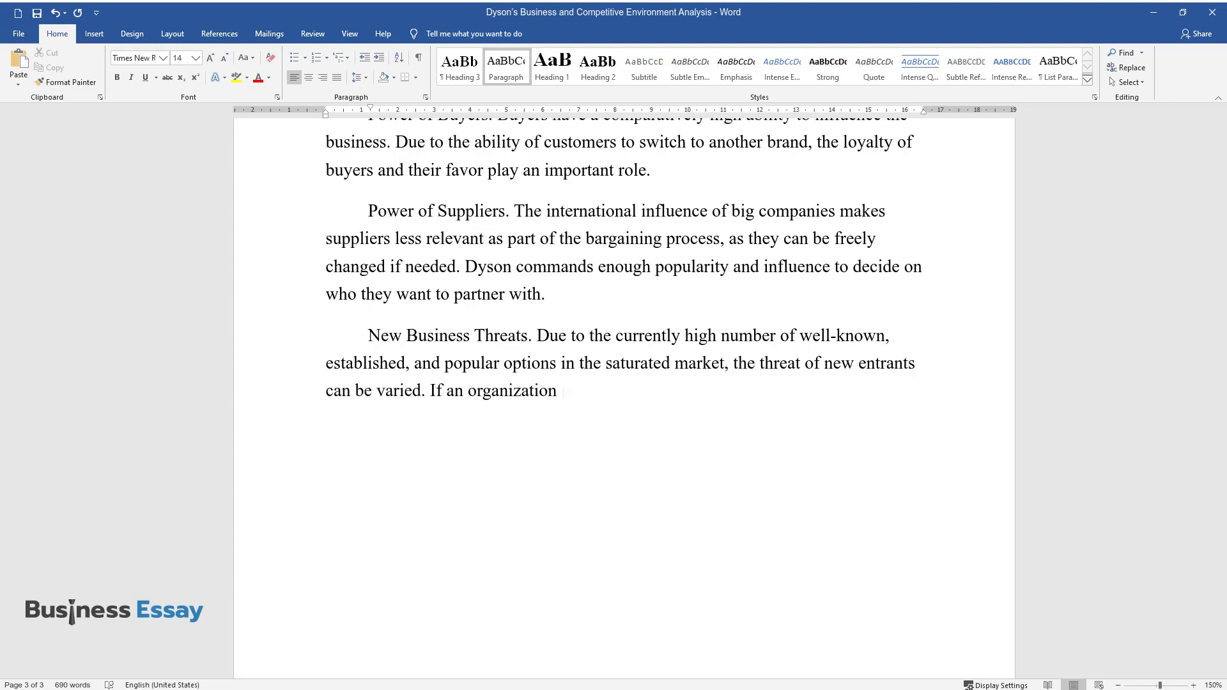
type("produces an innovative piece of te")
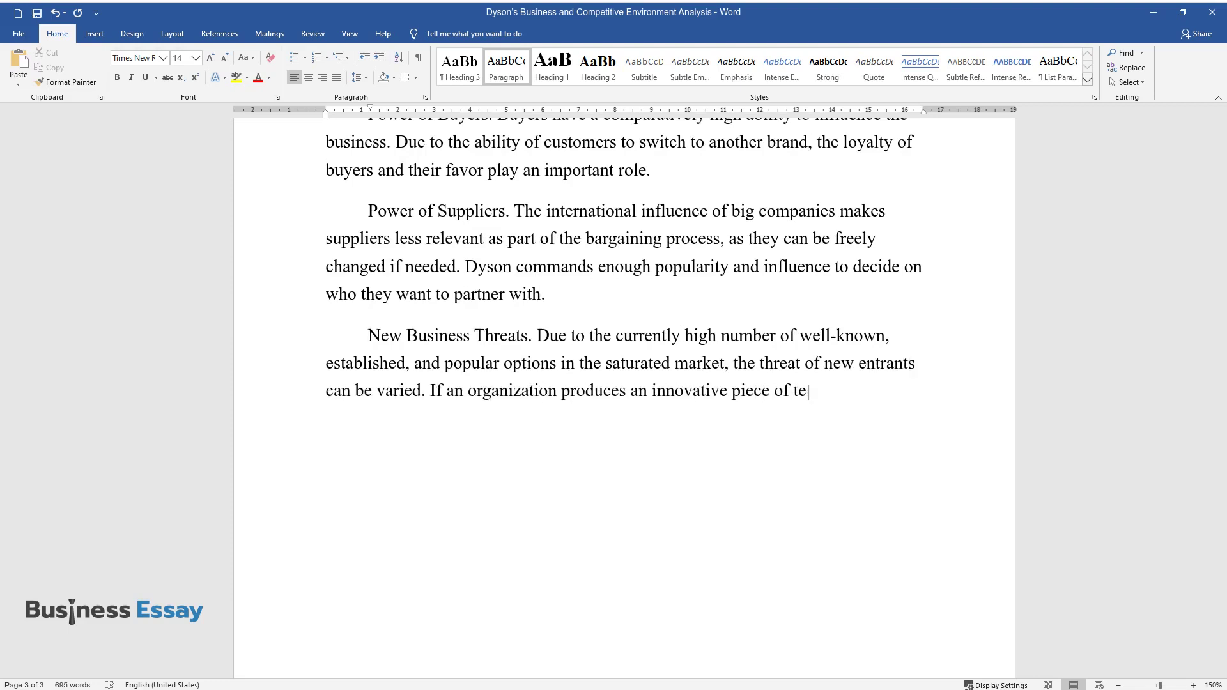
type("chnology, it will likely cause a d")
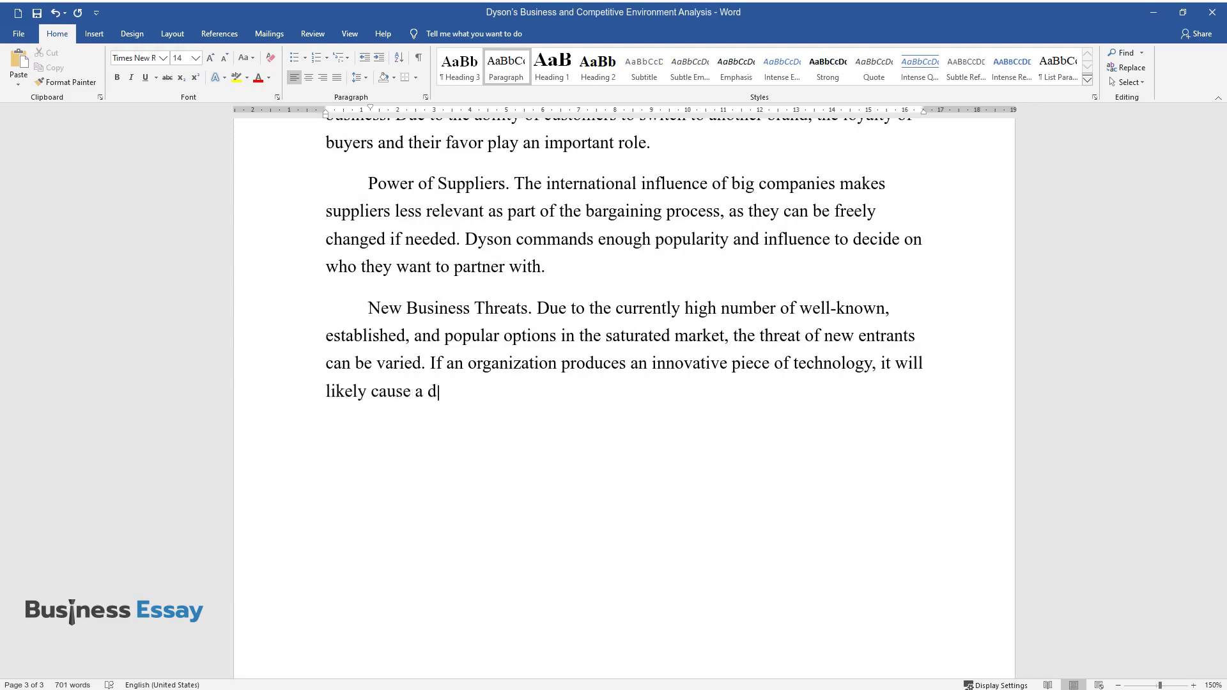
type("isruption to the home appliance mar")
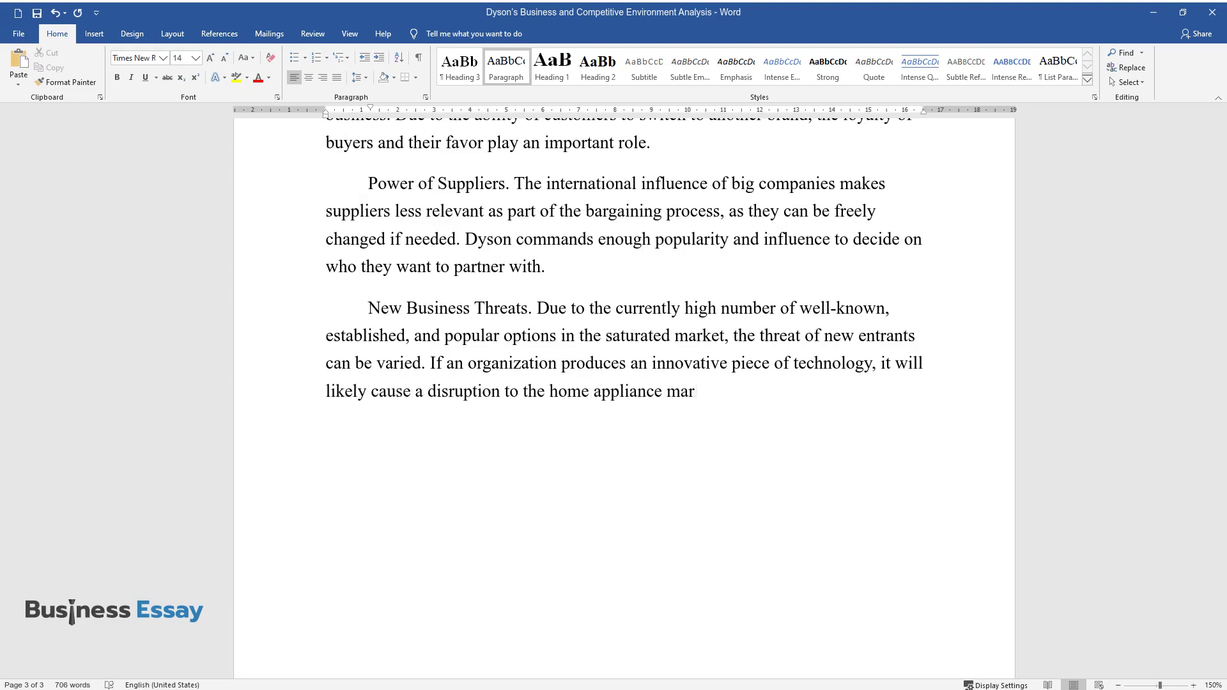
type("ket as a whole and become highly c")
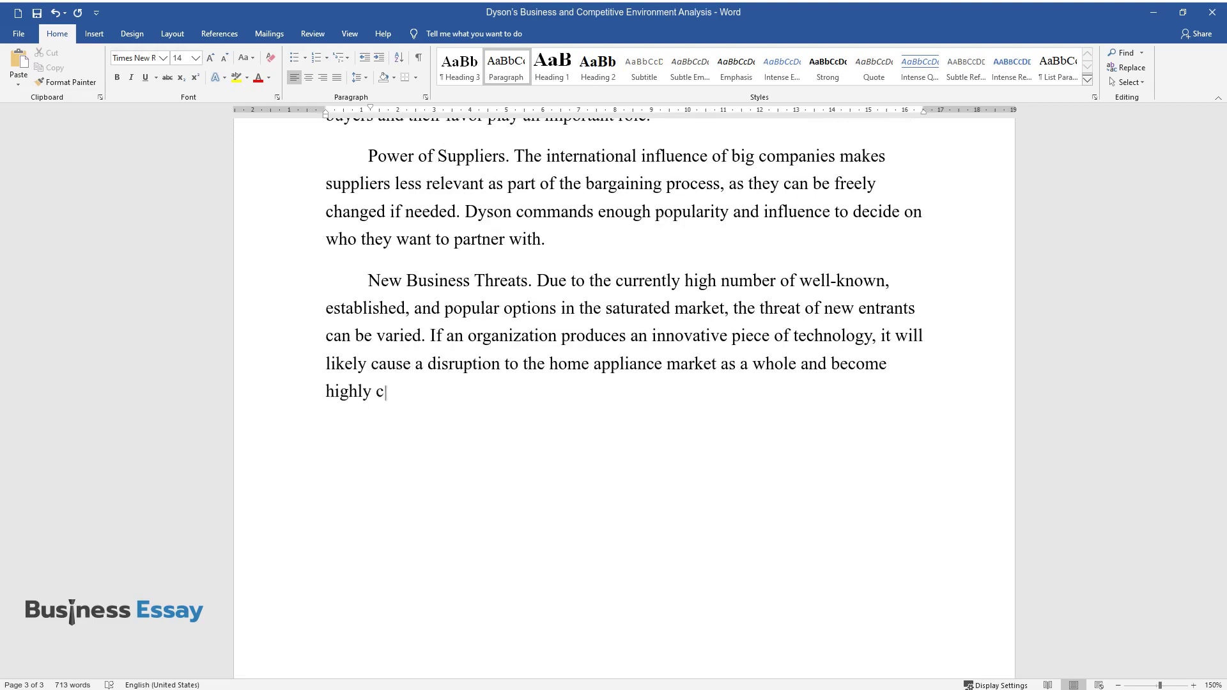
type("ompetitive as a result. However, if")
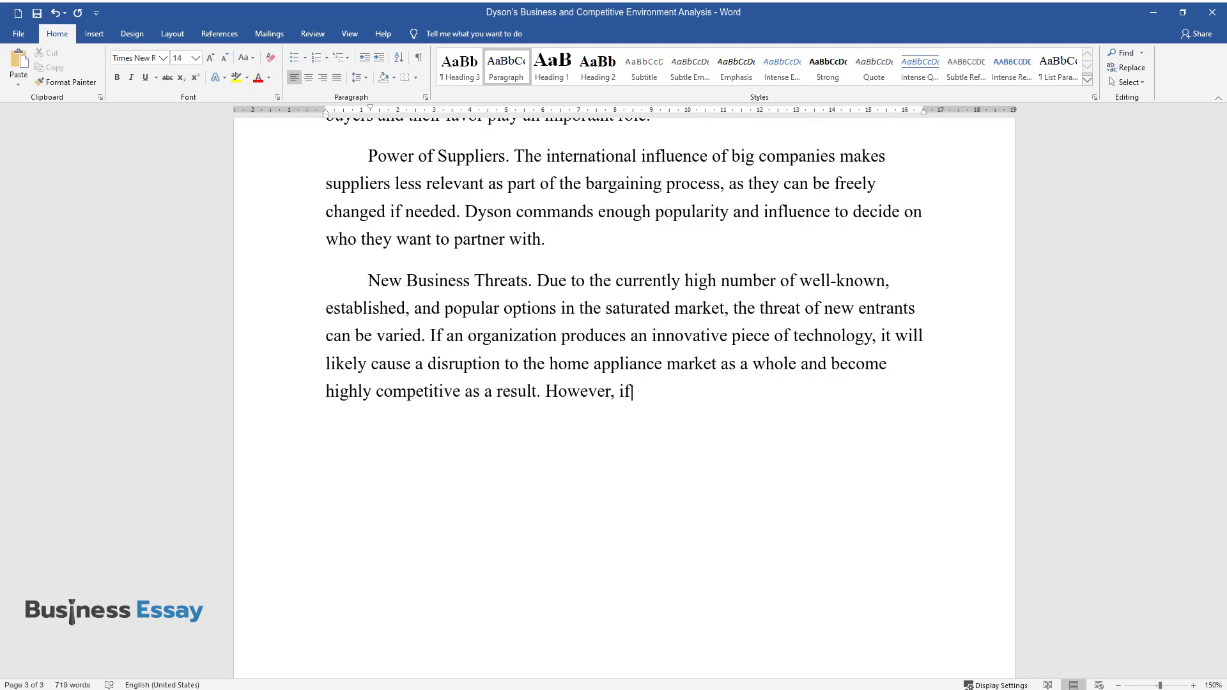
type(" the product offered by a new comp")
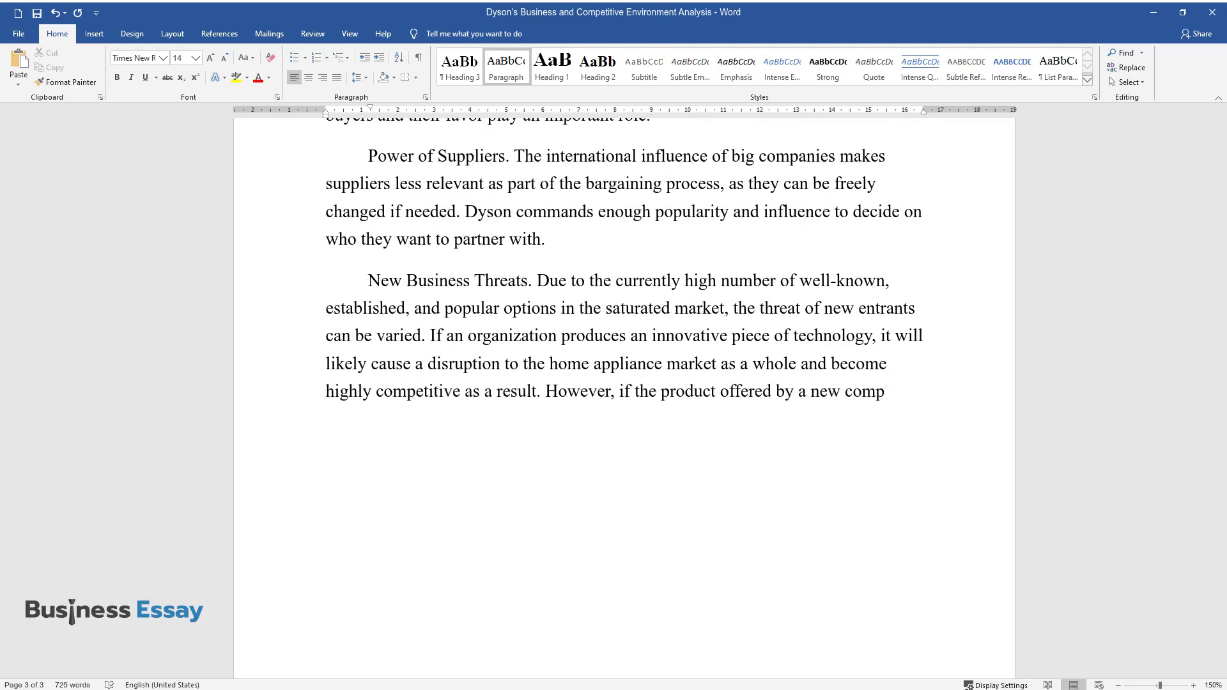
type("any is insufficient, it is likely t")
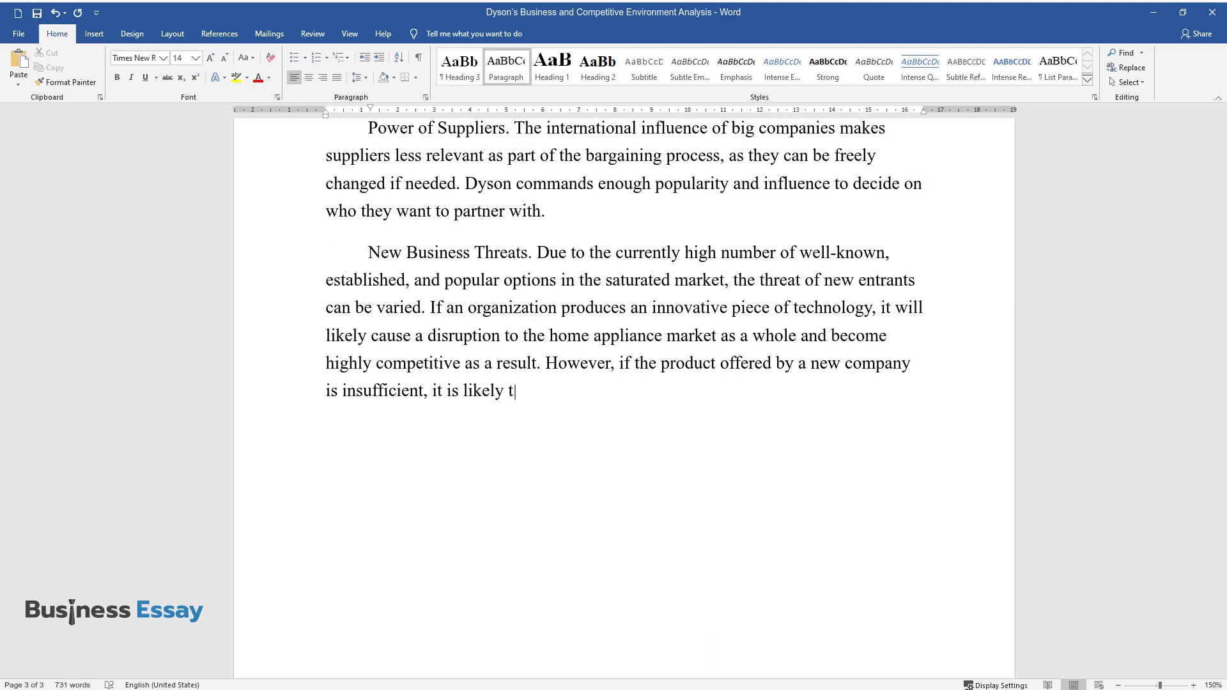
type("o be overshadowed and forgotten.")
Step: Write the Threat of Substitutes paragraph and start the summary on Dyson's especially difficult business climate
key("Return")
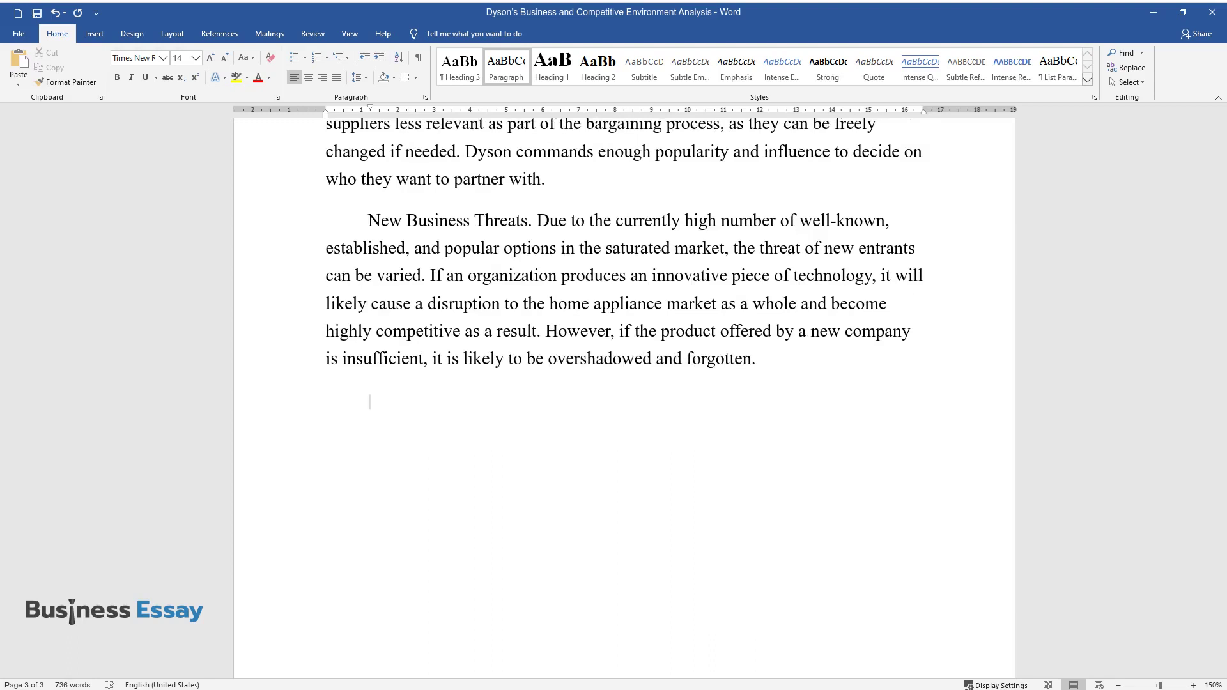
type("The threat of Subst")
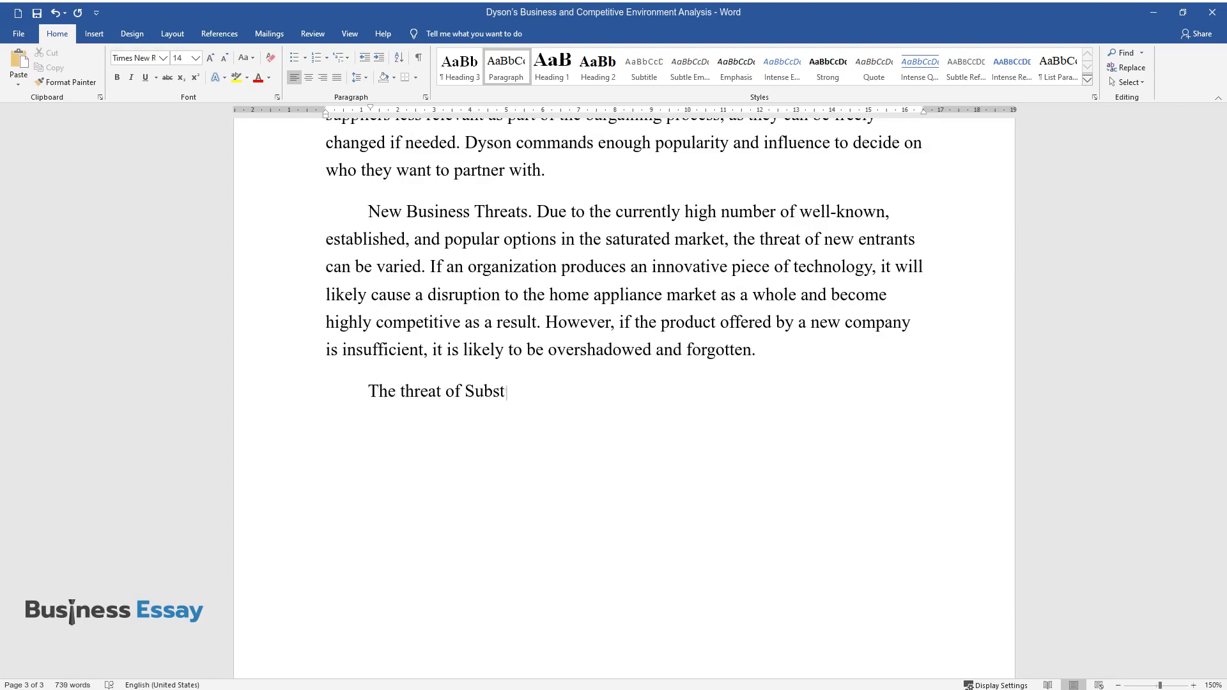
type("itutes. With the advancement of techn")
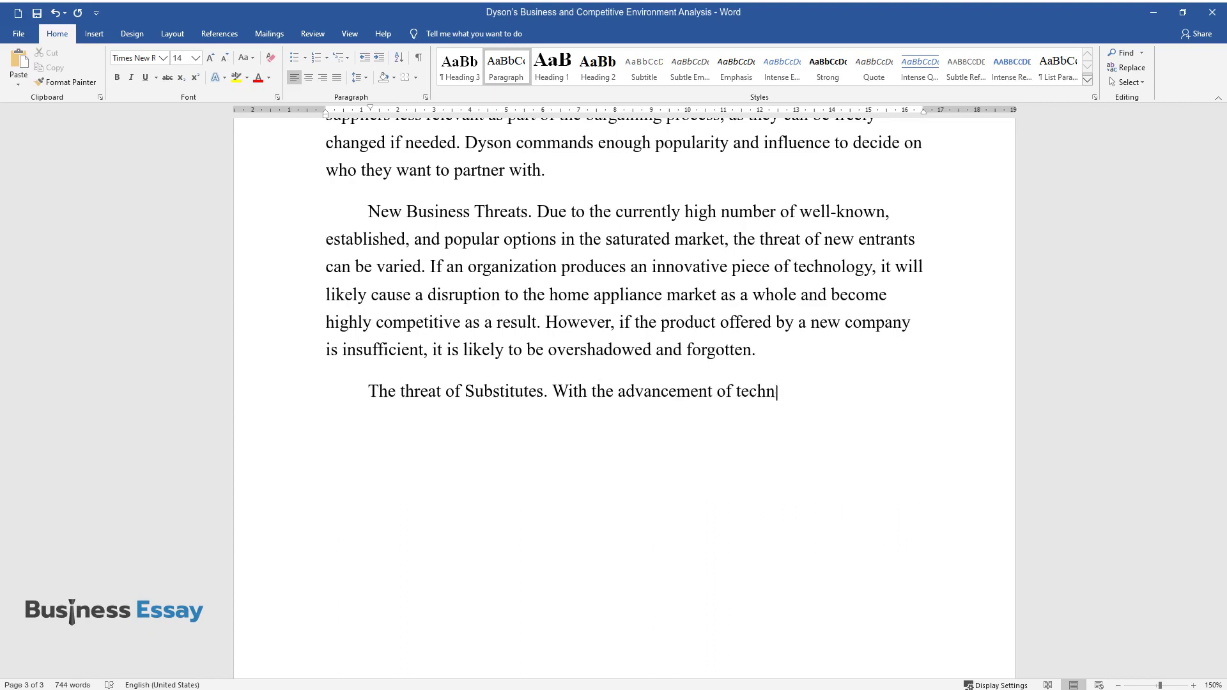
type("ology, the fear of substitutes become")
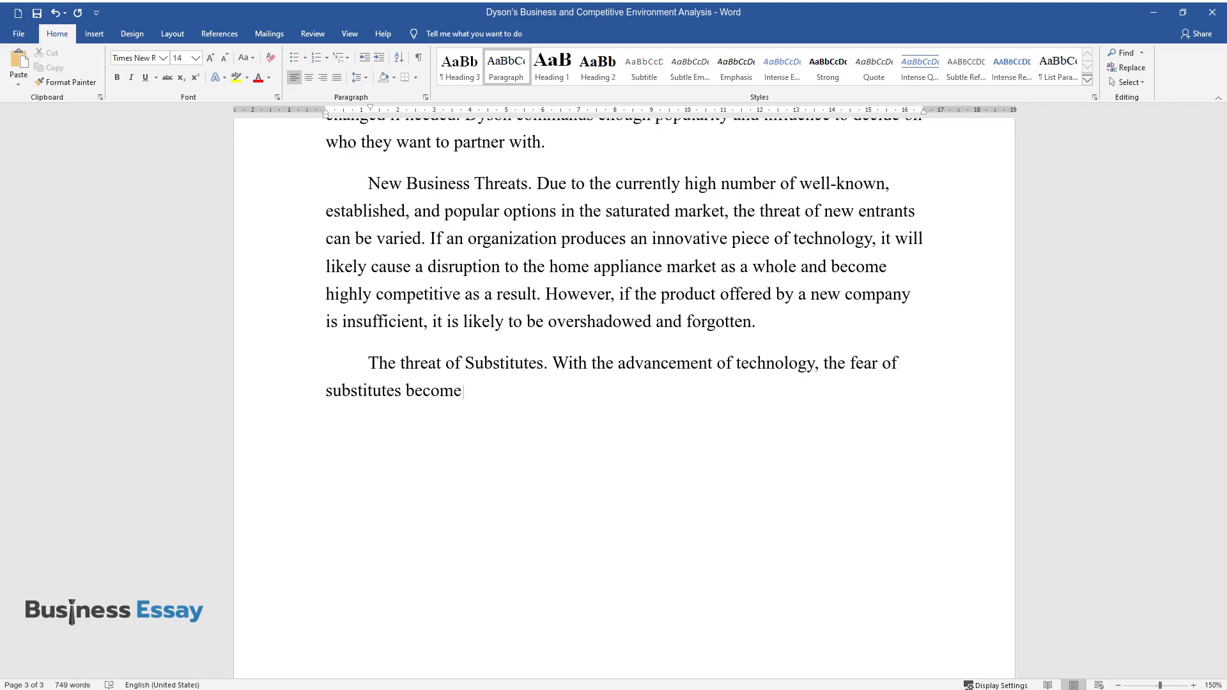
type("s higher as other companies work to")
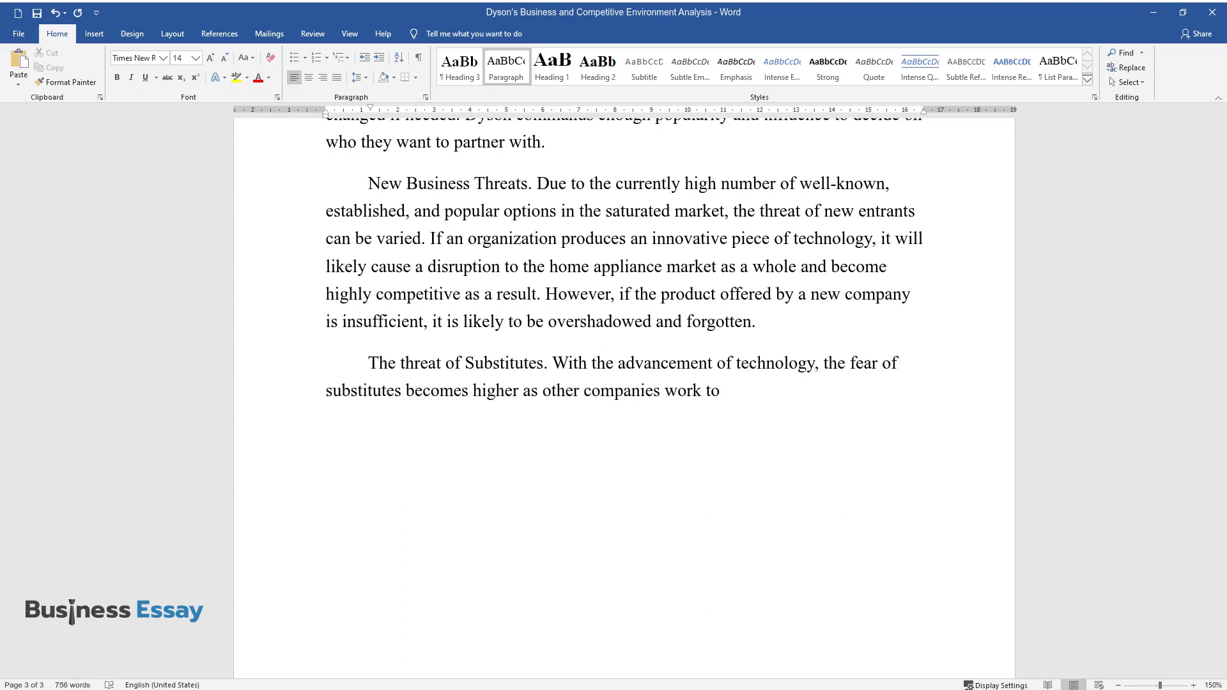
type(" promote their produc")
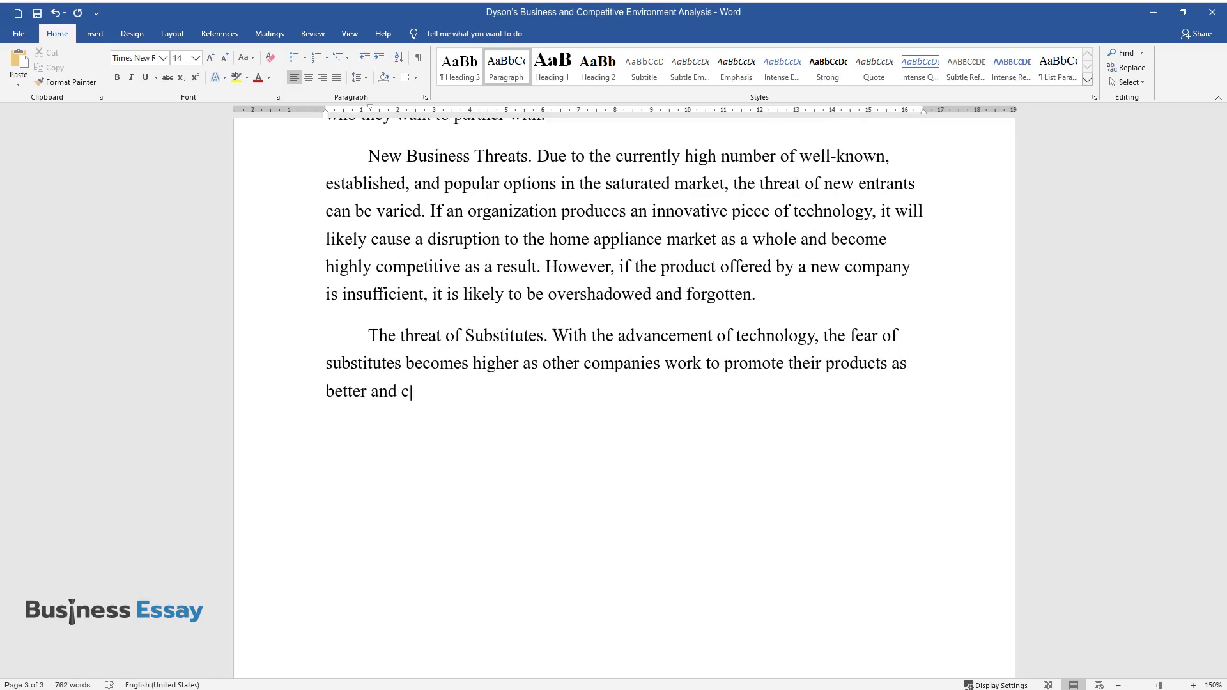
type("ts as better and cheaper than their alternatives.")
key("Return")
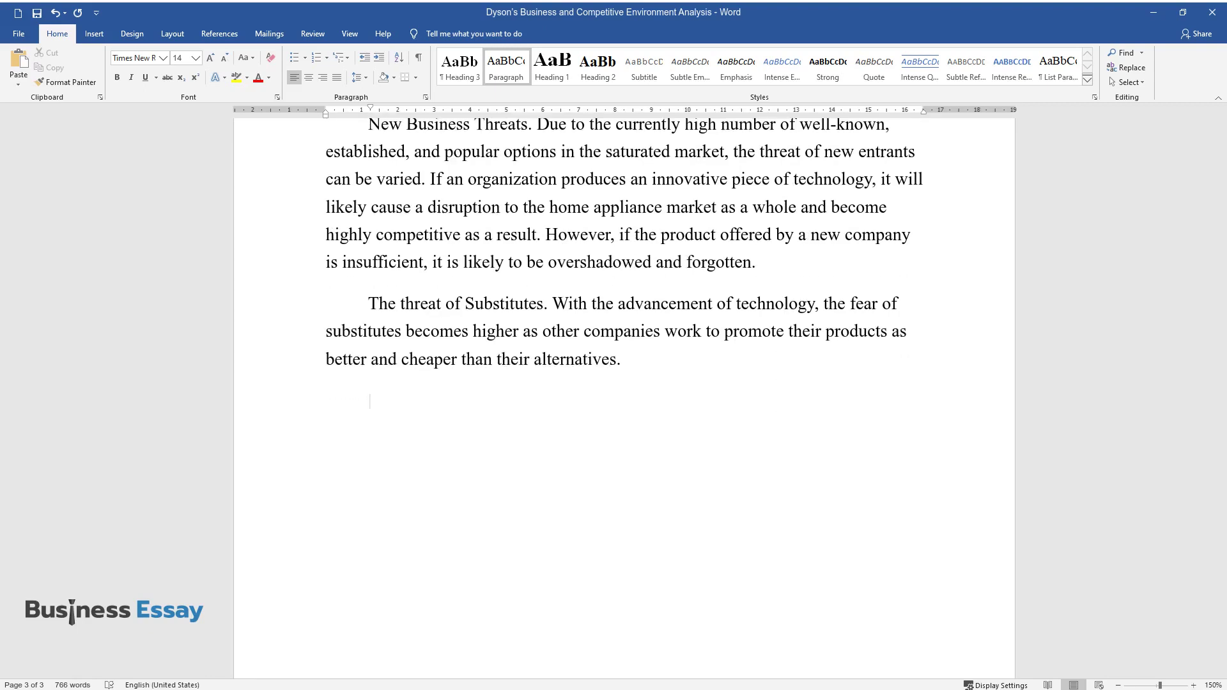
type("It can be surmised th")
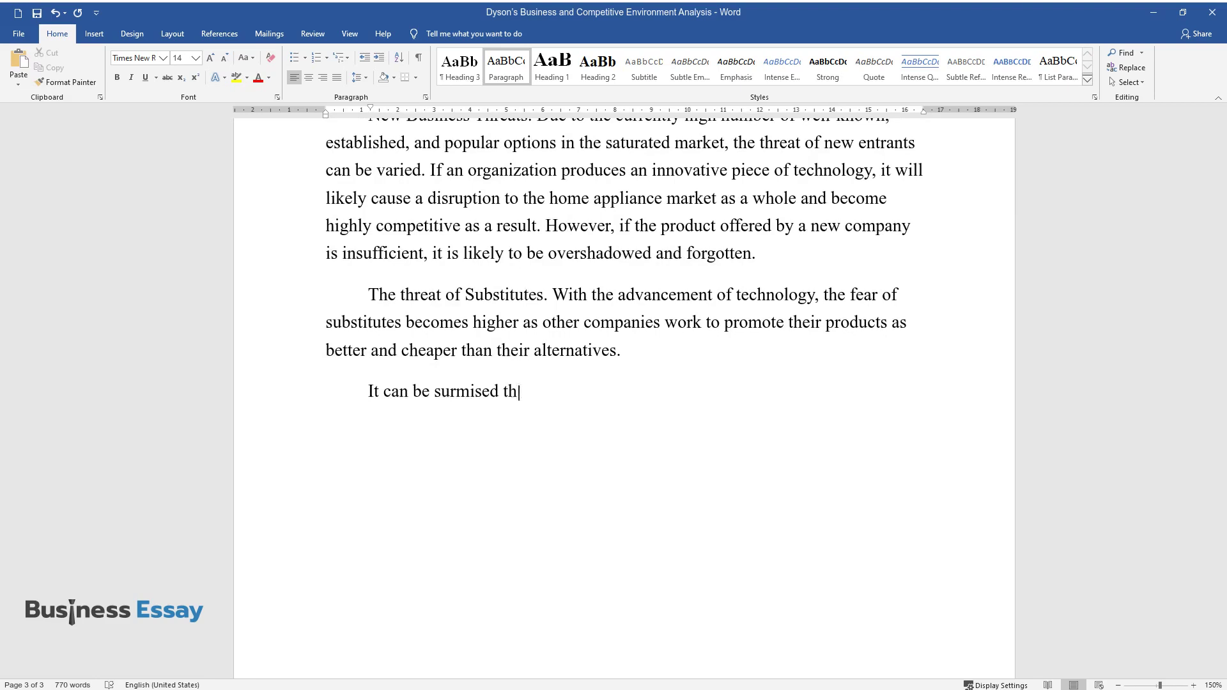
type("at the Dyson Brand Currently exist")
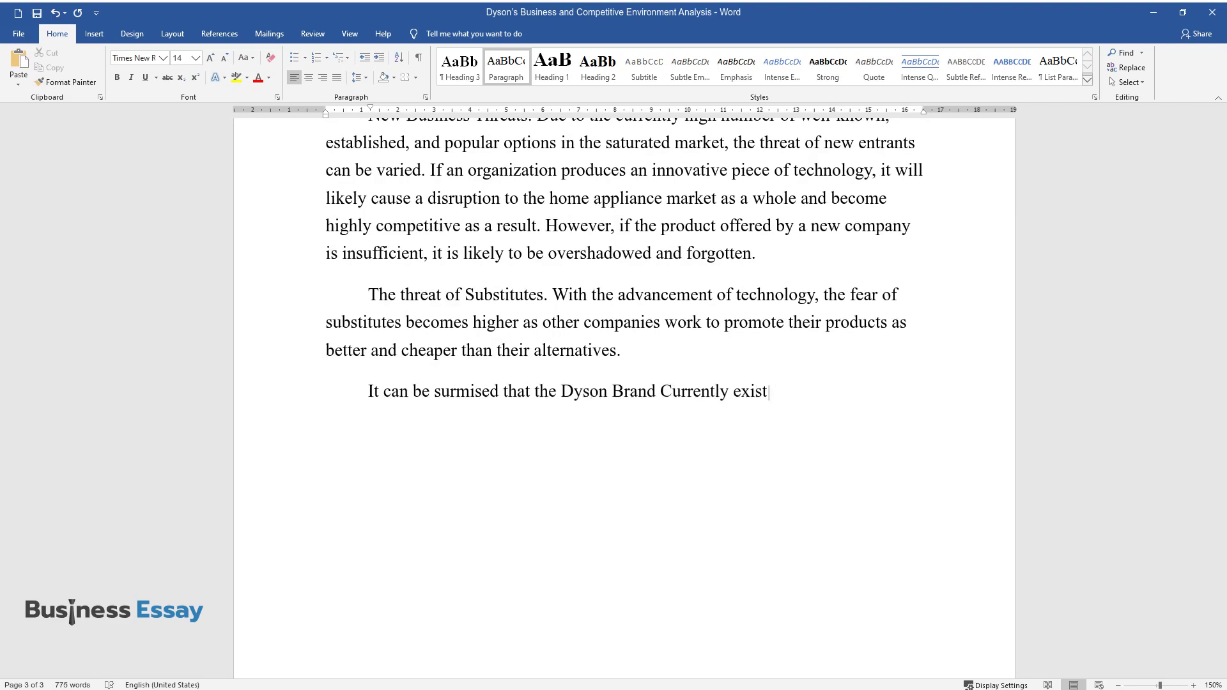
type("s in an especially difficult busine")
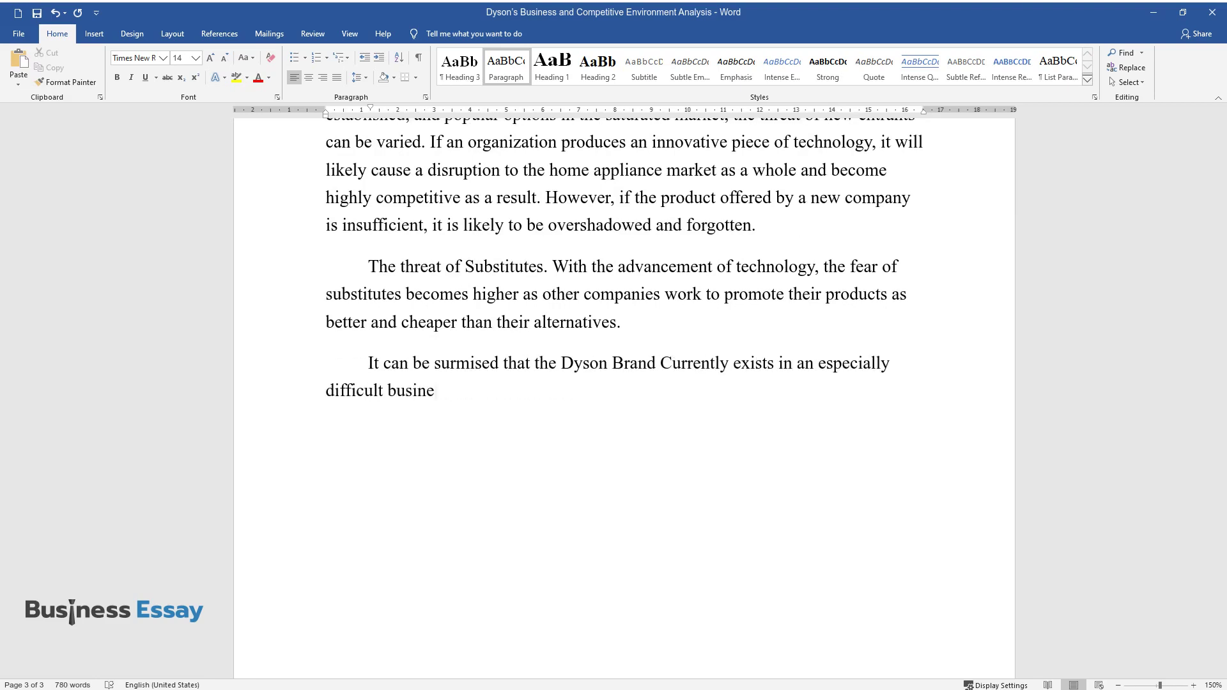
type("ss climate. Surrounded by business")
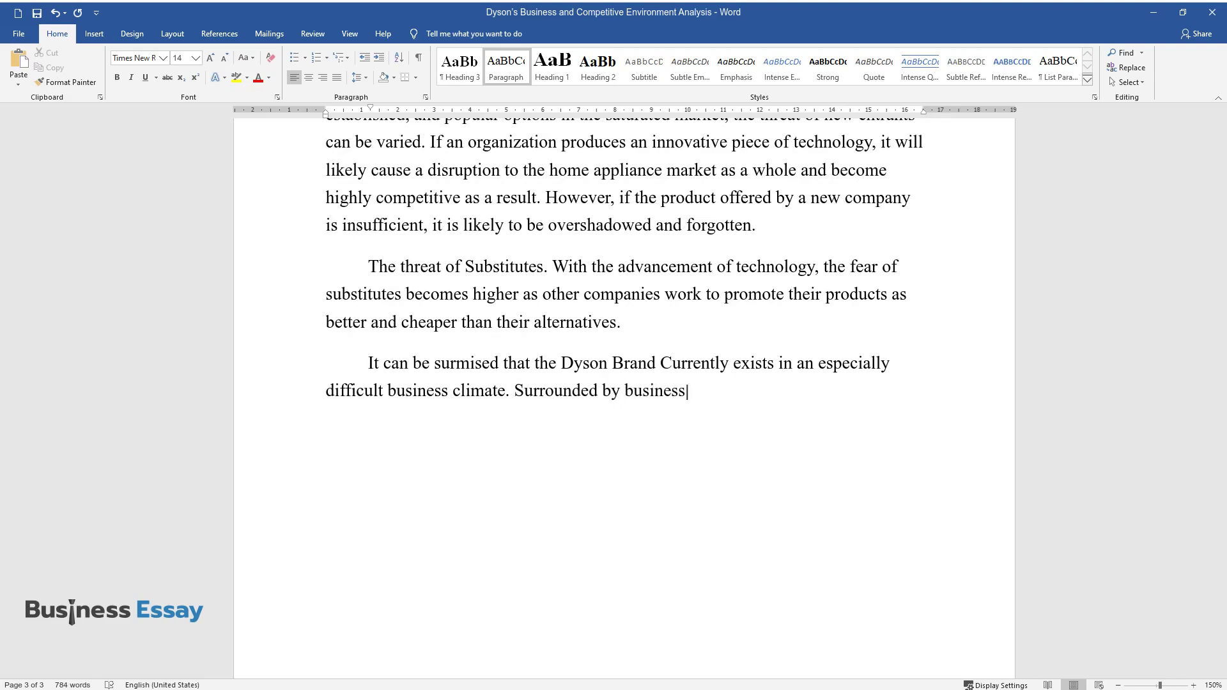
type("es that work to innovate their process and introduce")
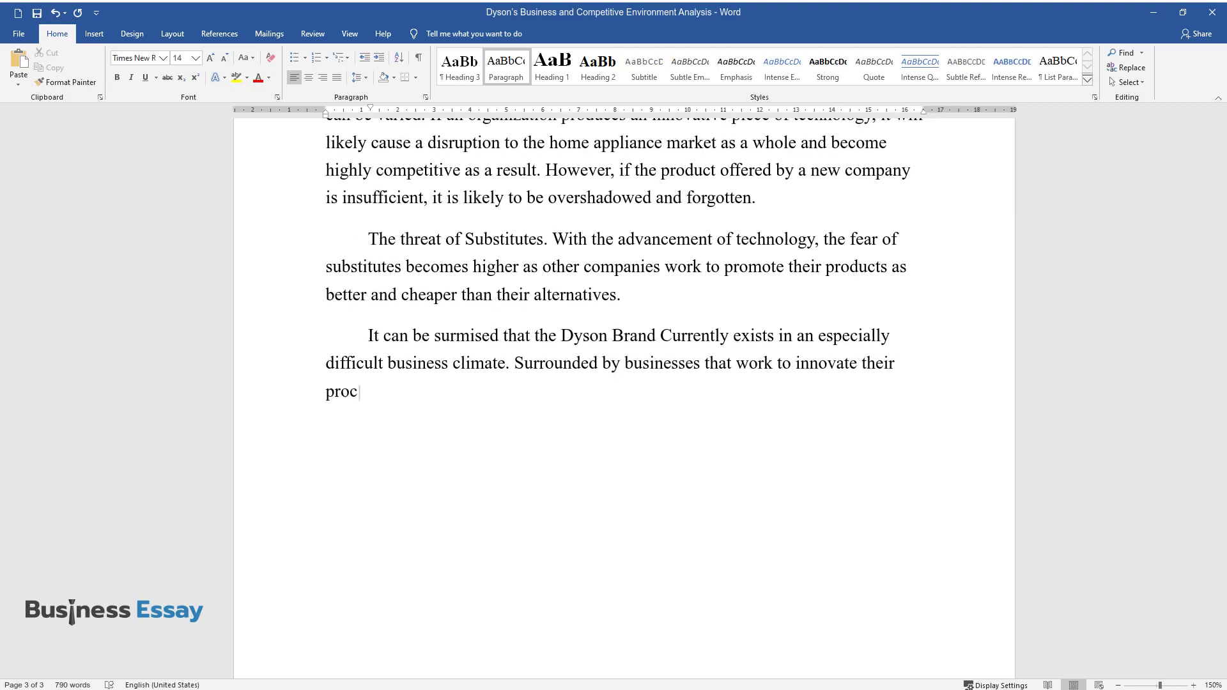
type(" new technology m")
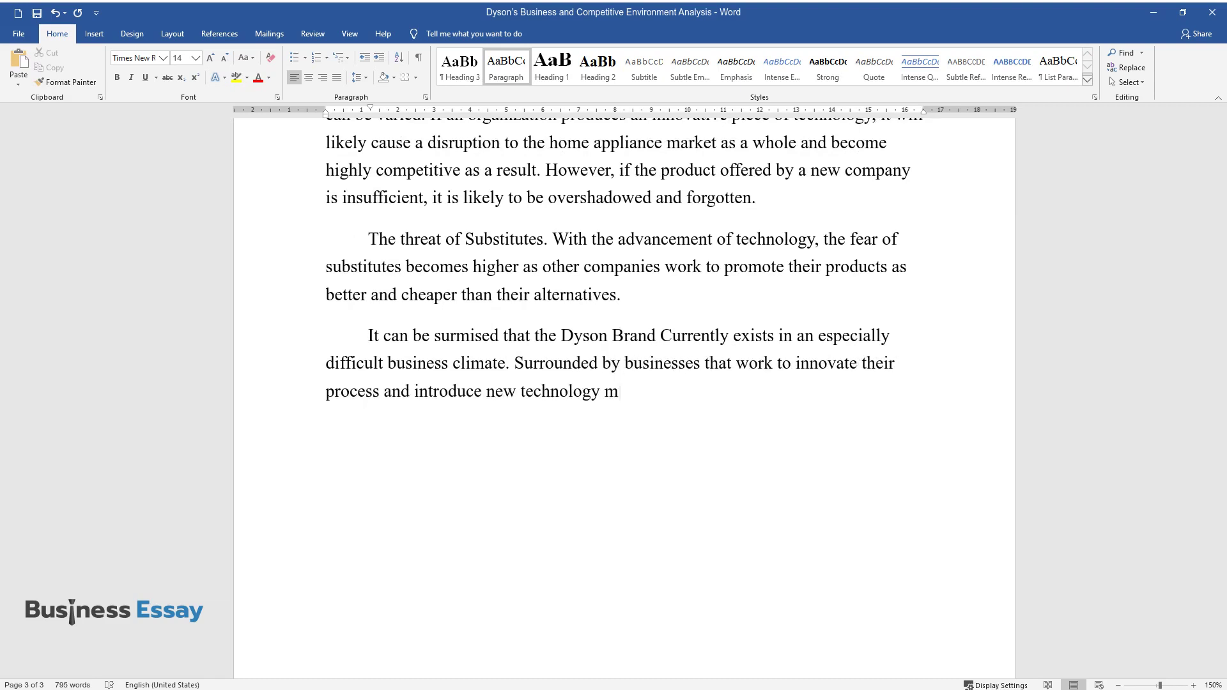
type("uch as it does, Dyson needs specifi")
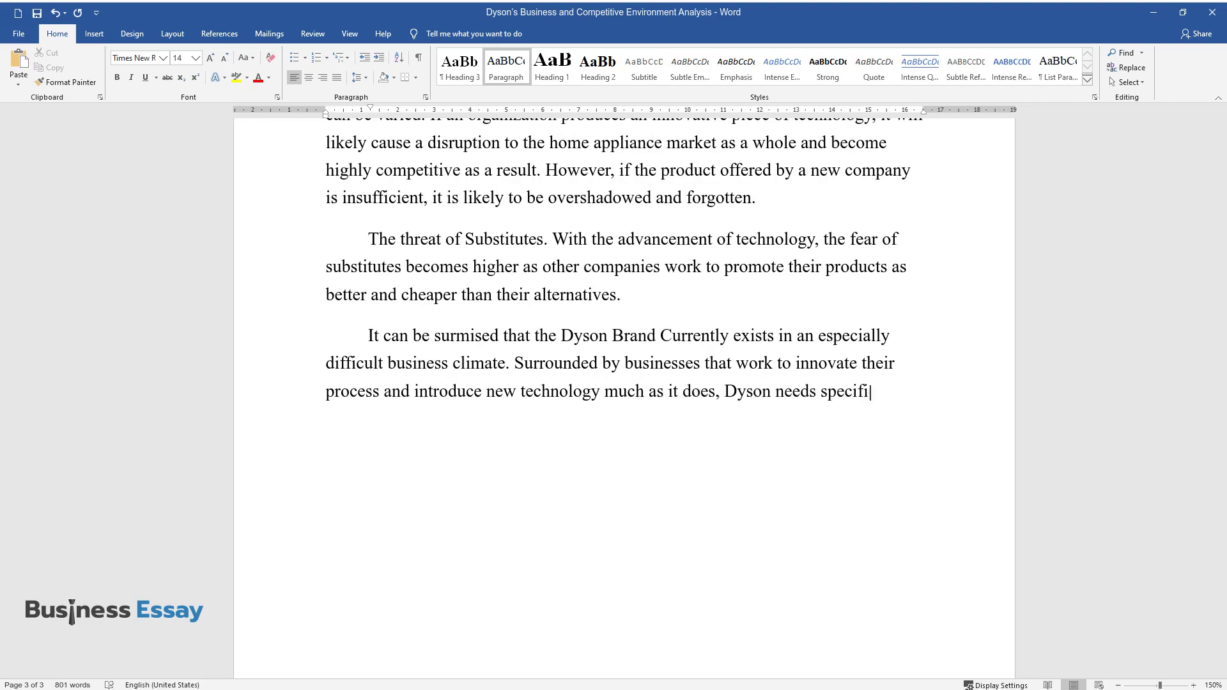
type("c and definitive qualities to be s")
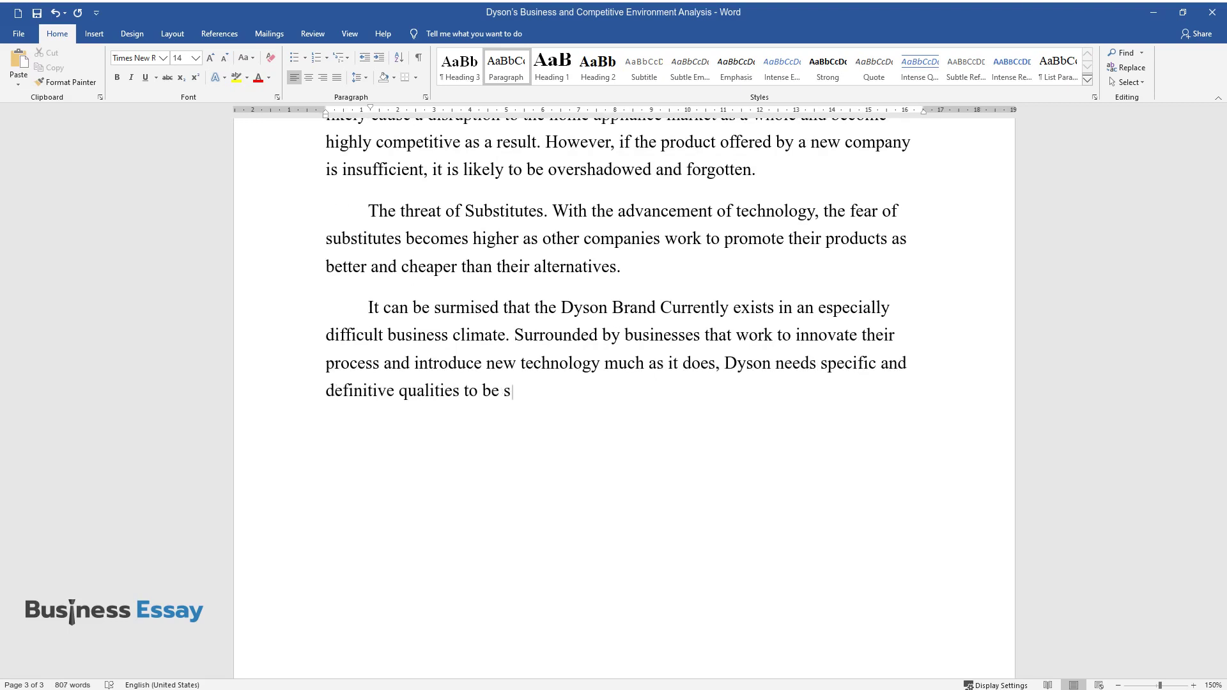
type("een as unique and worthwhile.")
Step: Add the 'Advice to the Business Organization' heading and begin its paragraph on the difficult global climate
key("Return")
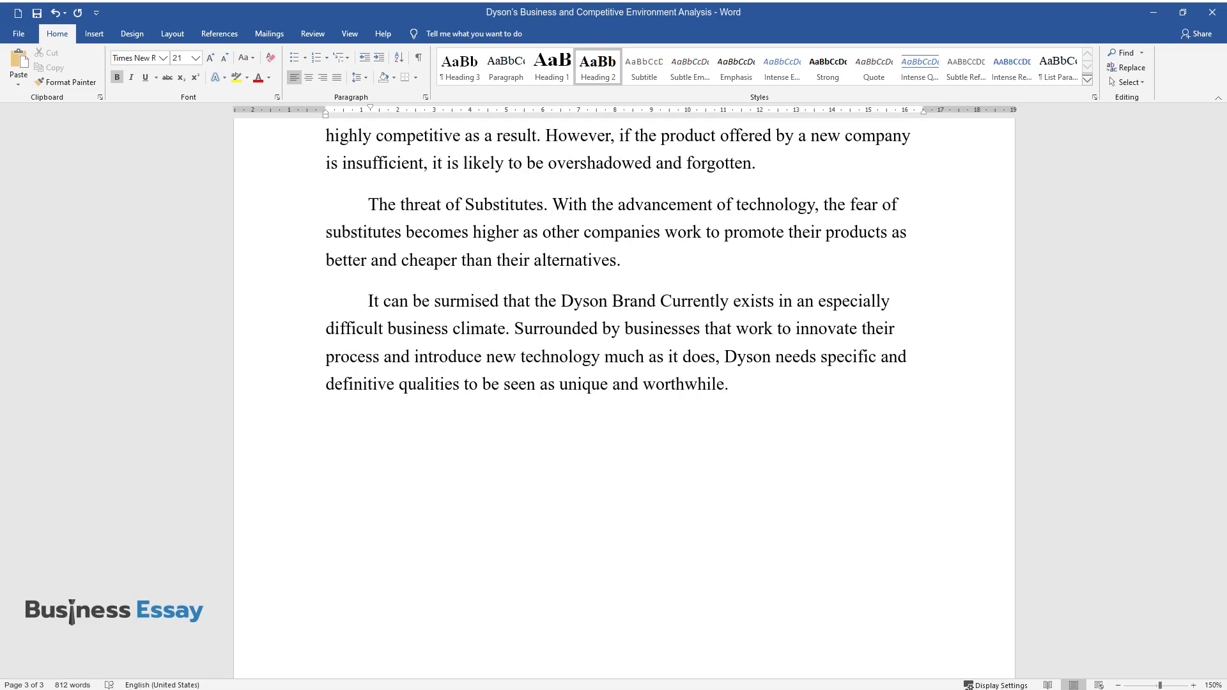
type("Advice to the Busi")
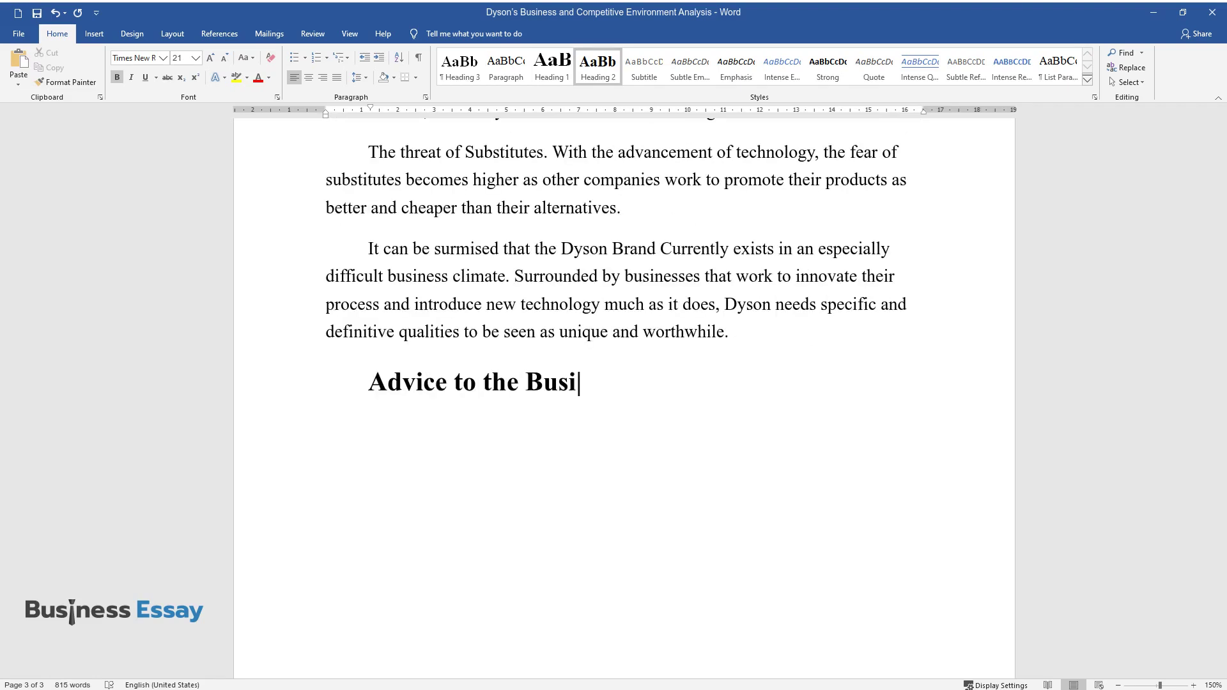
type("ness Organization")
key("Return")
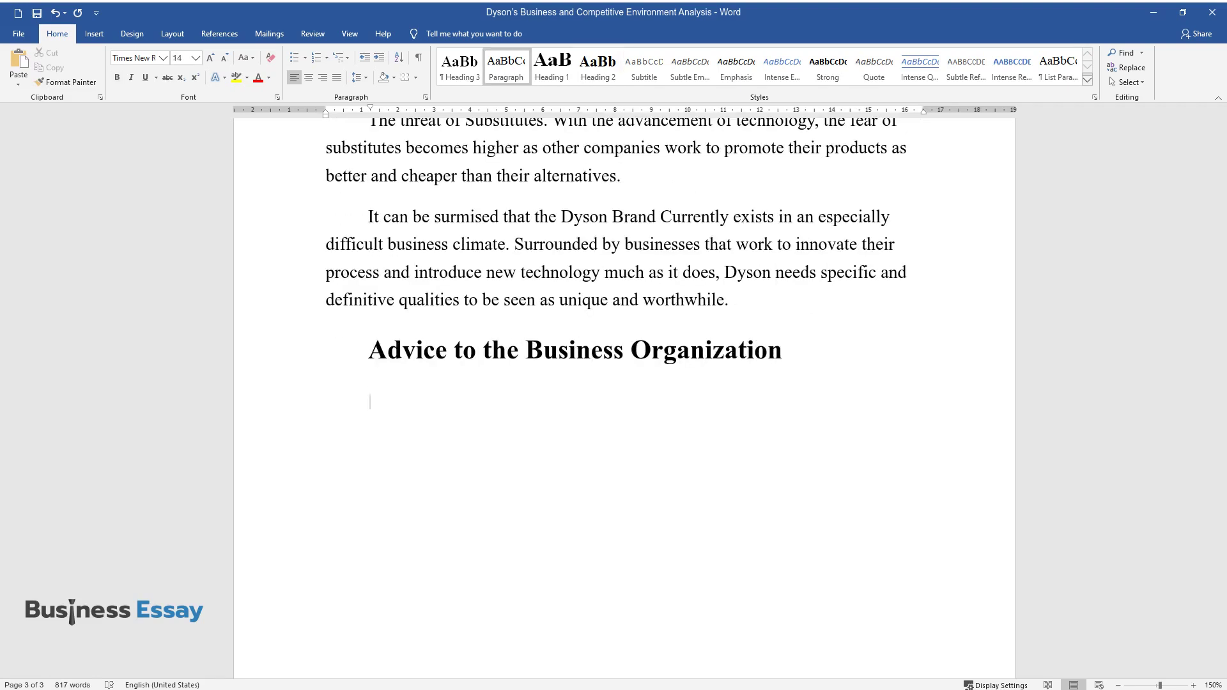
type("Due to the current difficu")
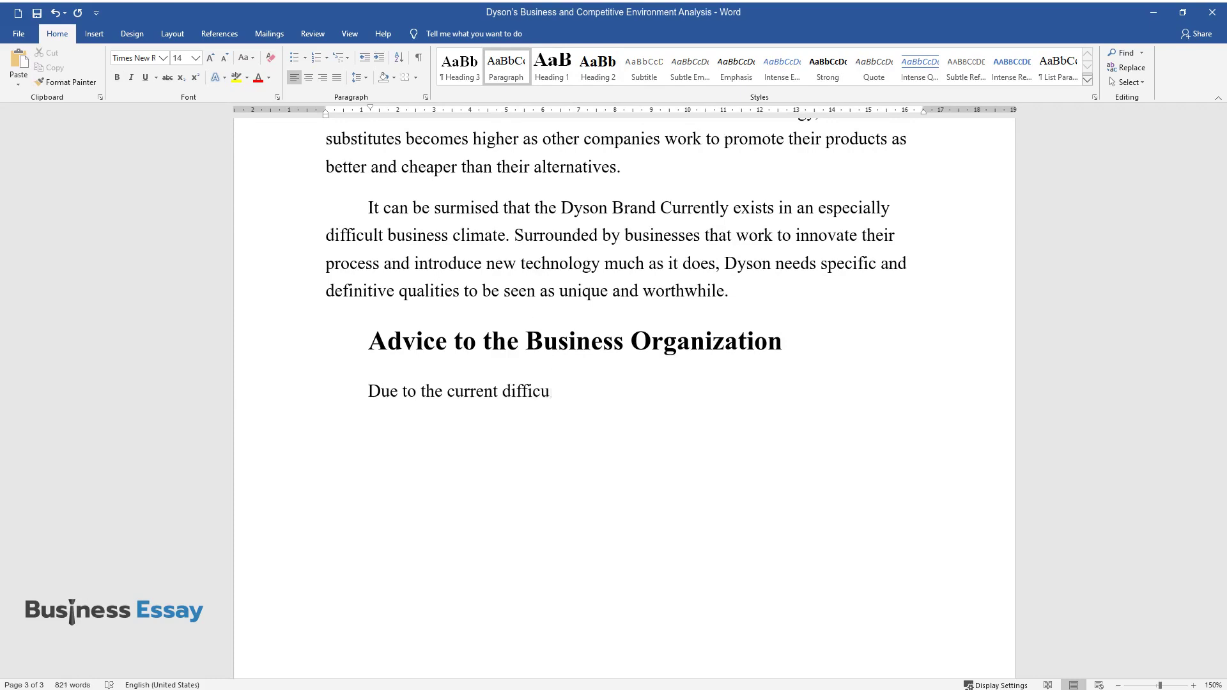
type("lt global climate for growth and d")
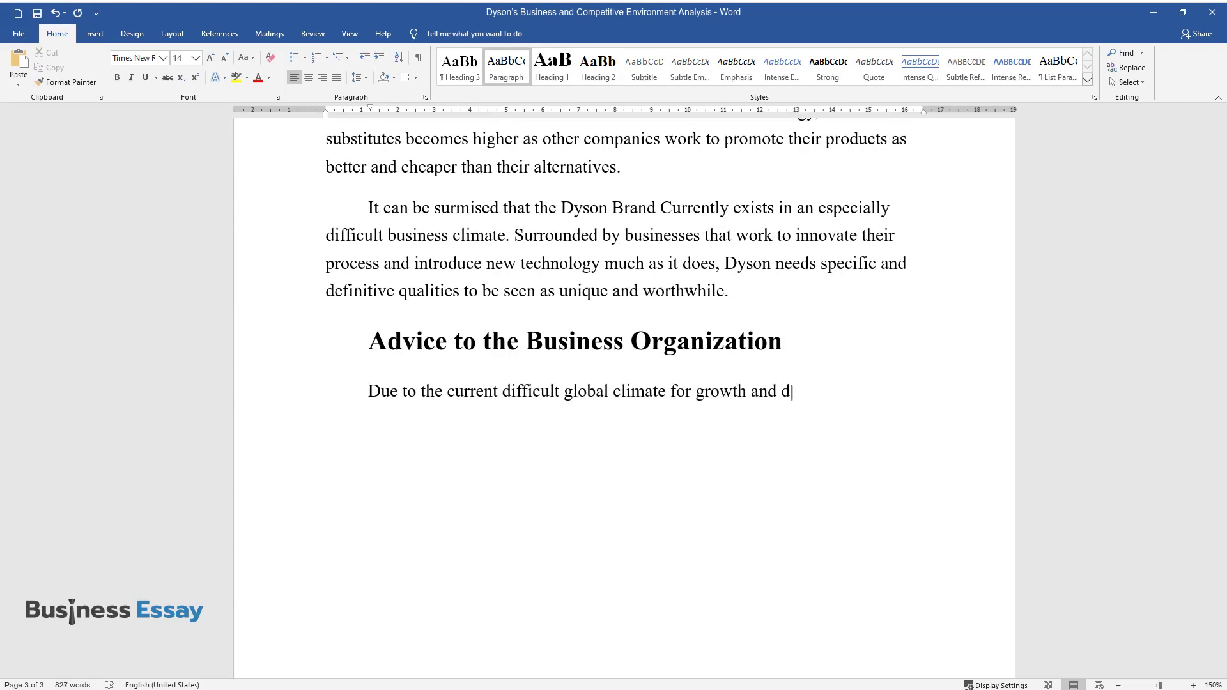
type("evelopment, it is advantageous not ")
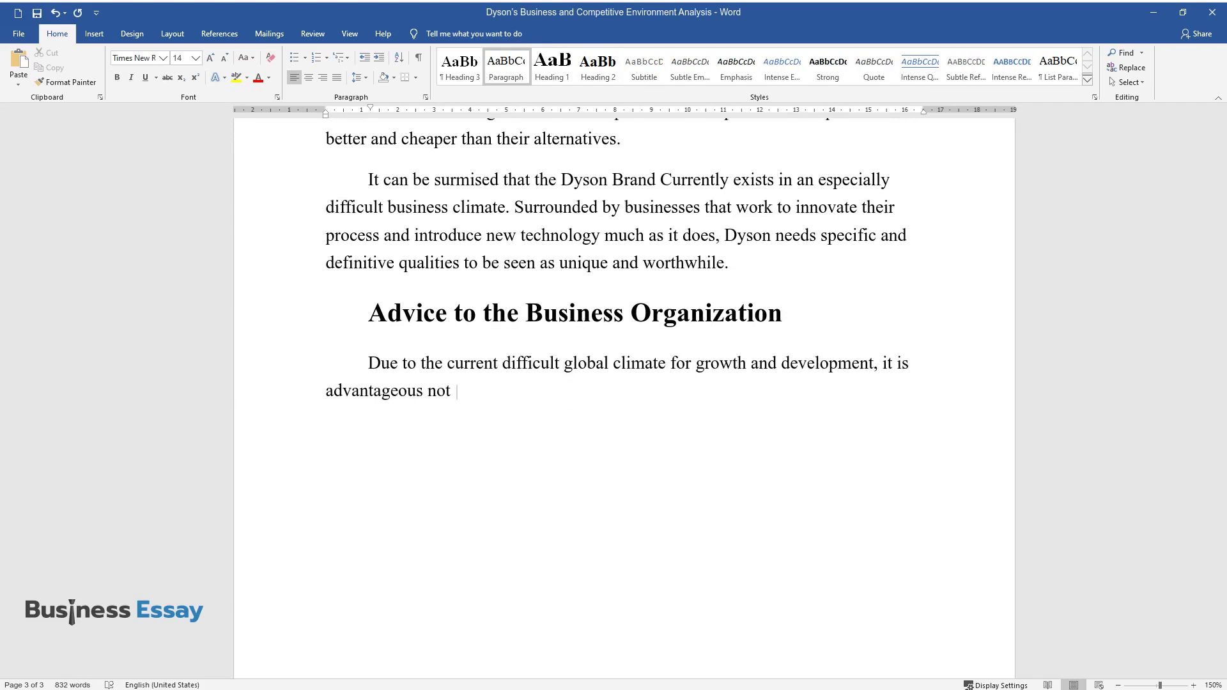
type("to try any sudden or bold developm")
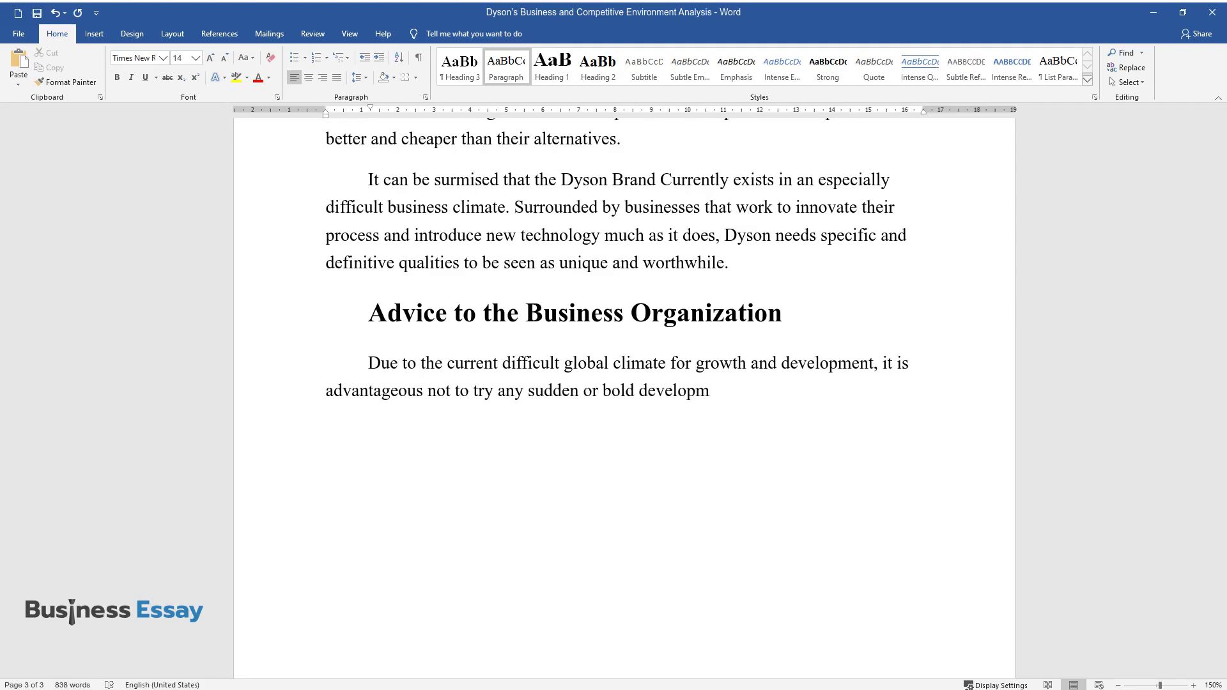
type("ents, instead choosing to focus on ")
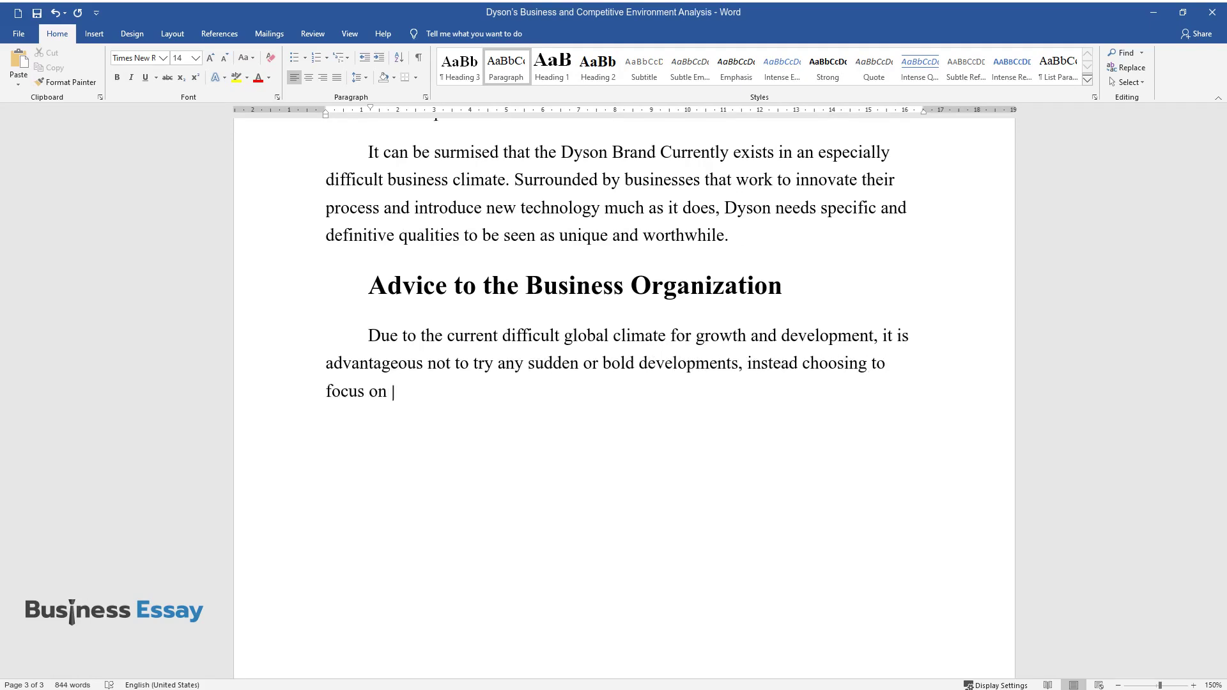
type("improving the existing steps of the")
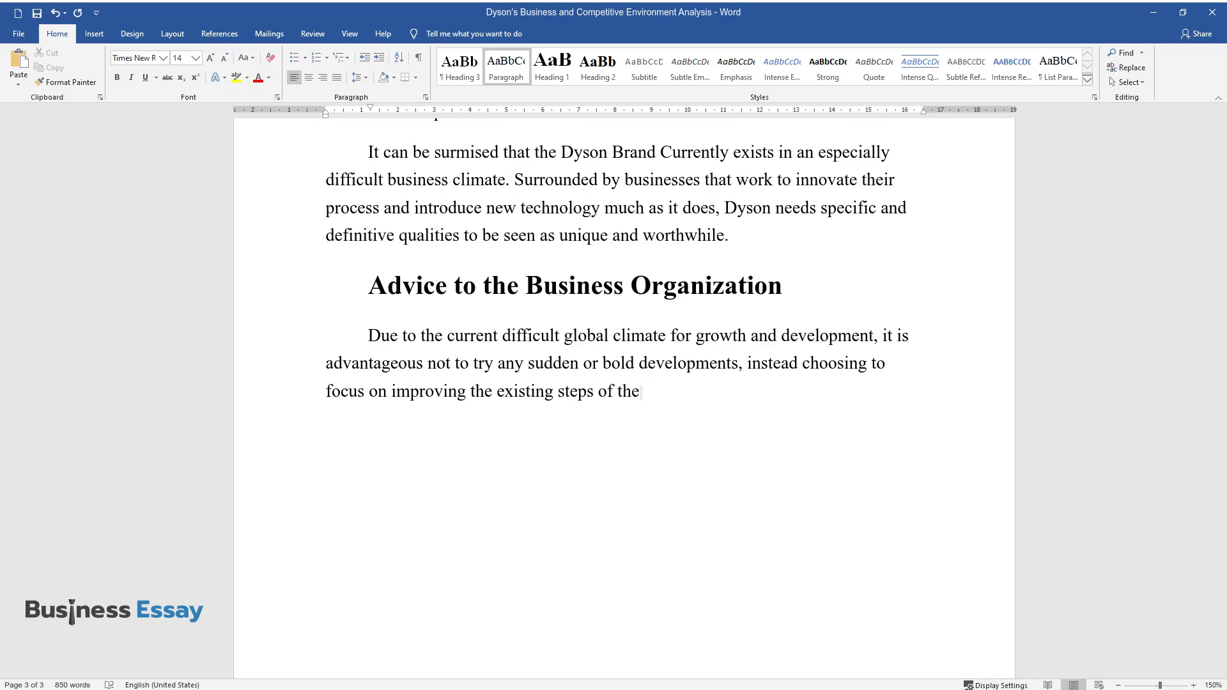
type(" product manufacturing process. Ad")
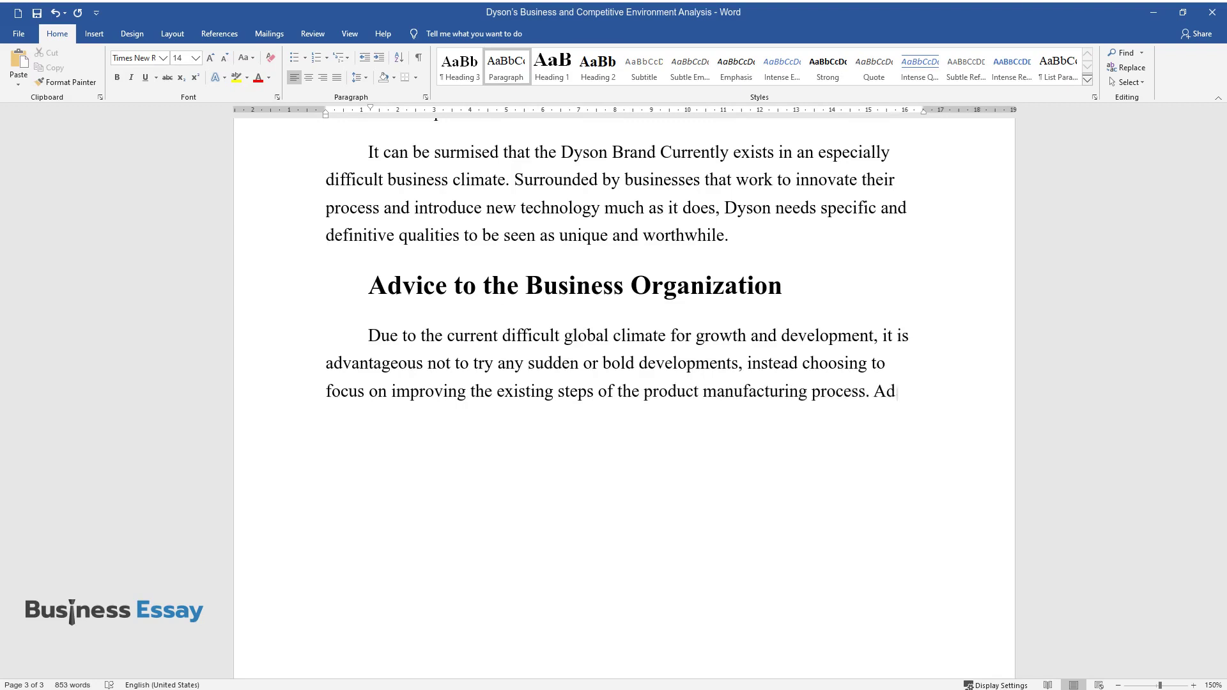
type("ditionally, many parts of the organ")
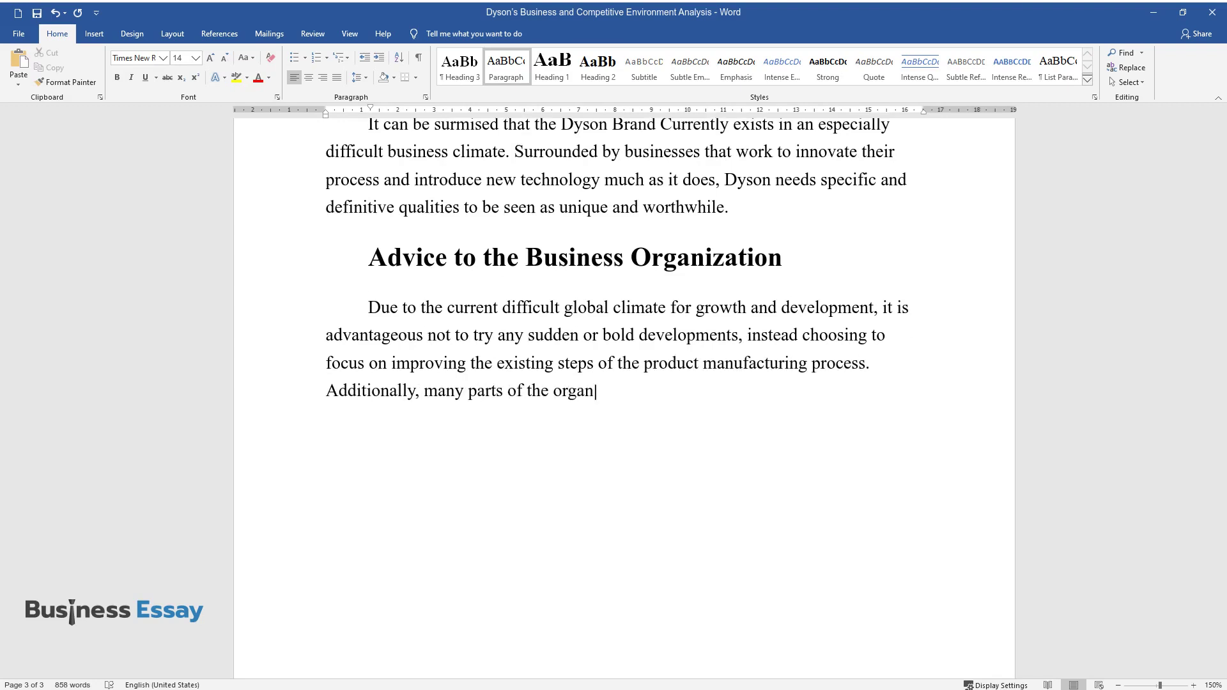
type("izational structure for Dyson can ")
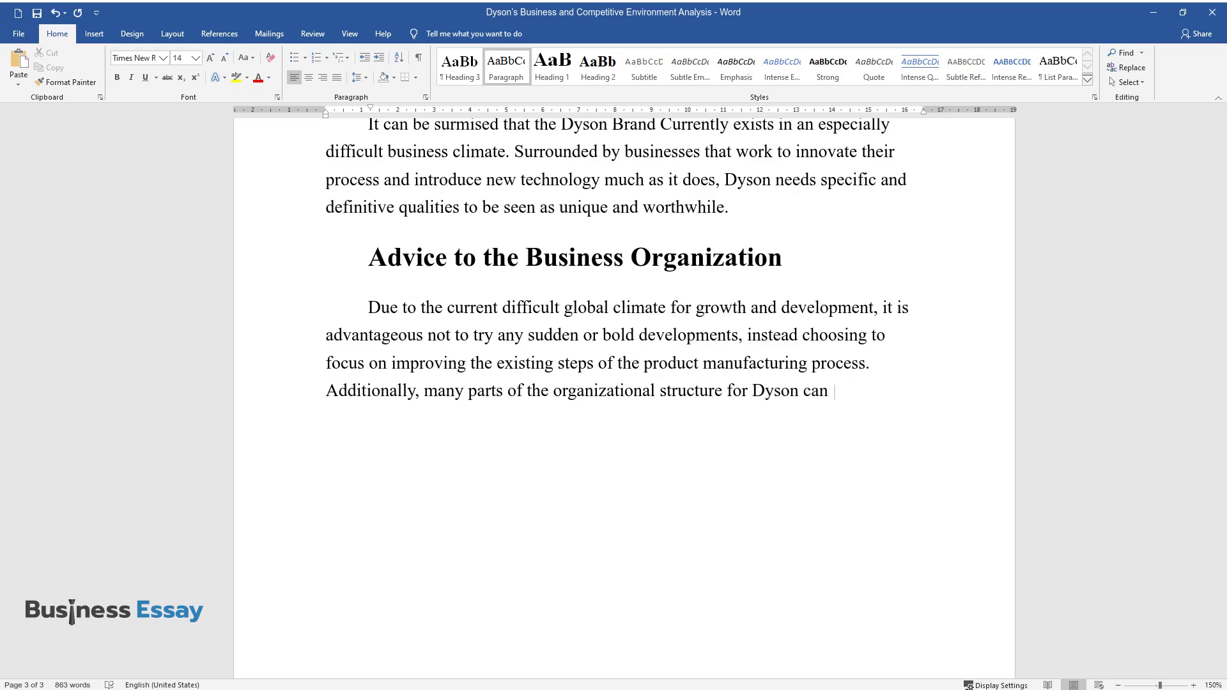
type("be made better. In particular, the ")
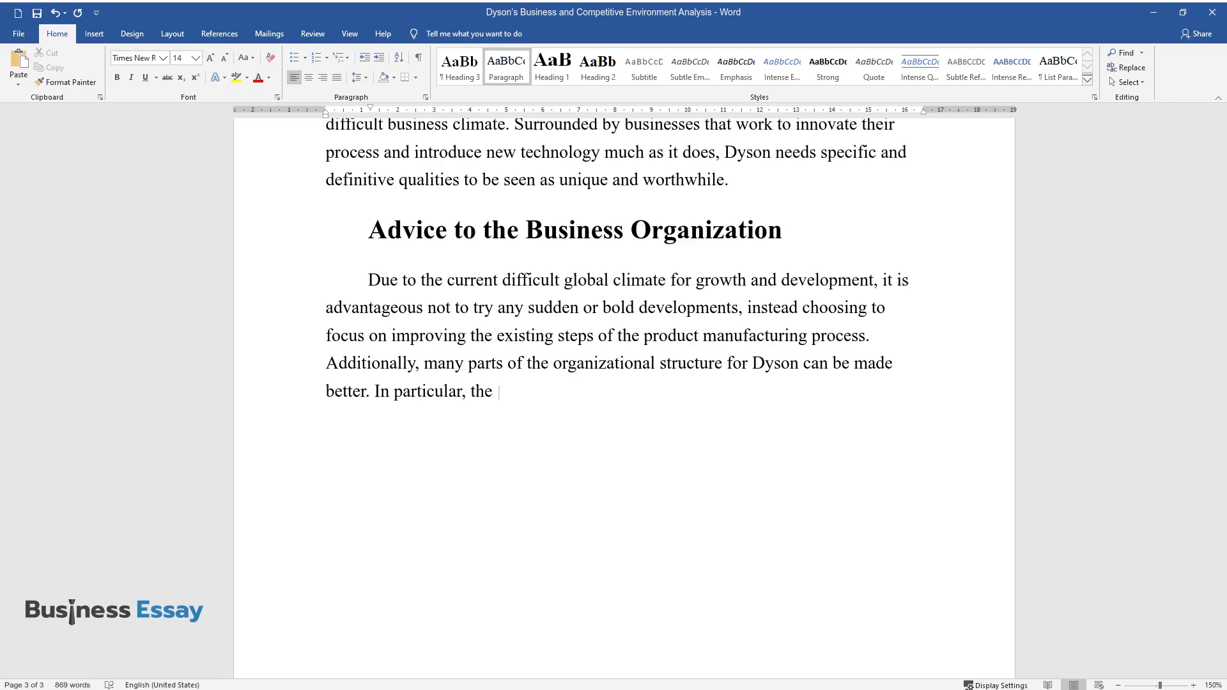
type("environmental impact of the compan")
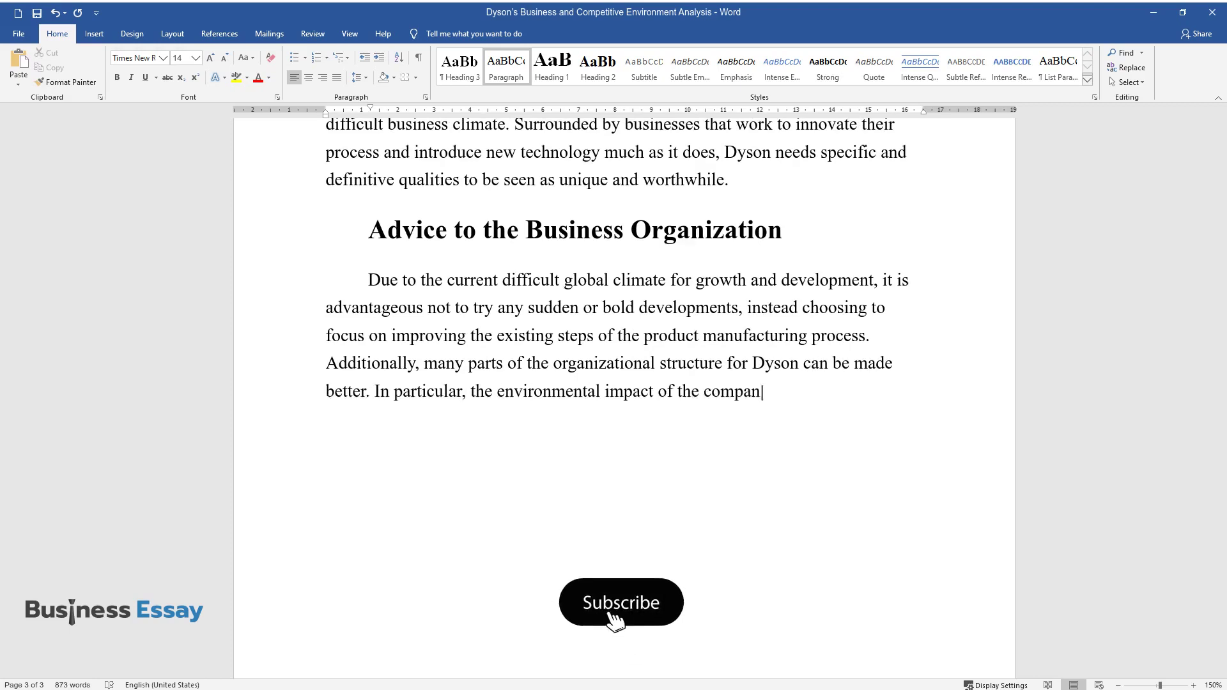
type("y’s products should be minimized, w")
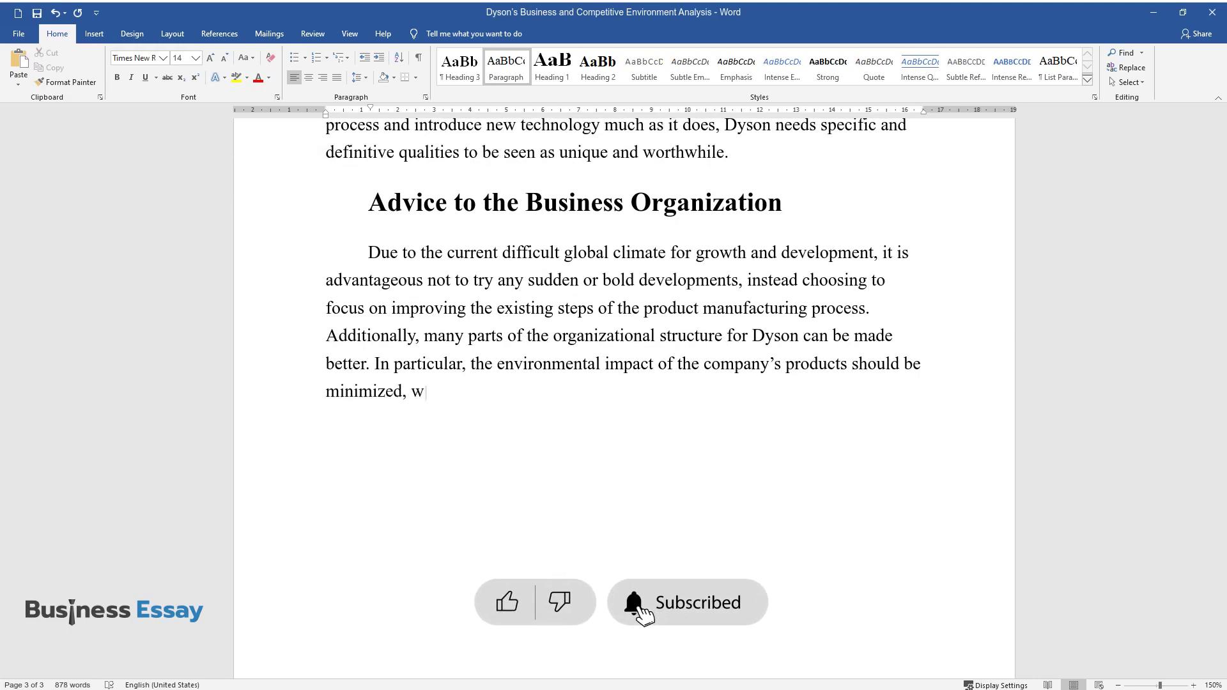
type("hich can be an effective point of ")
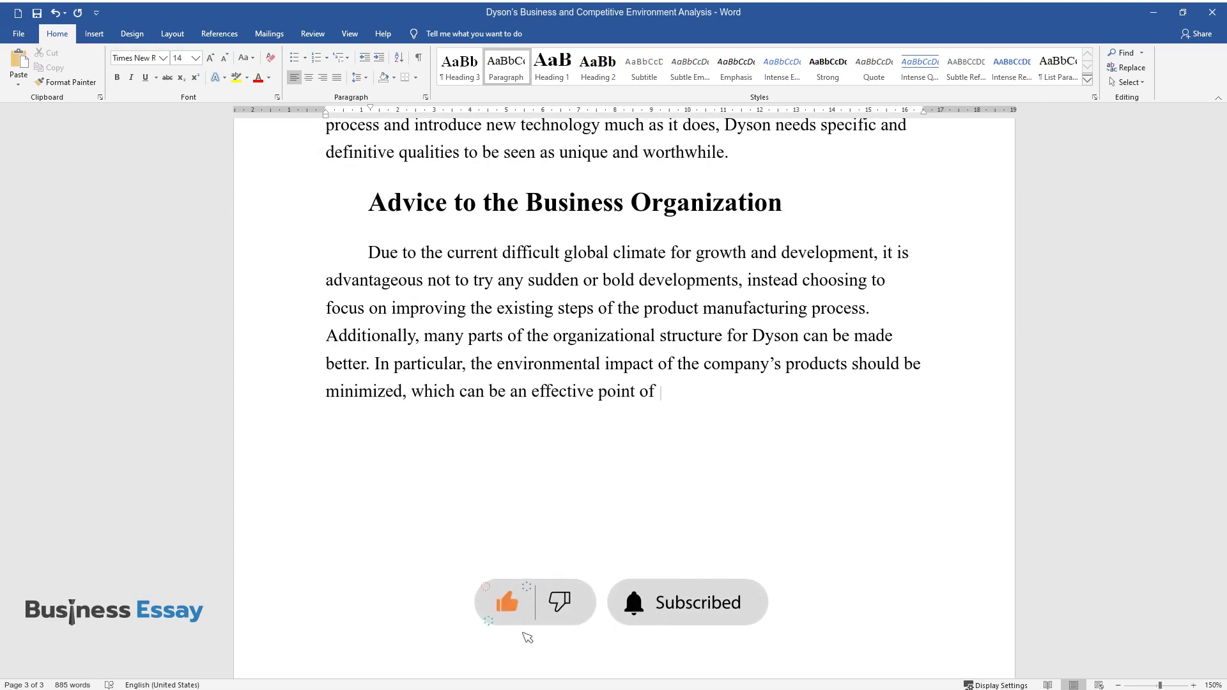
type("focus, both internally and external")
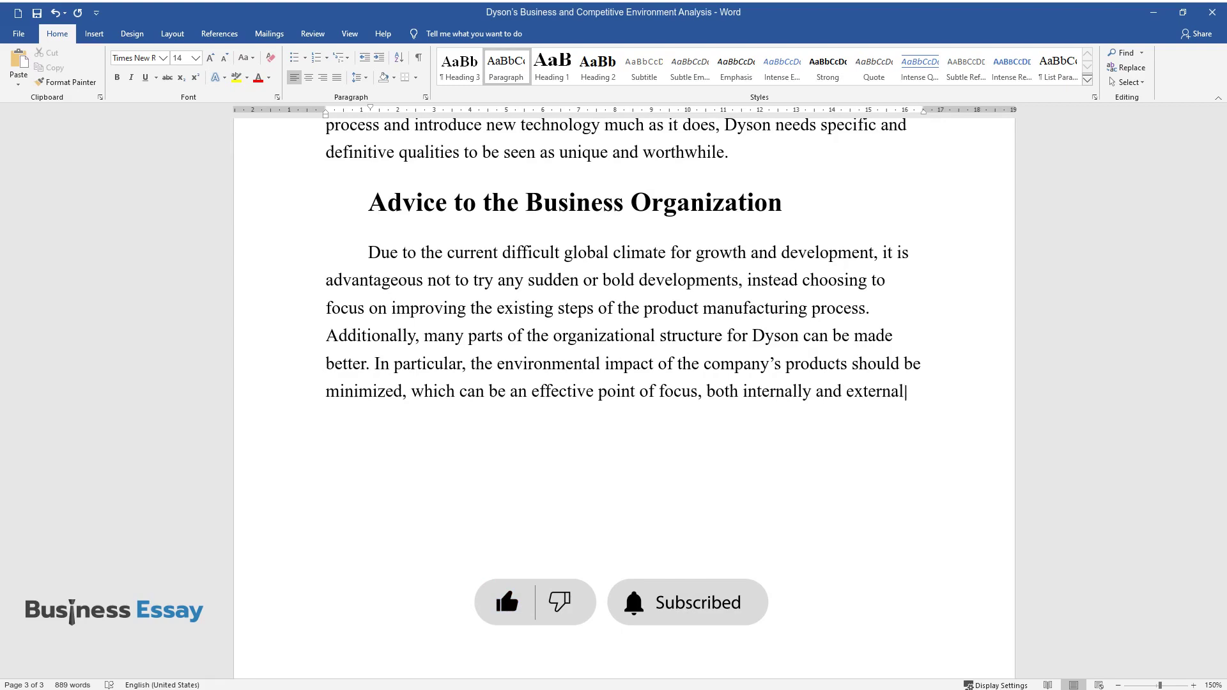